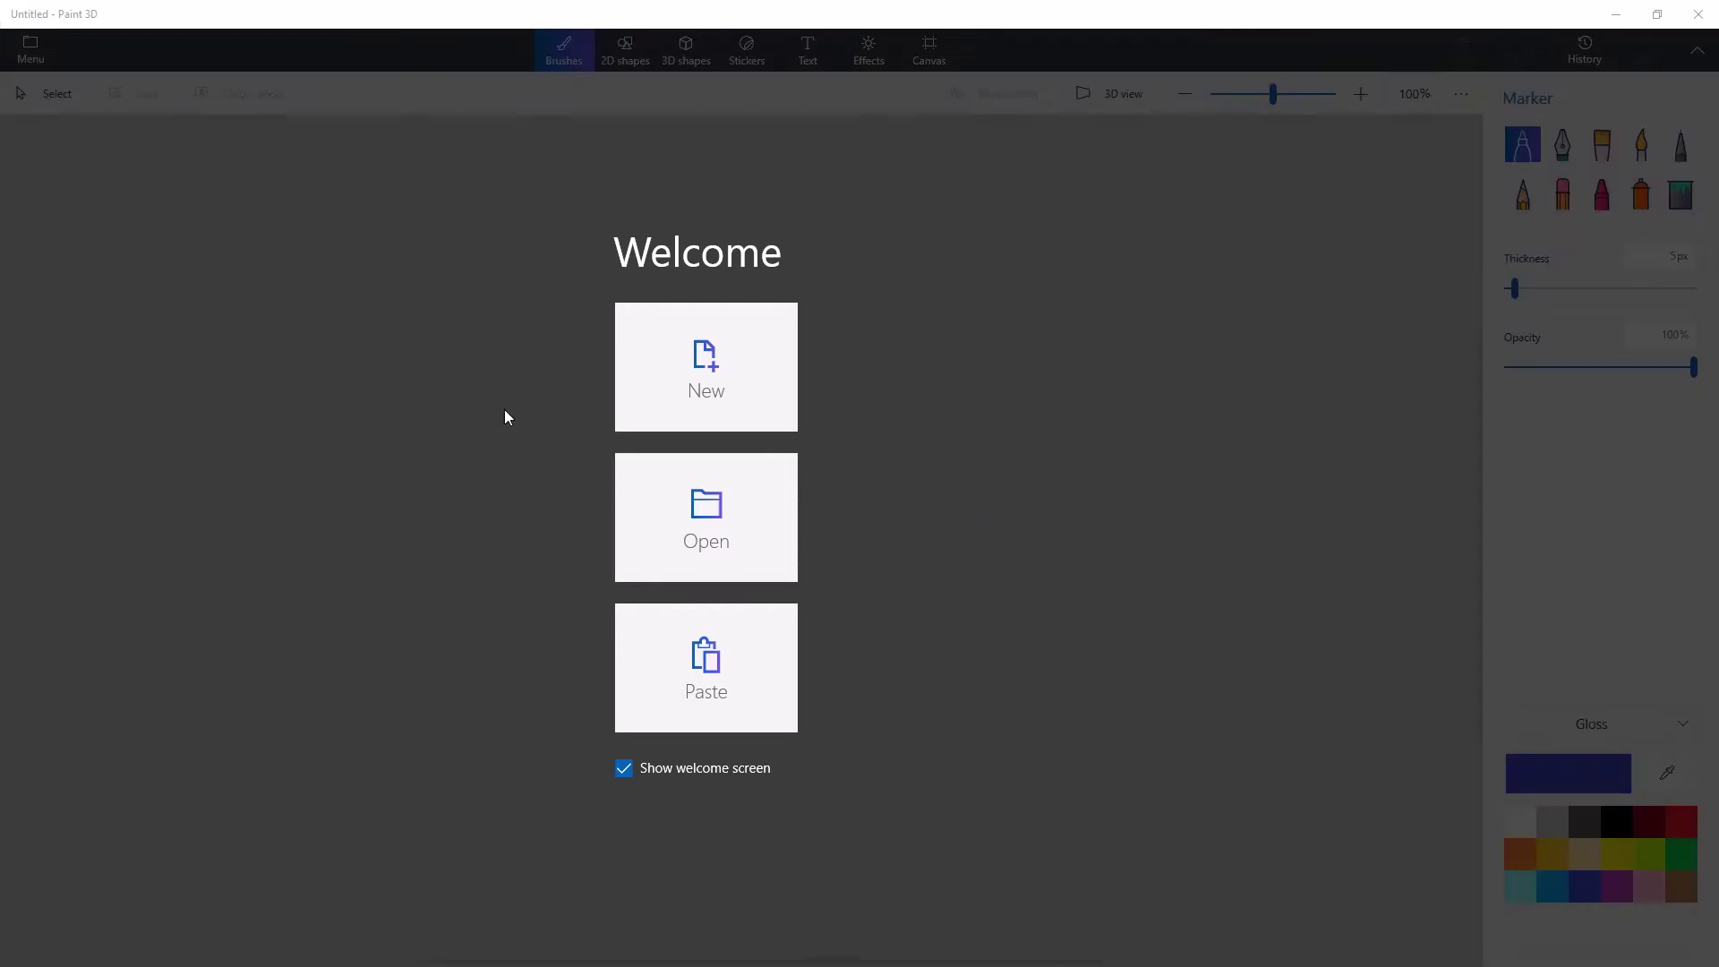
- Create a new blank Paint 3D project and enlarge the incognito browser window to fill the screen
click(670, 379)
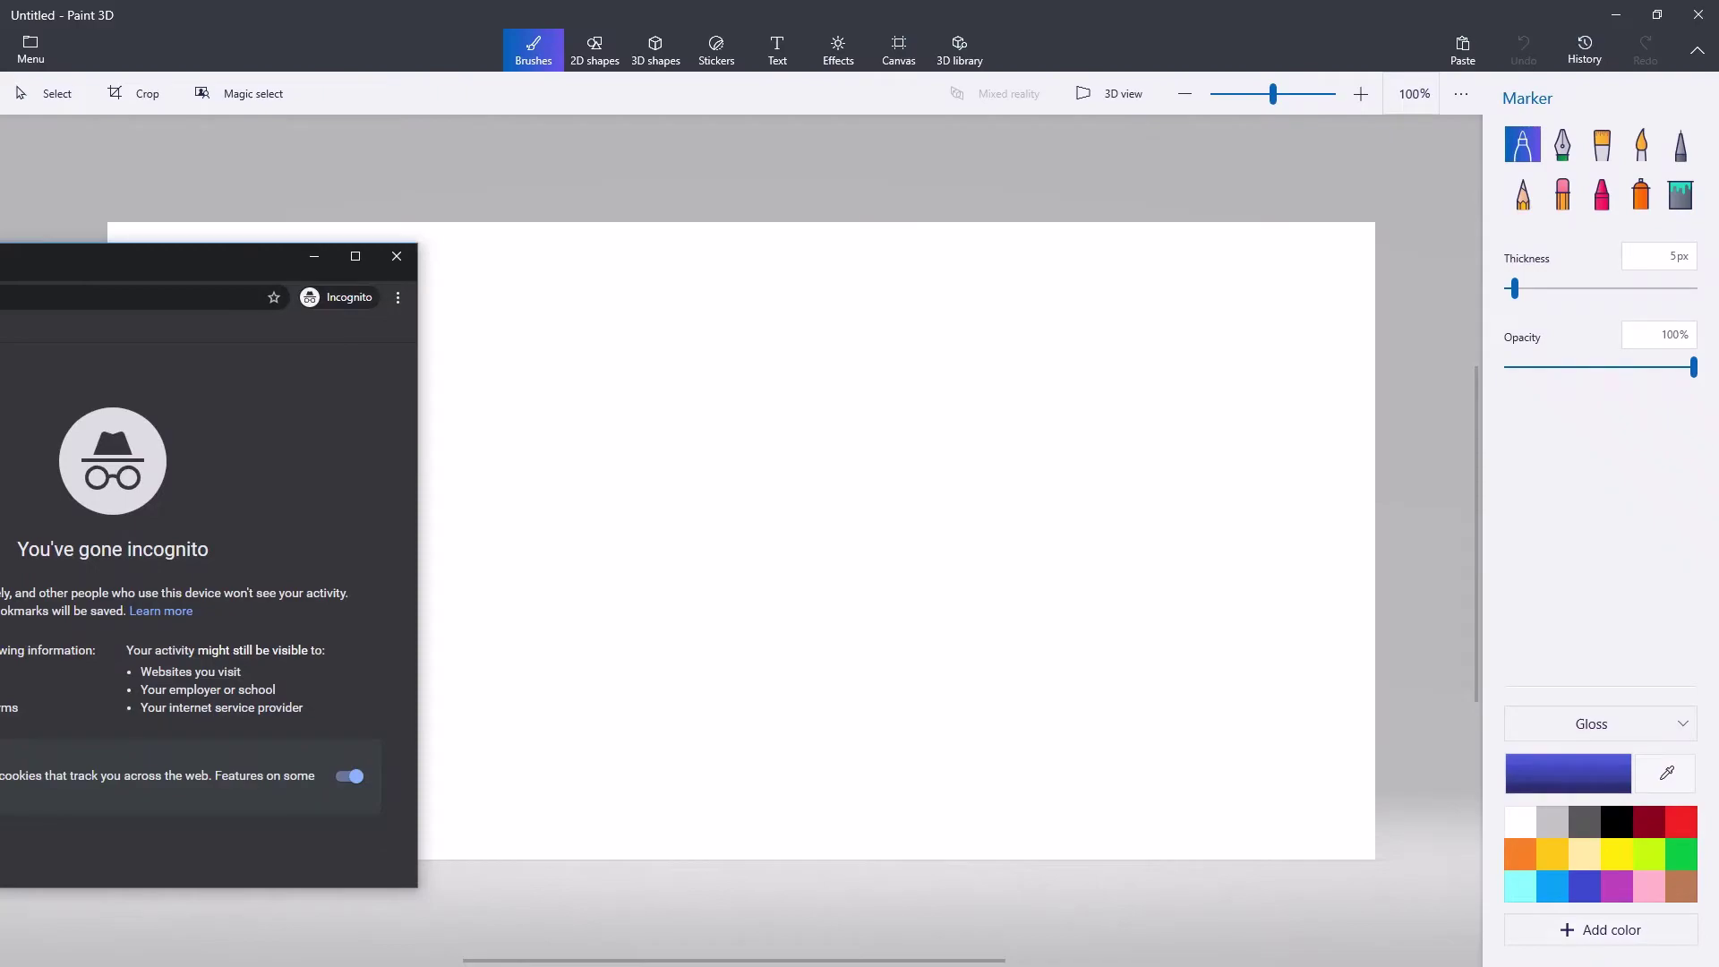
drag(1, 251, 924, 9)
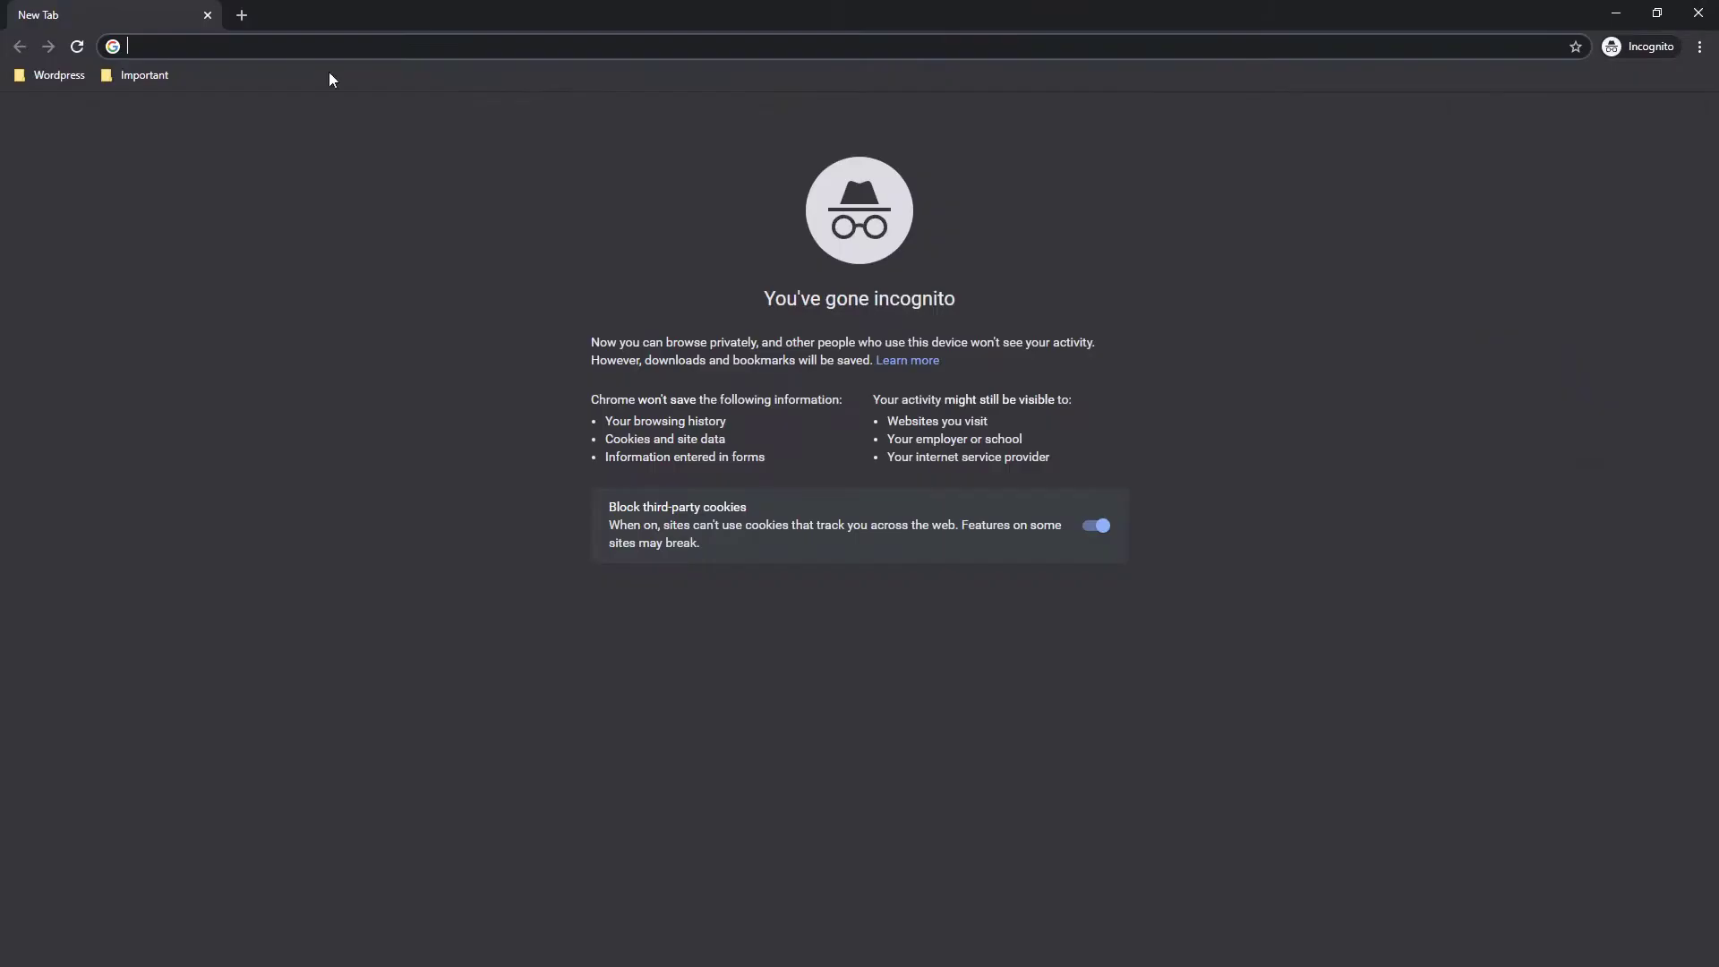
text(free)
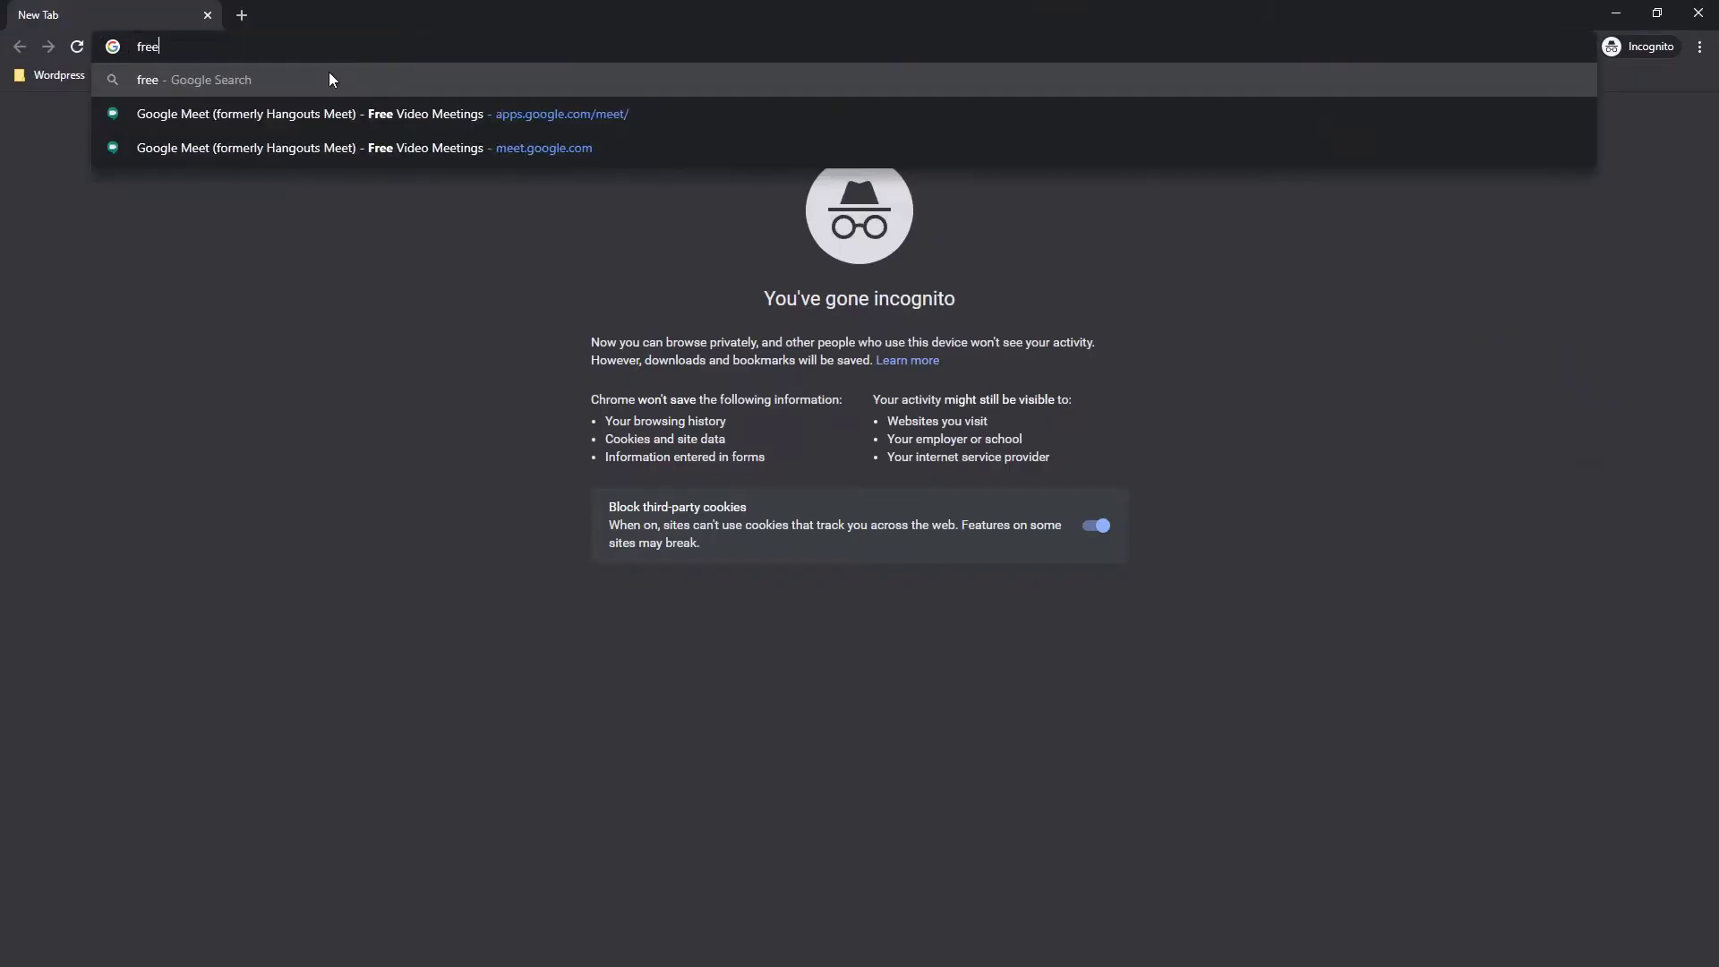
text( stock images)
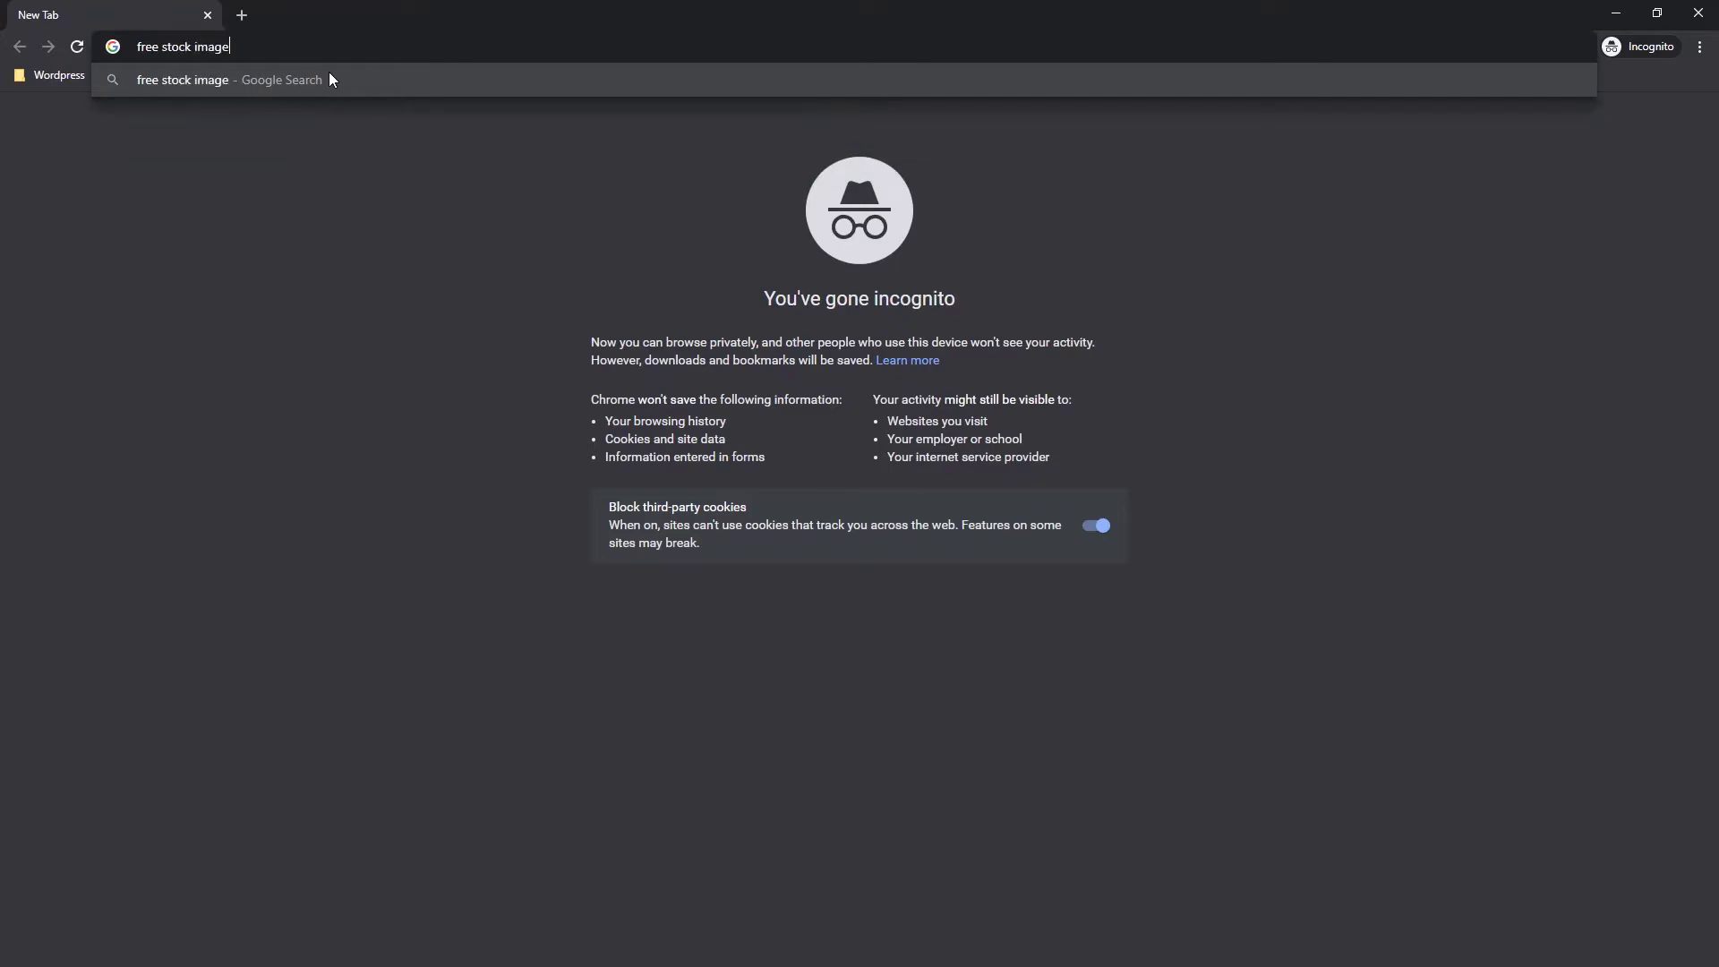
- Run a Google search for 'free stock images'
key(Return)
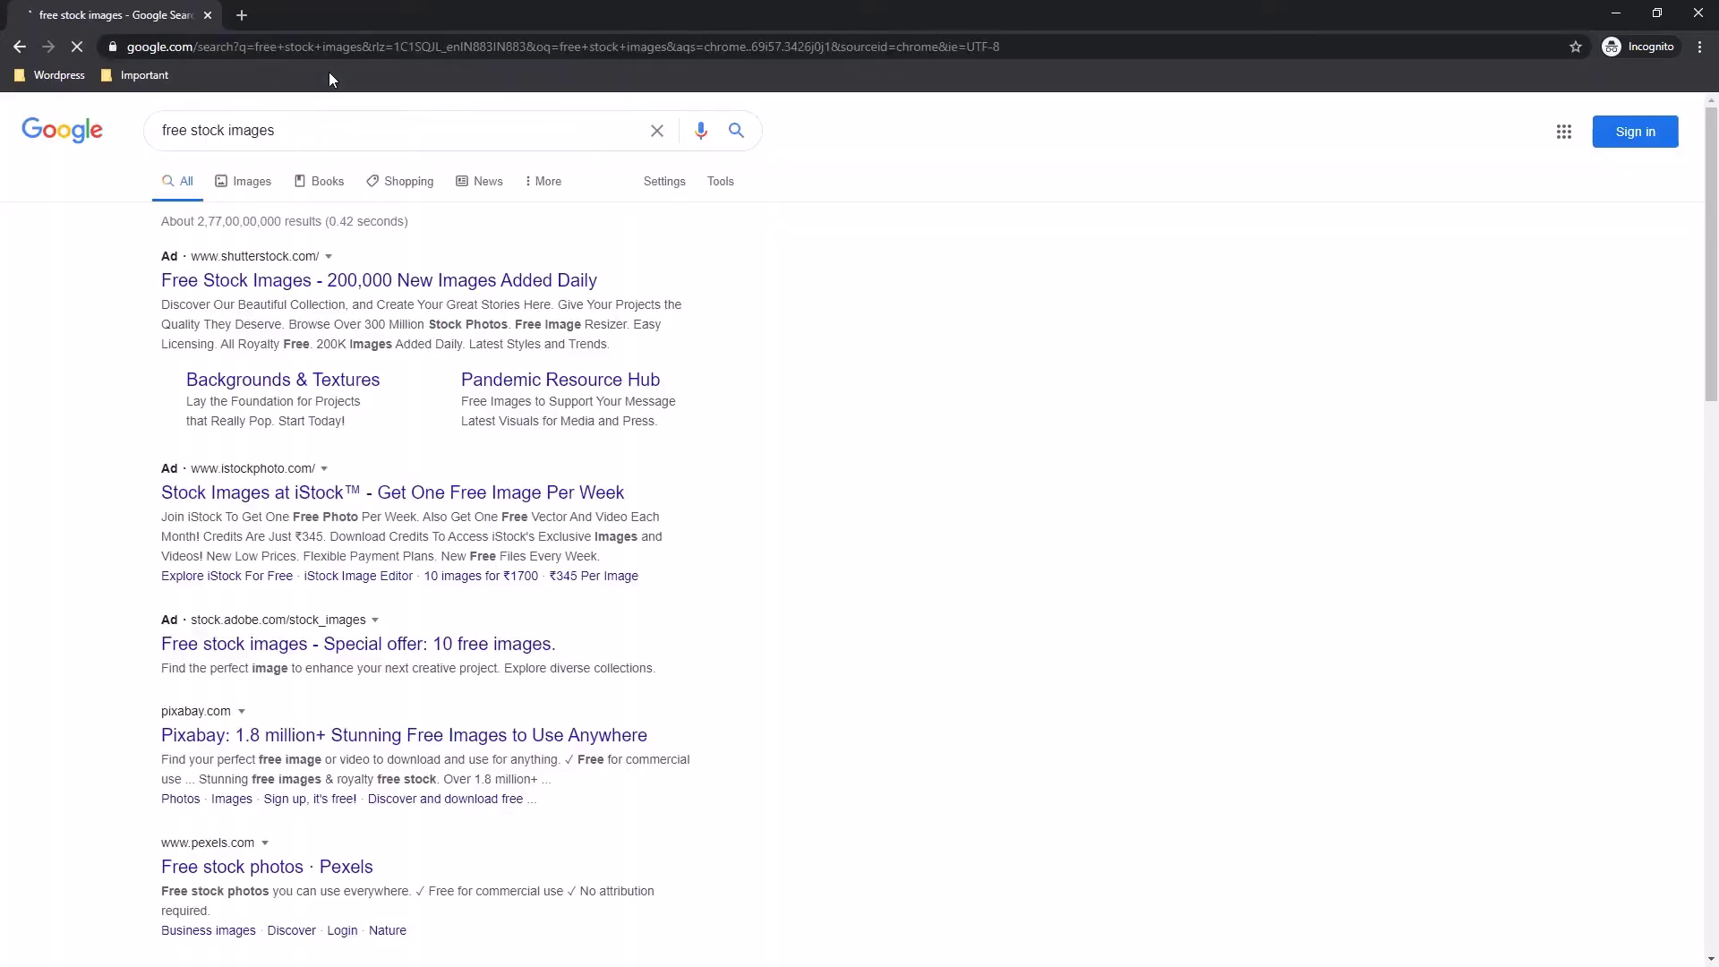
scroll(829, 693, down, 2)
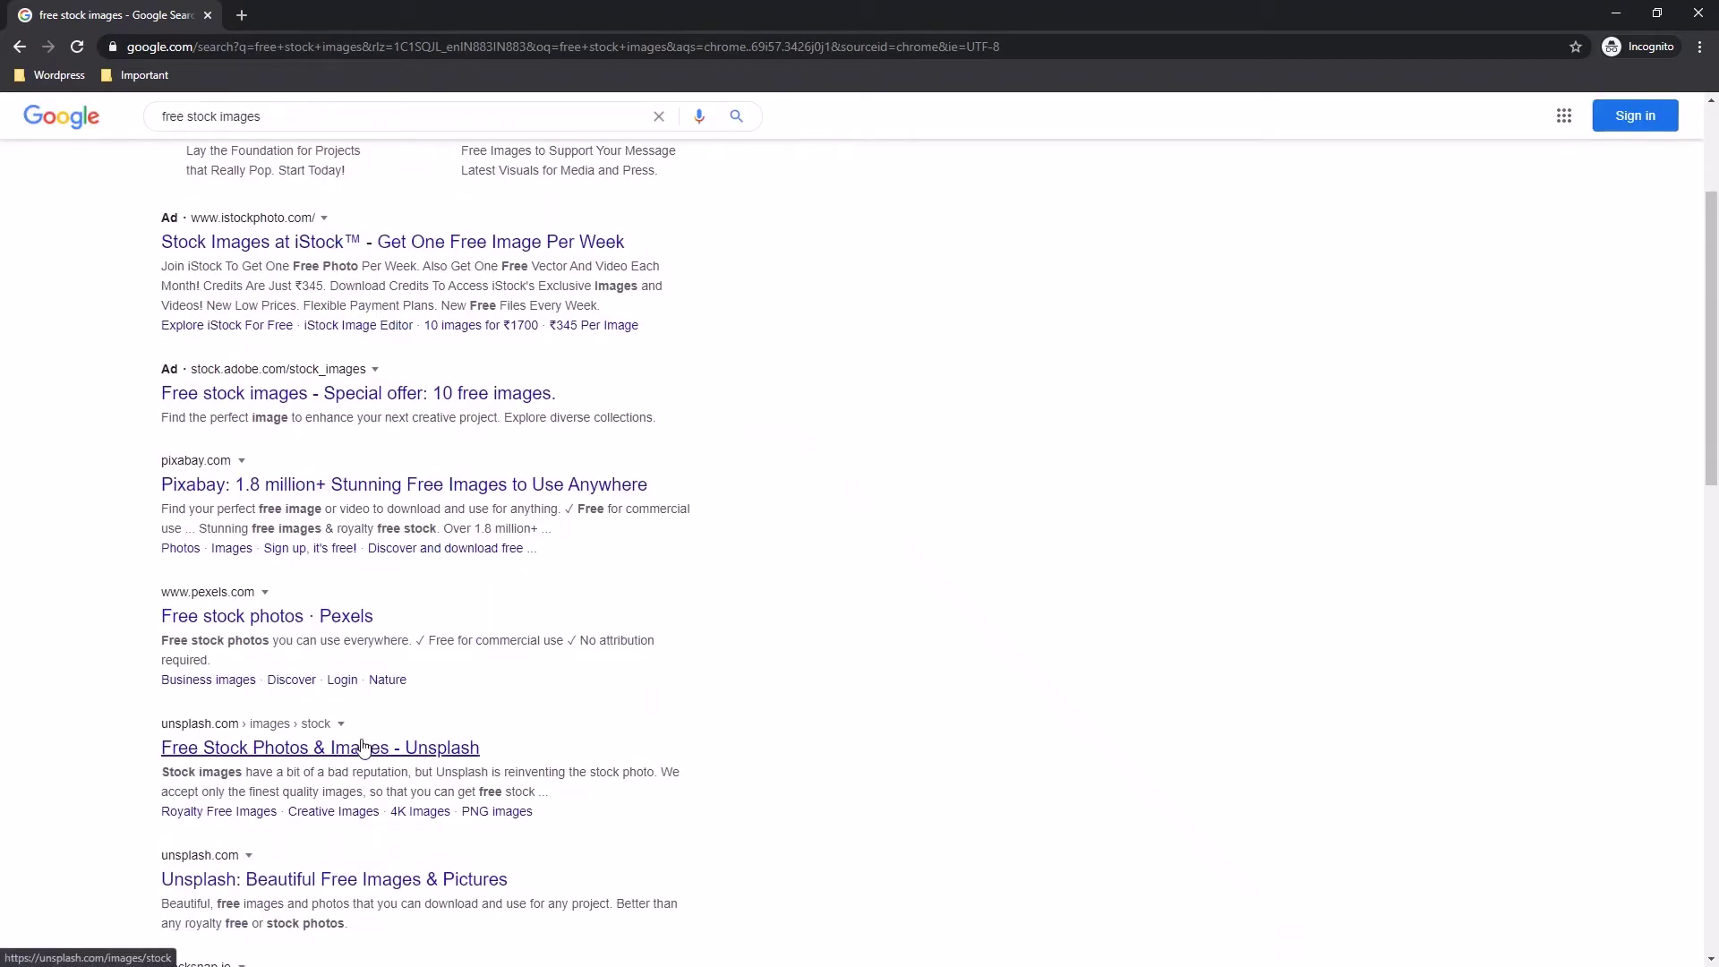
- Open the Unsplash result and search Unsplash for 'technology' photos
click(363, 748)
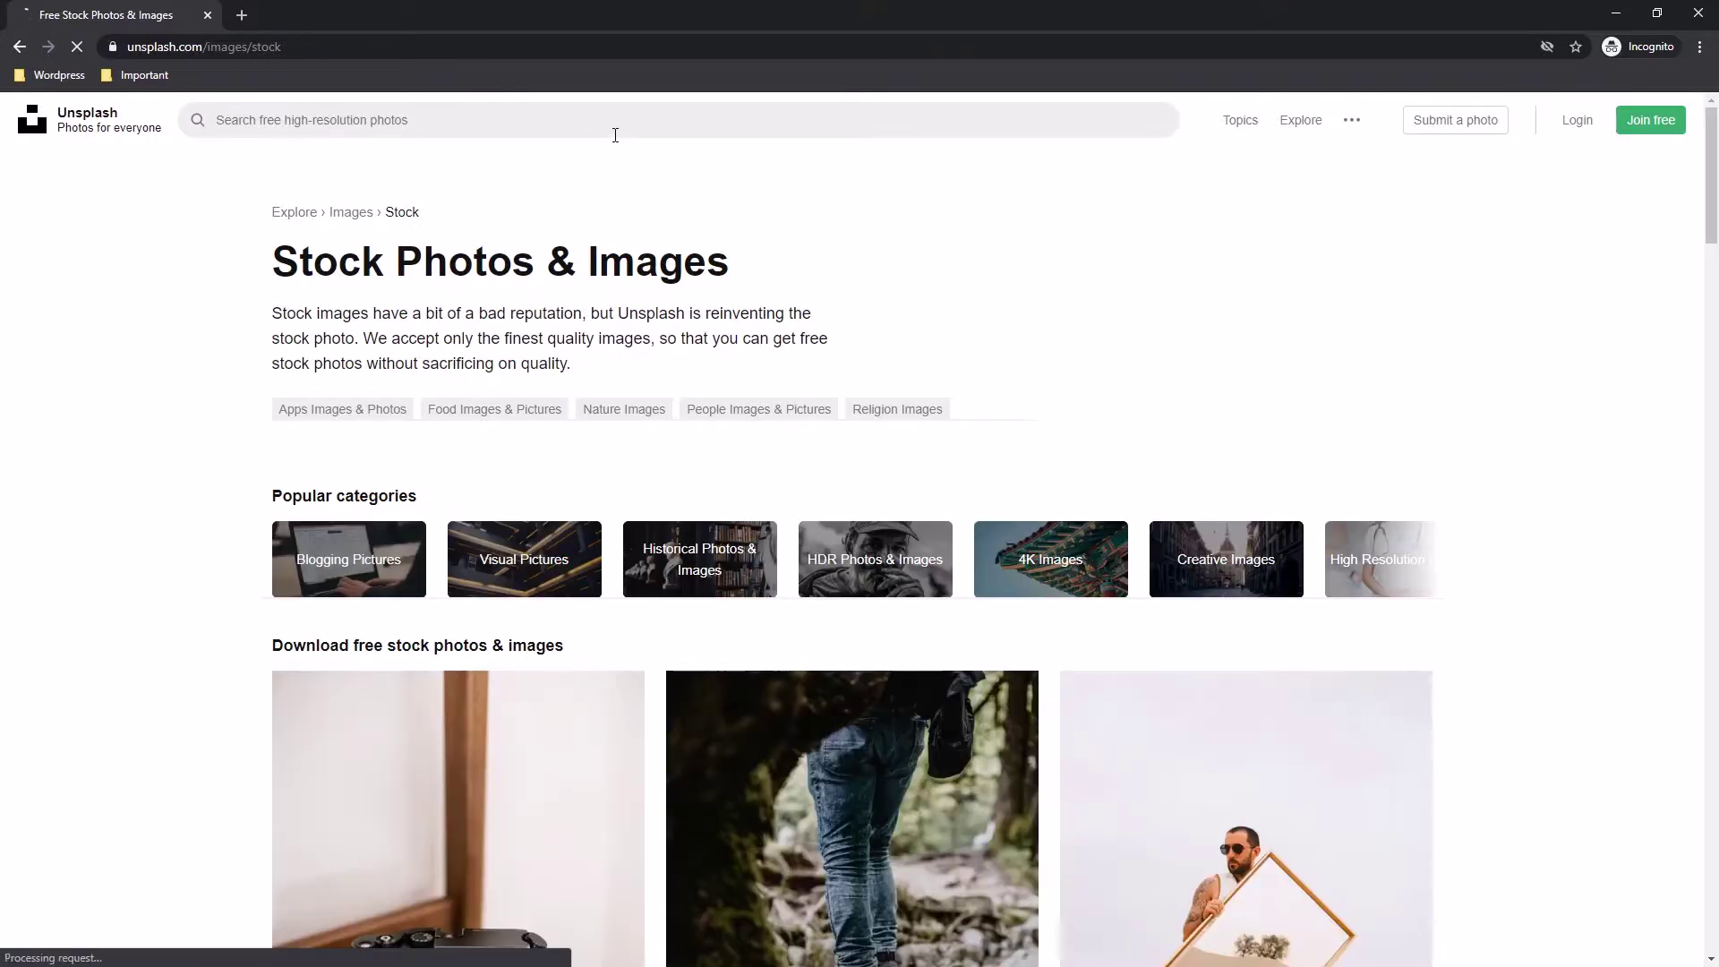
text(tech)
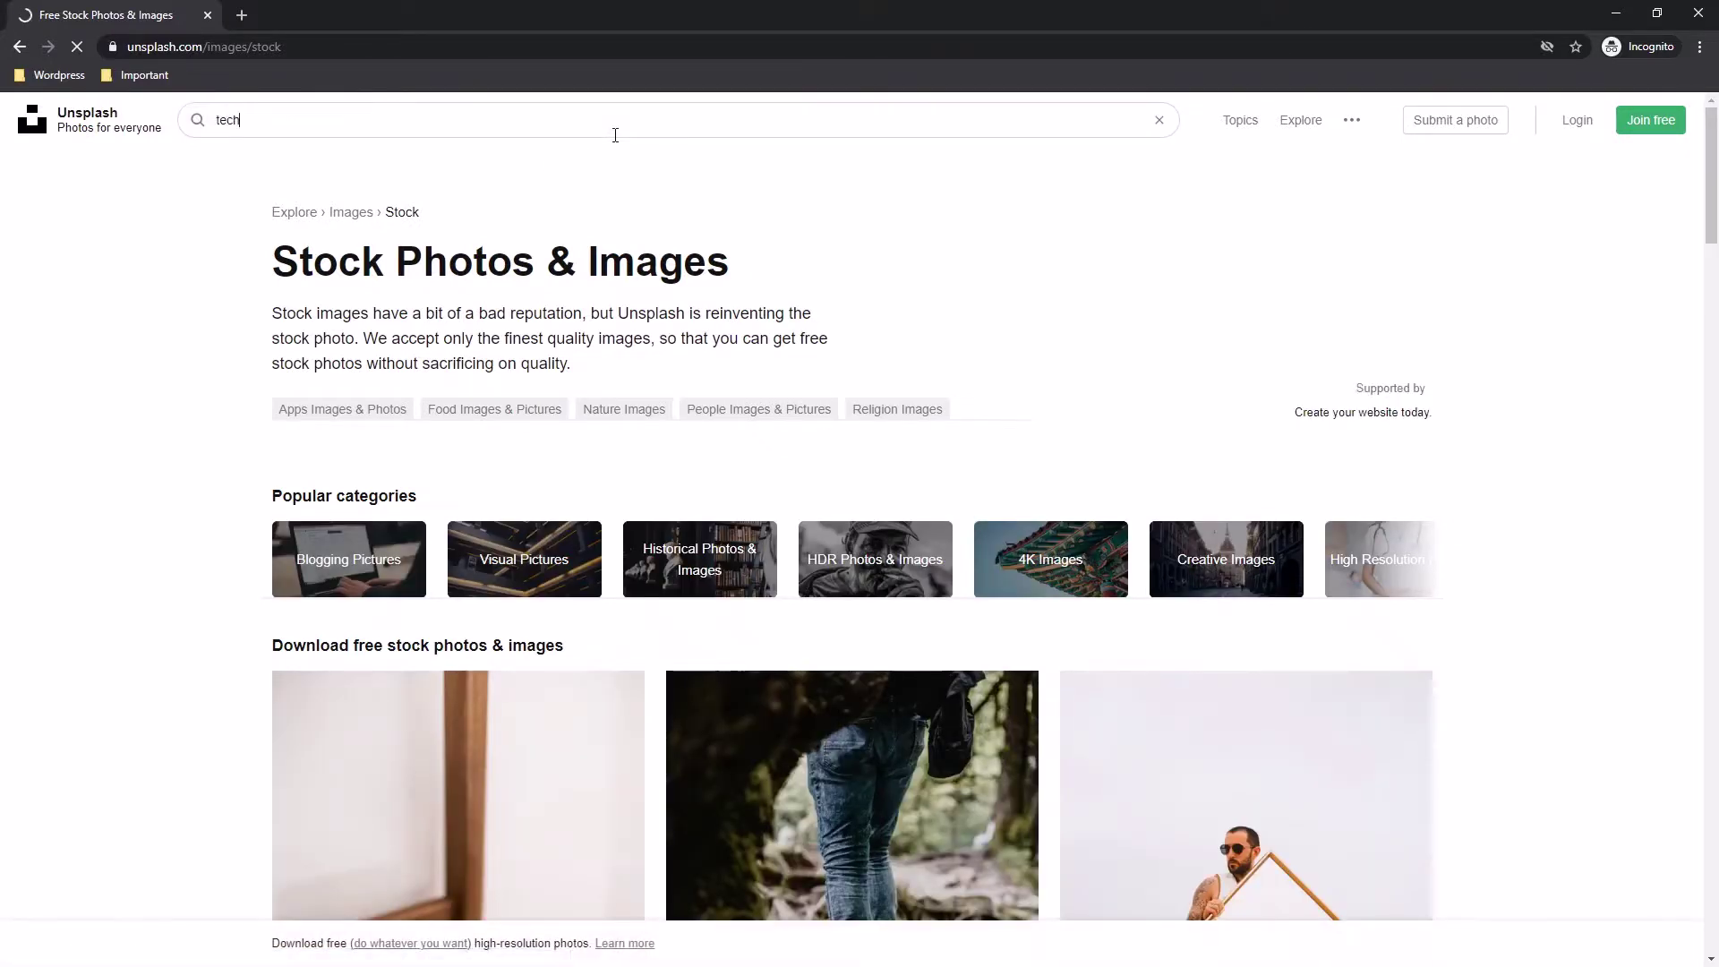
text(nology)
key(Return)
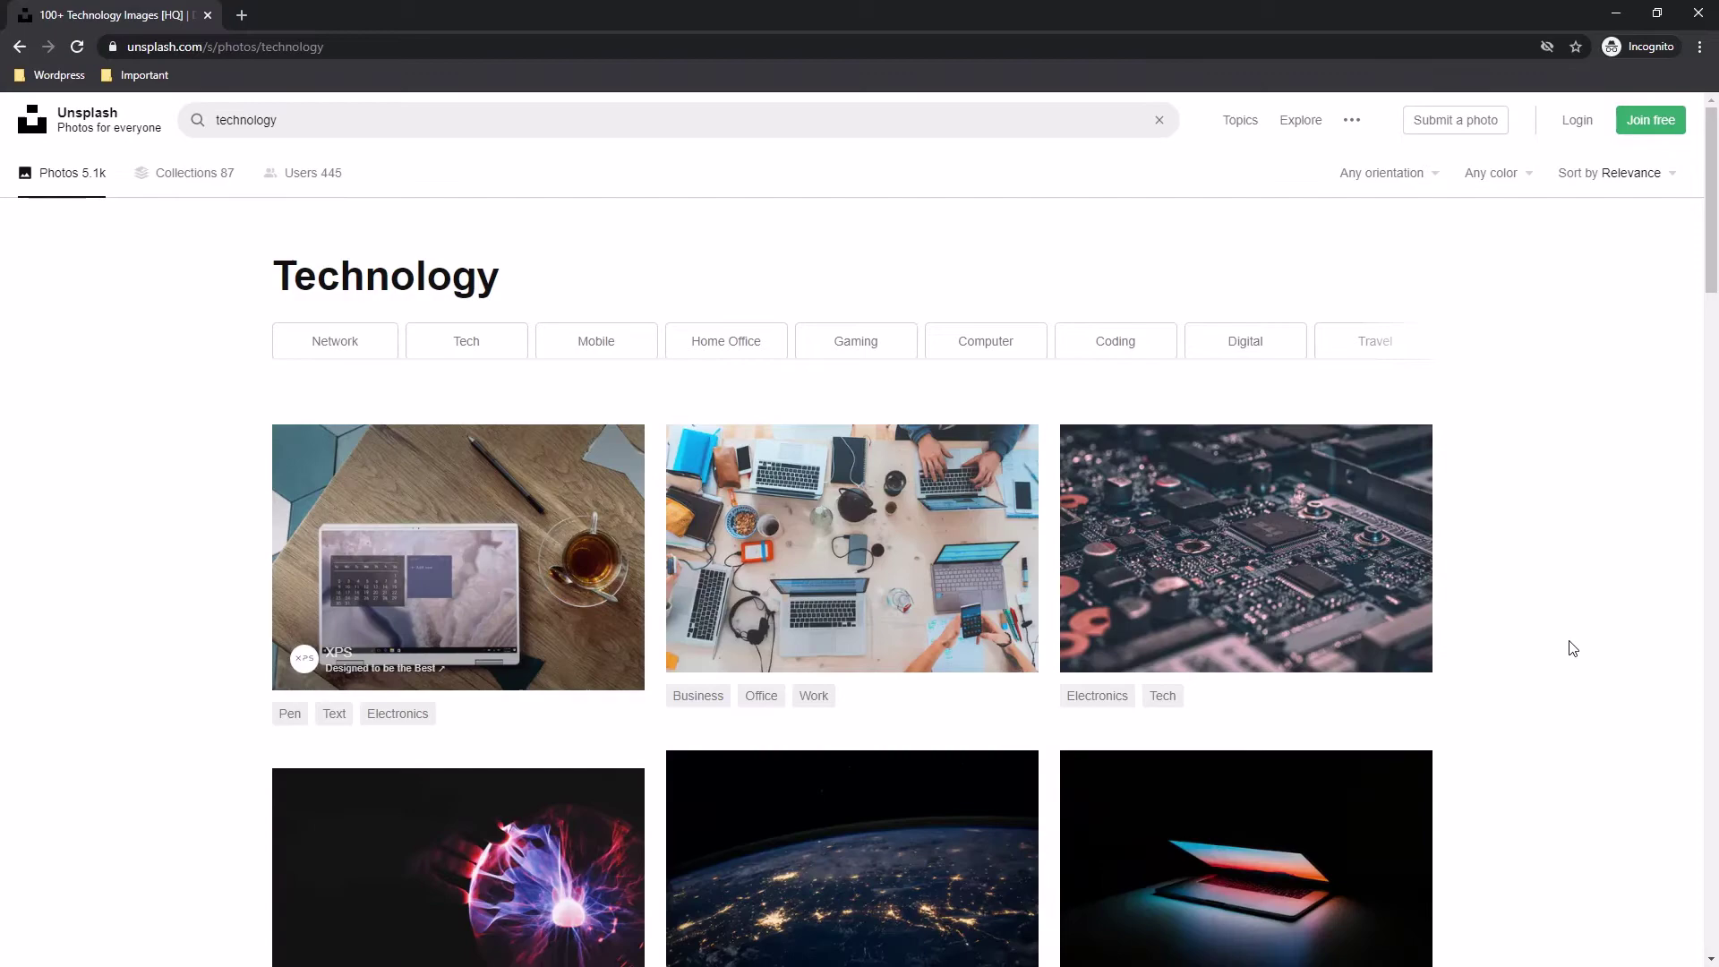
scroll(1573, 648, down, 3)
scroll(1572, 649, down, 2)
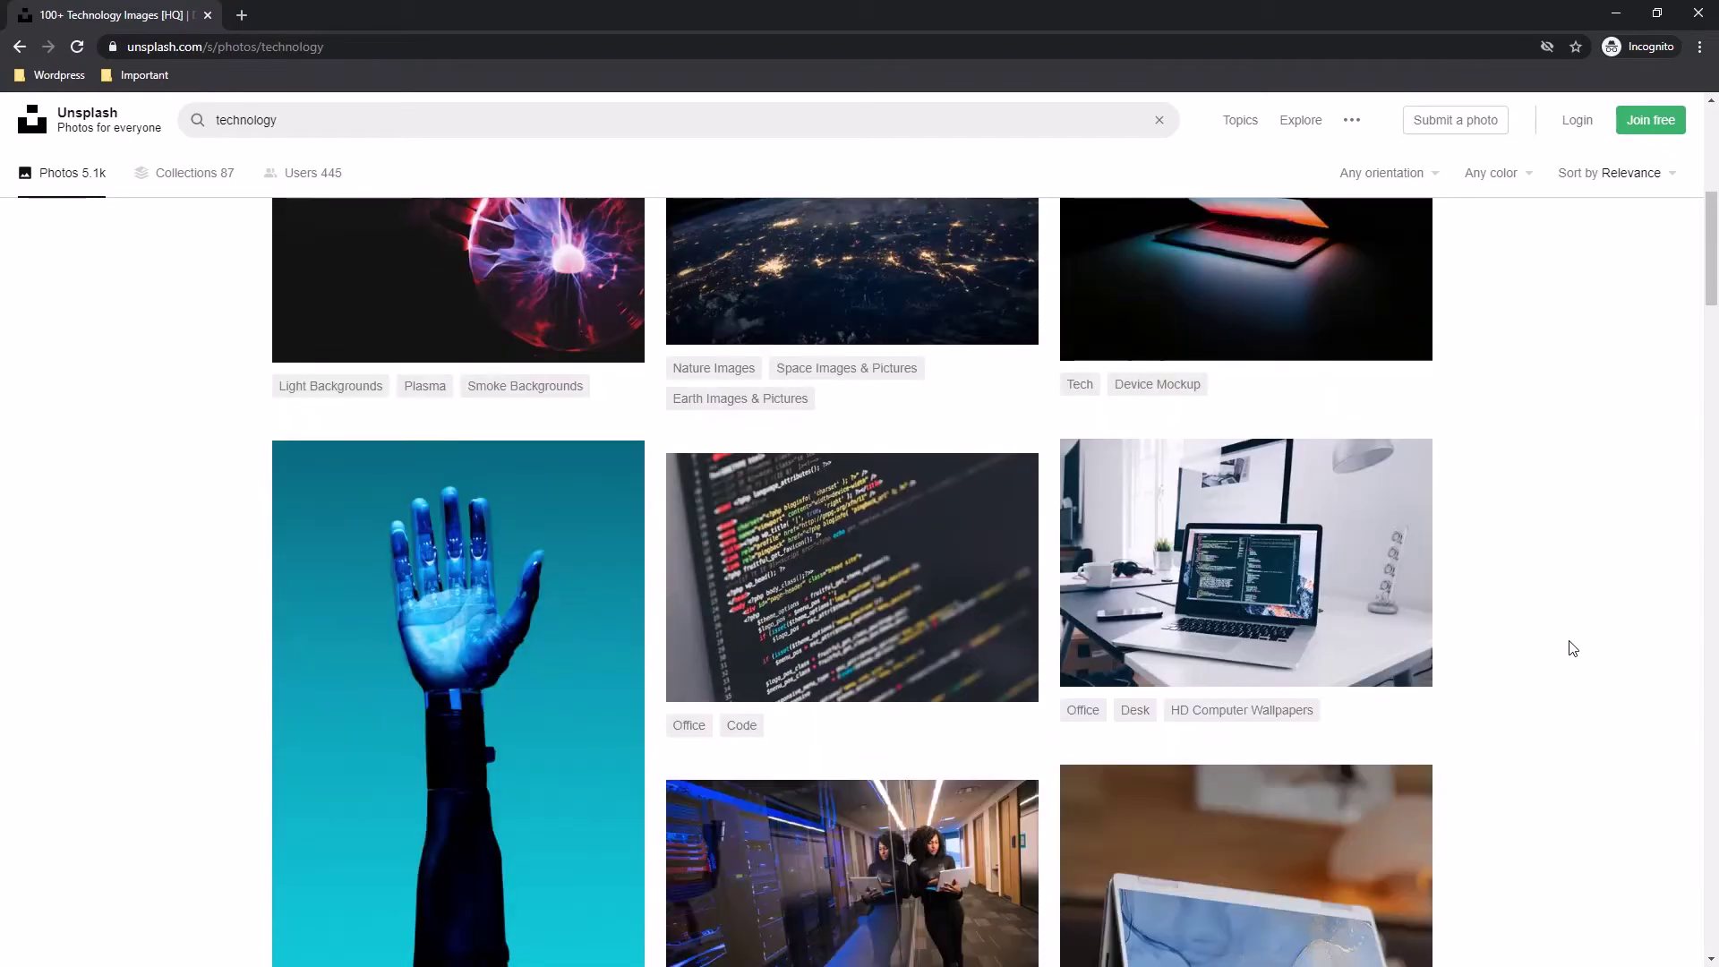
scroll(1571, 649, down, 3)
scroll(1571, 648, down, 4)
scroll(1571, 649, down, 1)
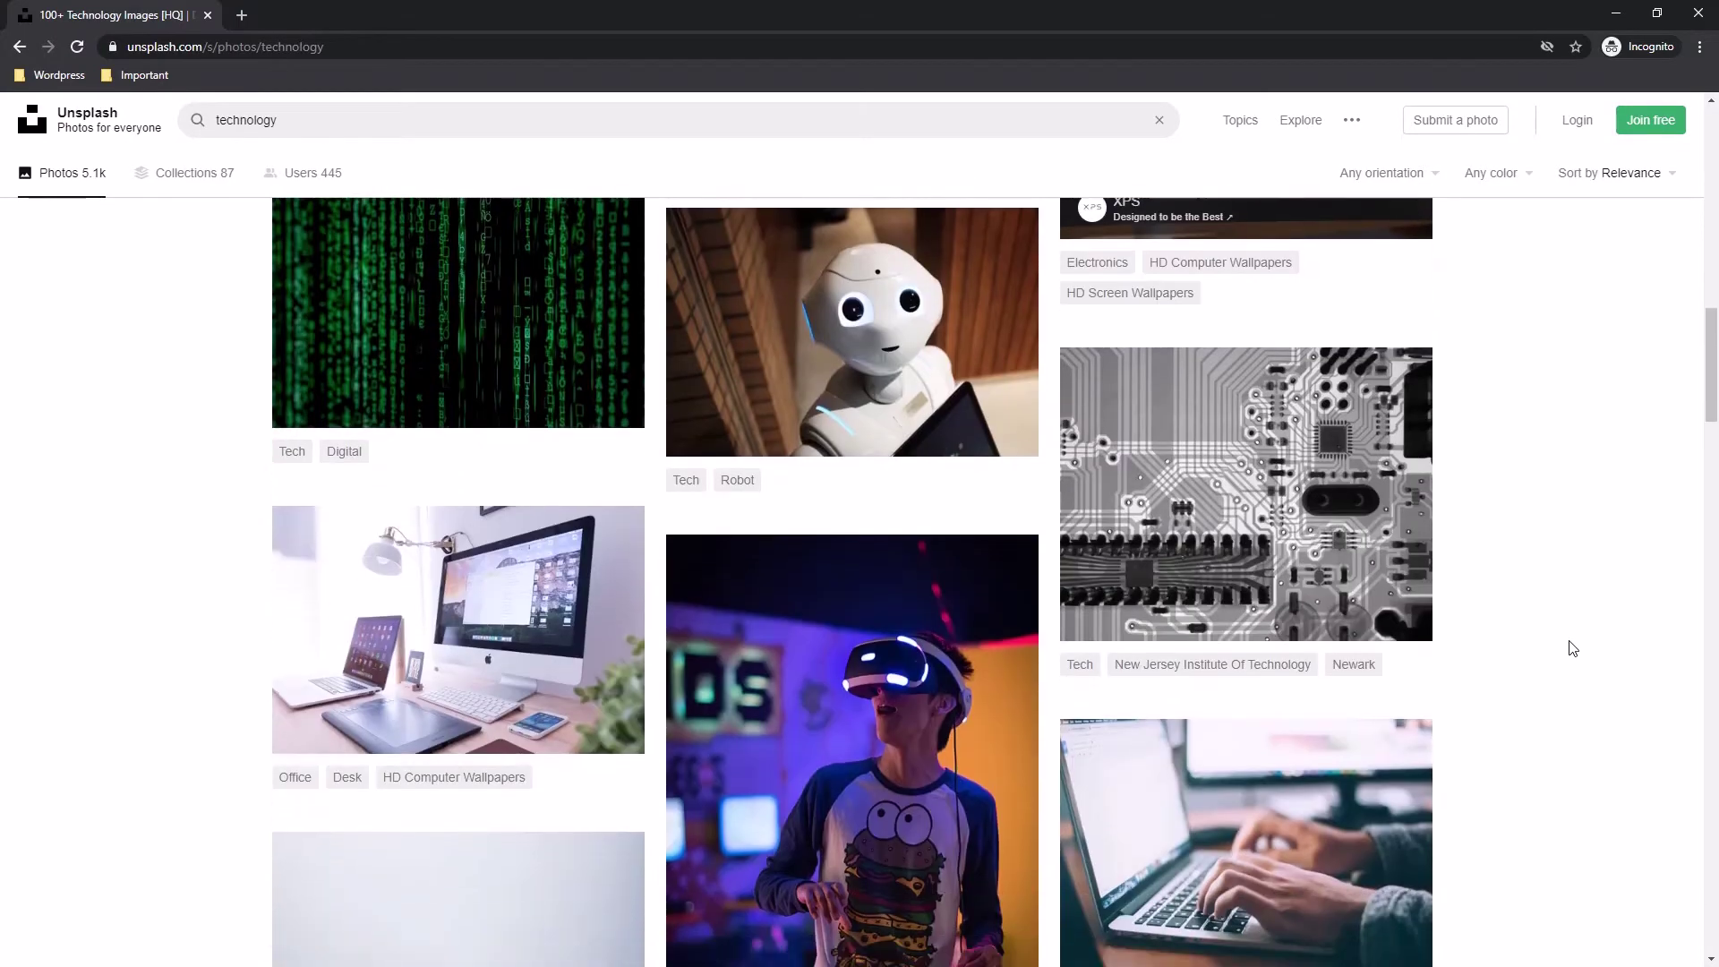
scroll(1571, 648, down, 2)
scroll(1571, 649, down, 1)
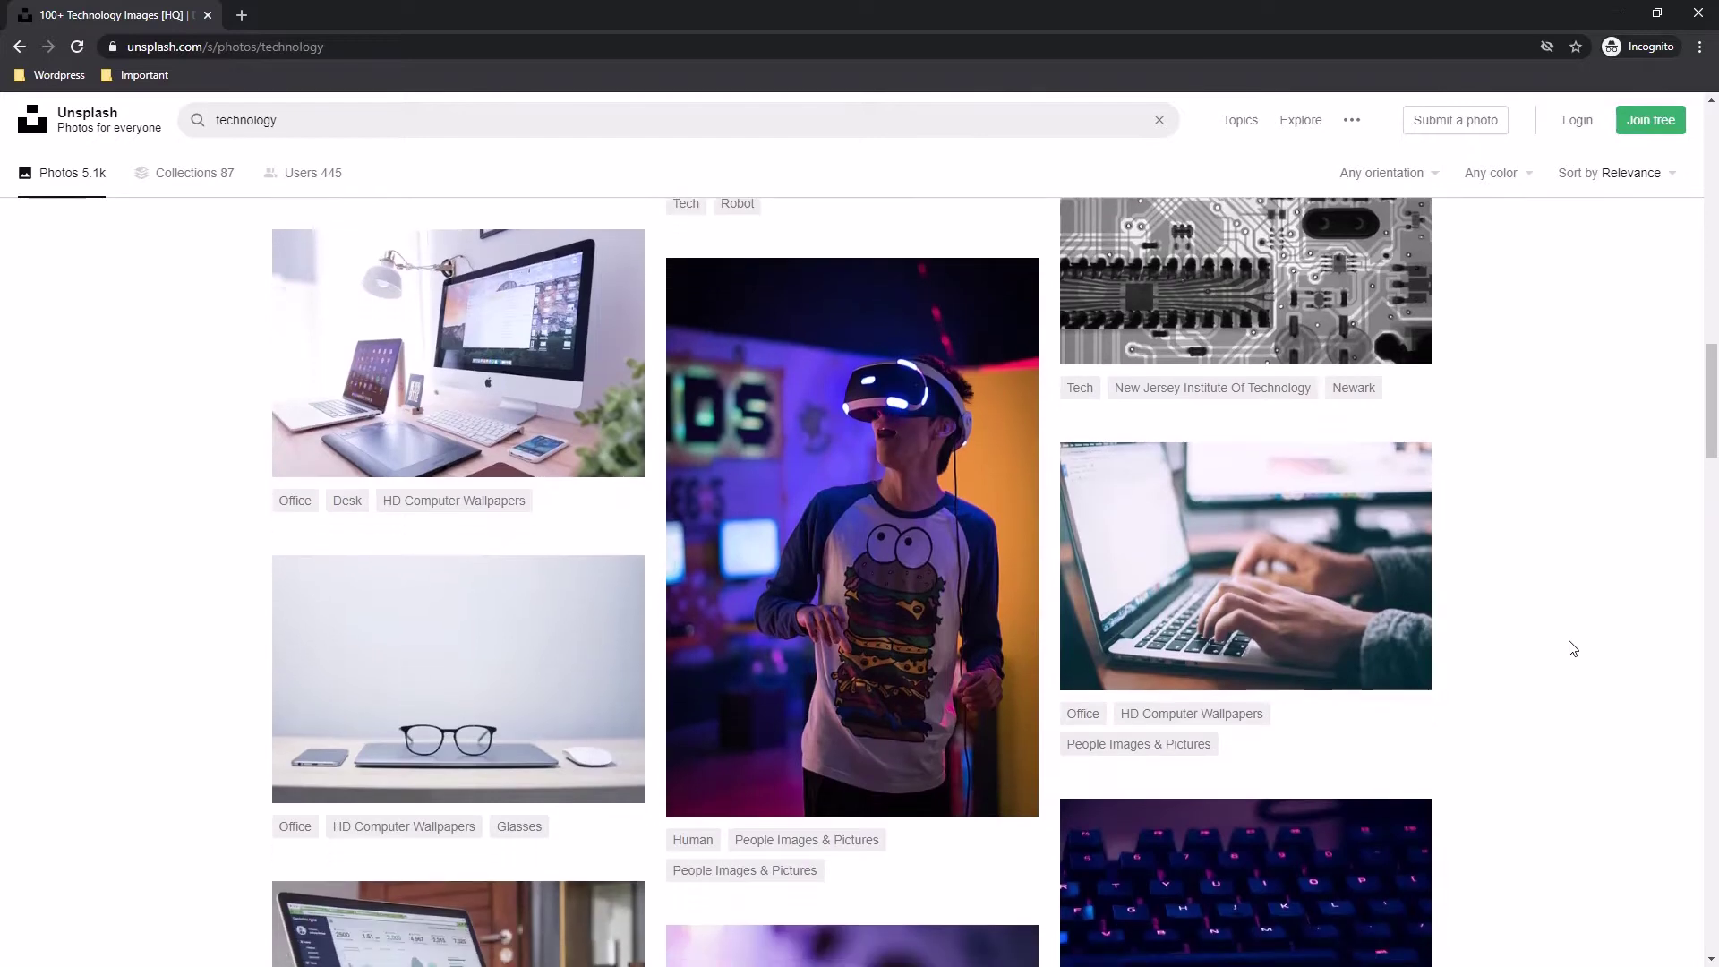
scroll(1571, 649, down, 1)
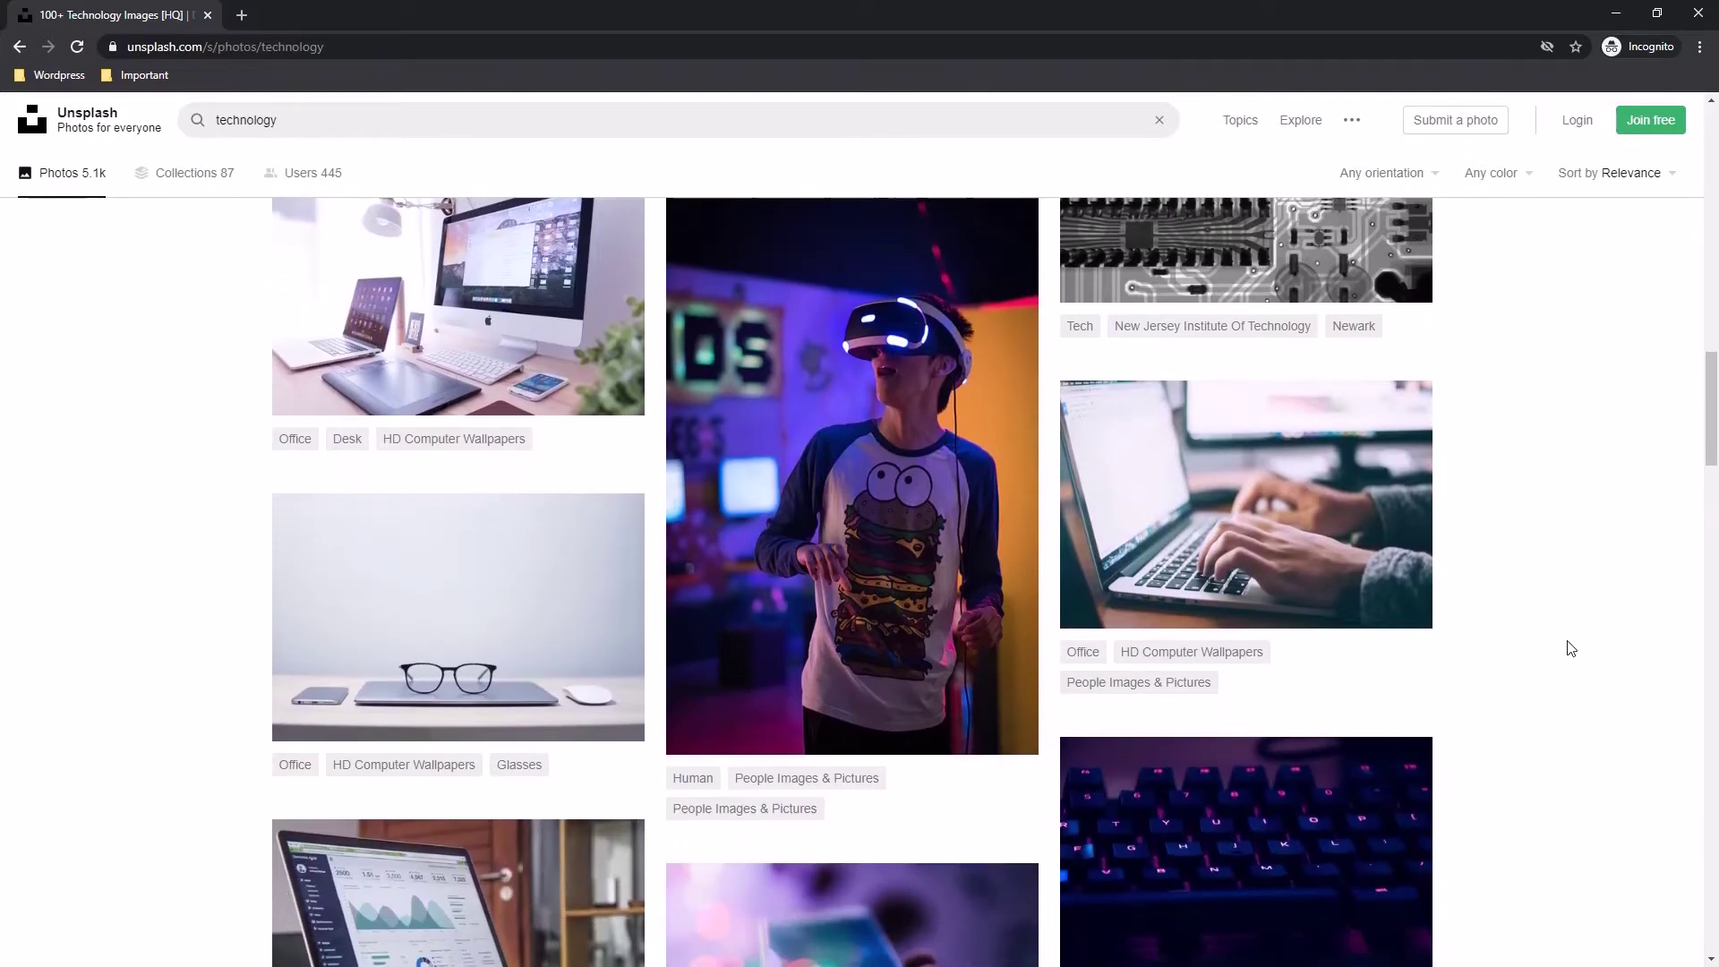
- Open and inspect the glasses-on-laptop photo, then download its Medium (1920x1277) version
click(461, 645)
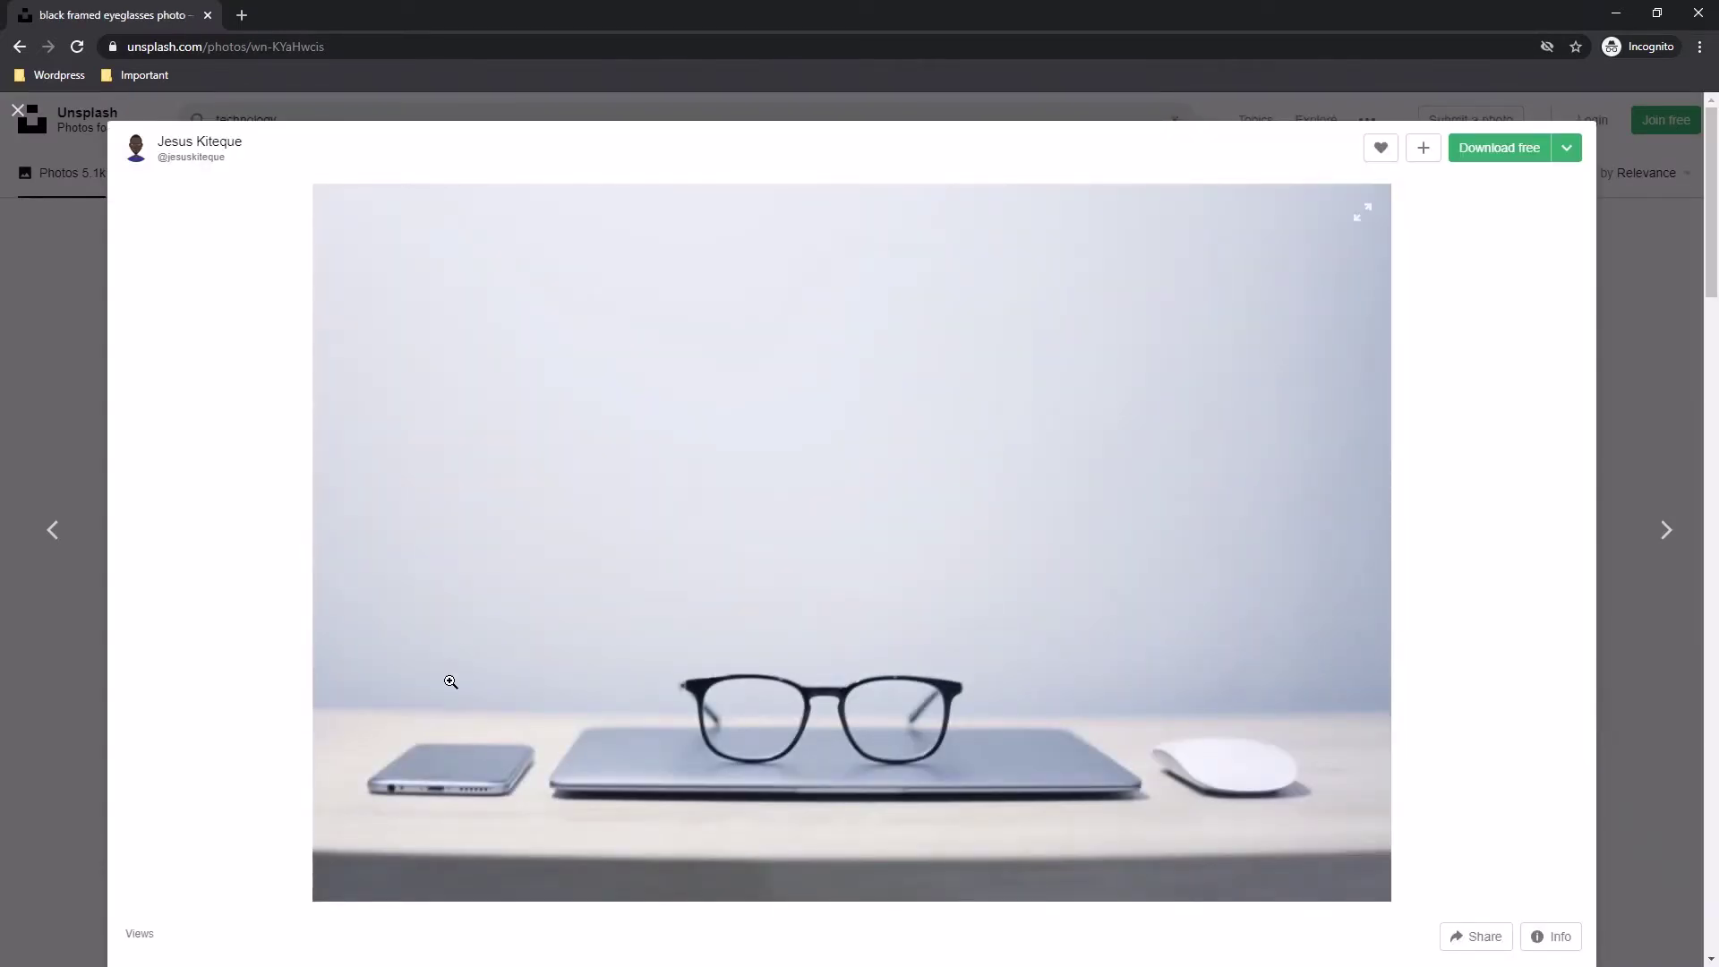
click(434, 778)
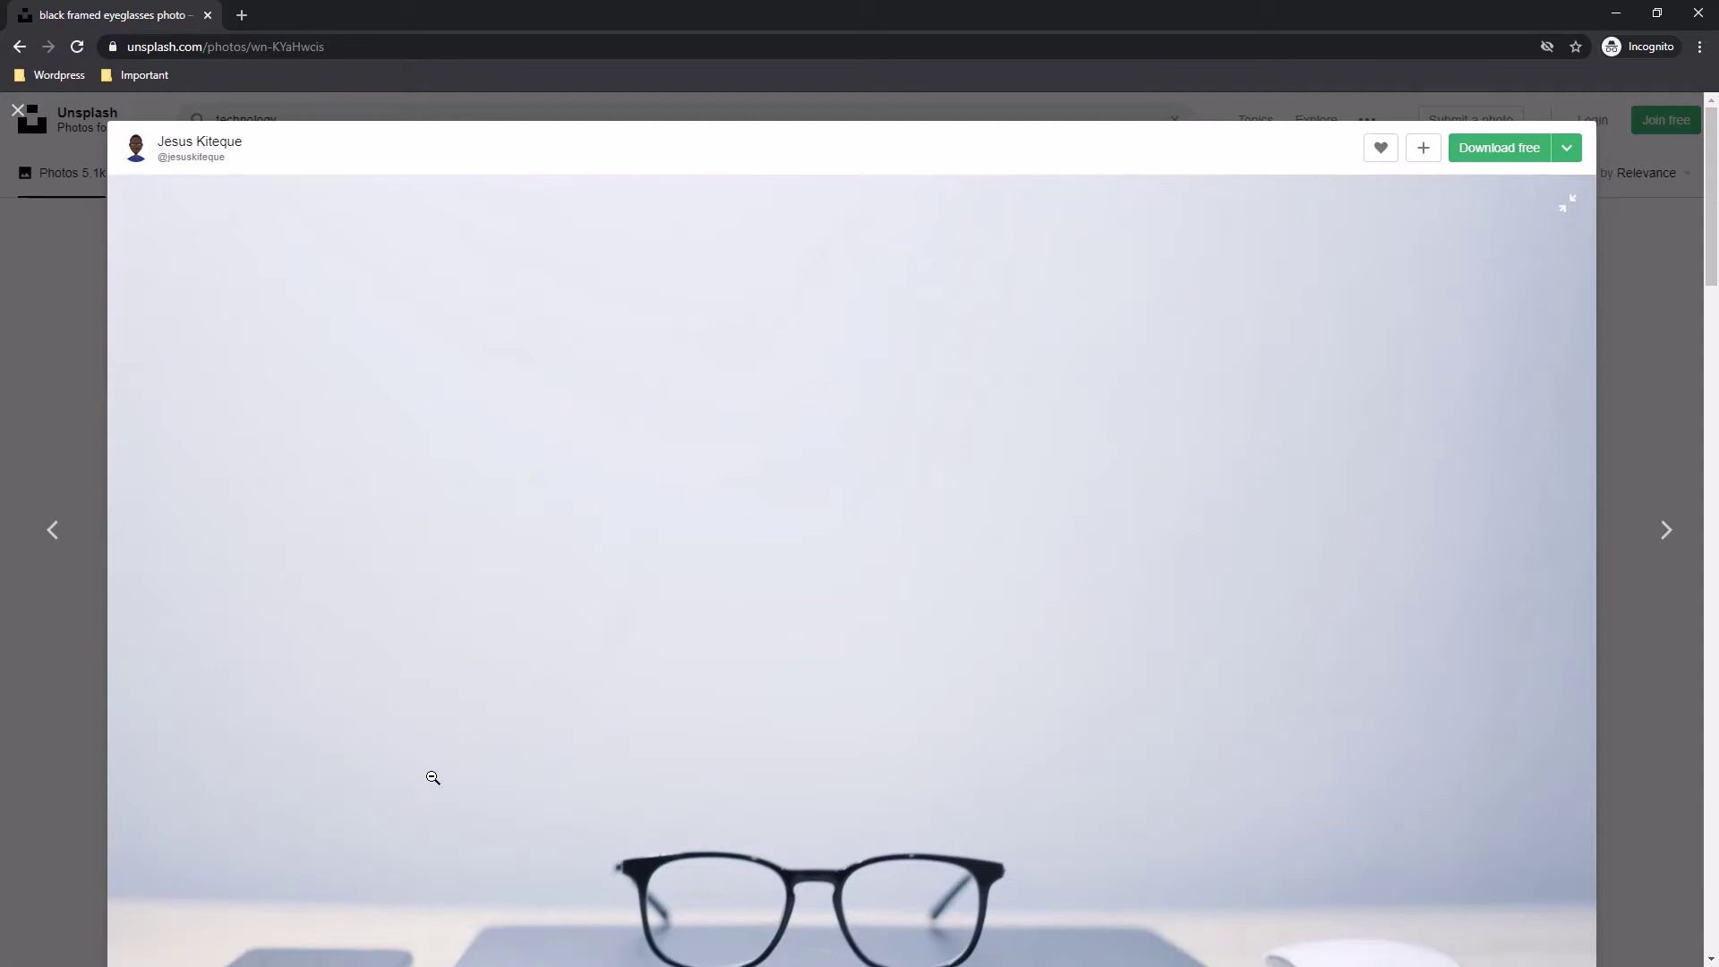
scroll(518, 827, down, 3)
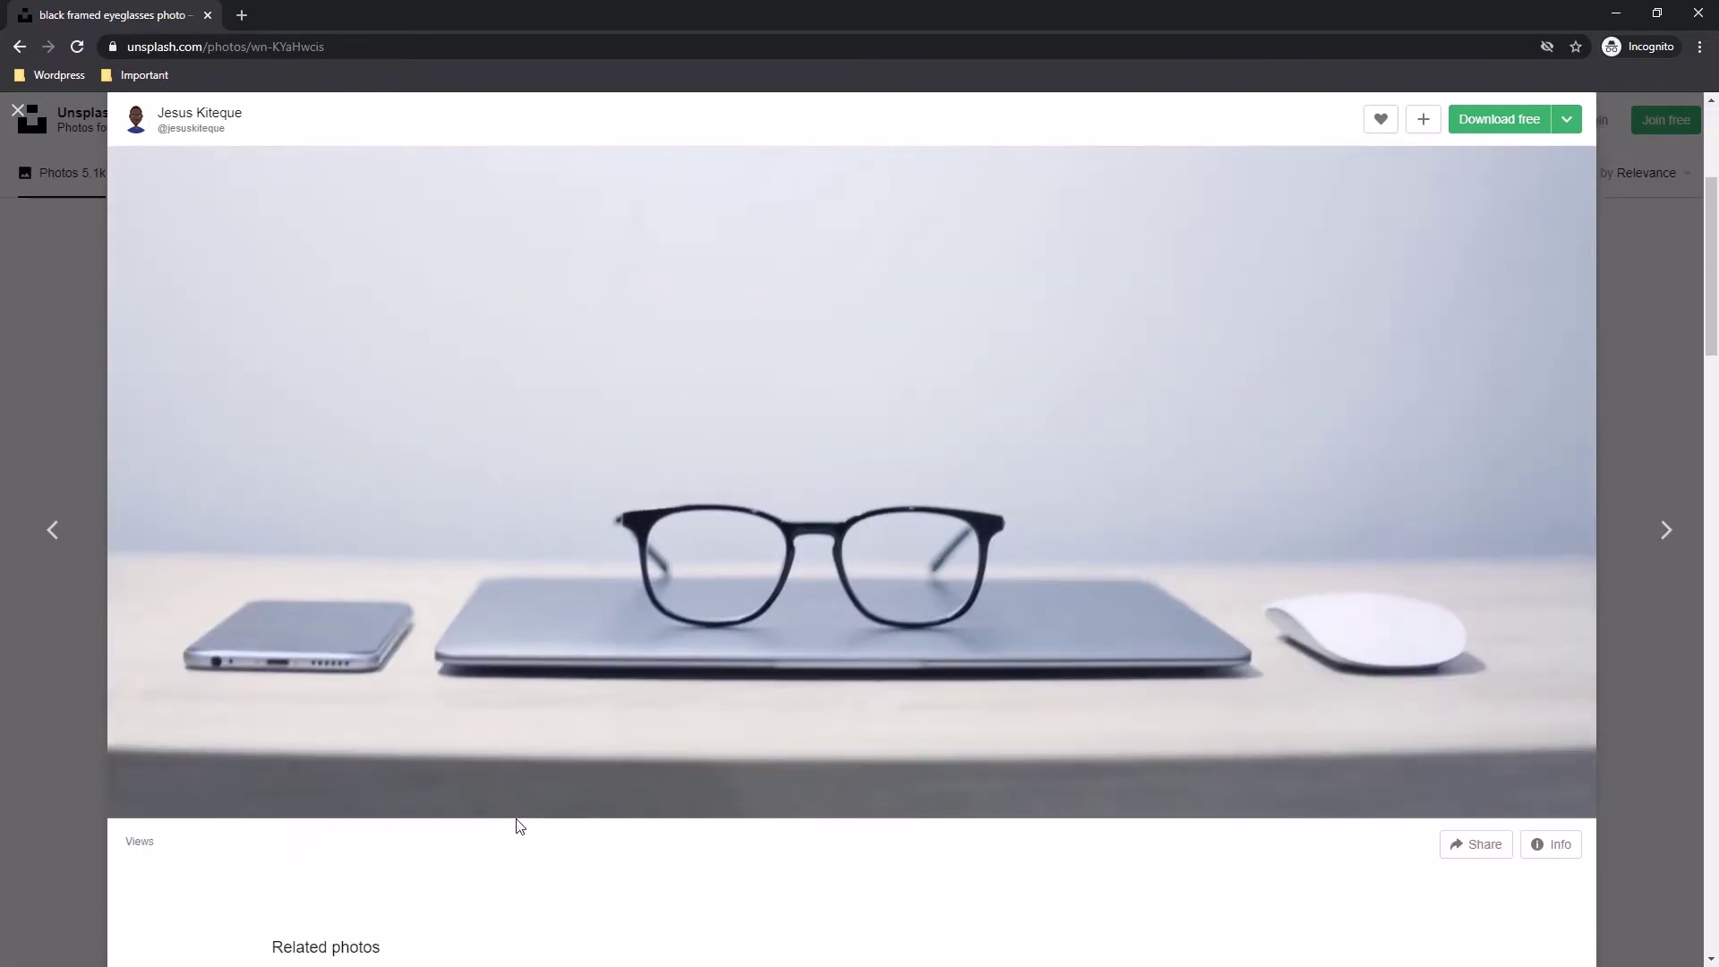
click(616, 560)
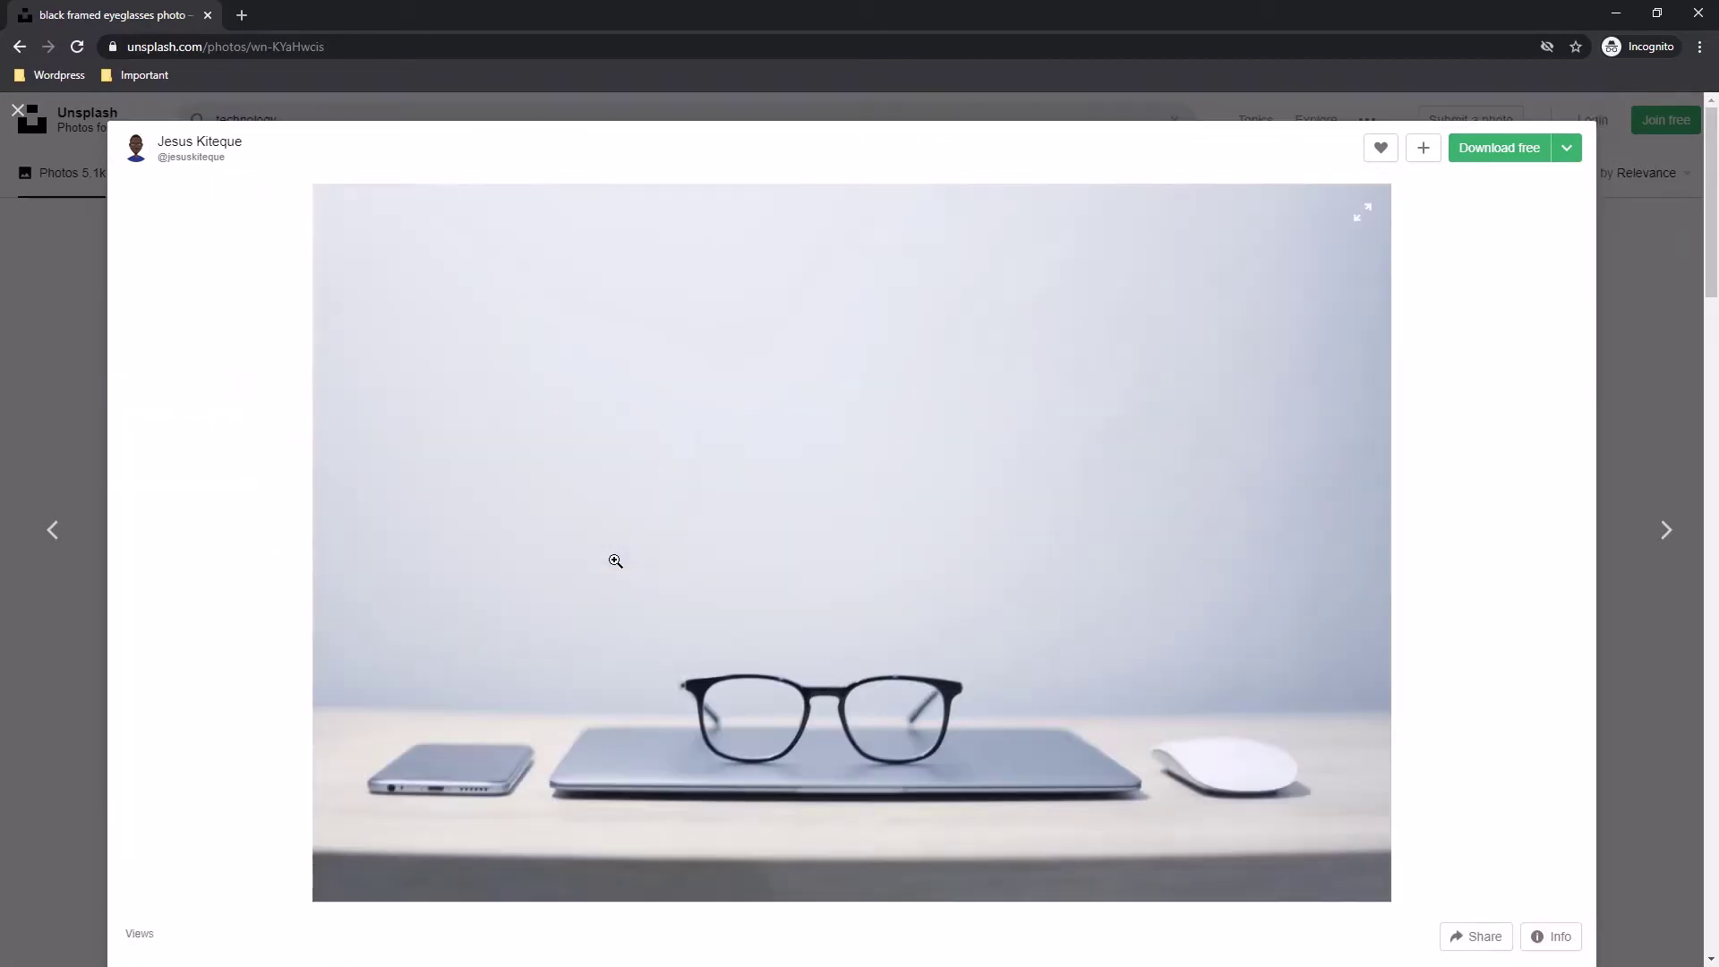
click(1566, 147)
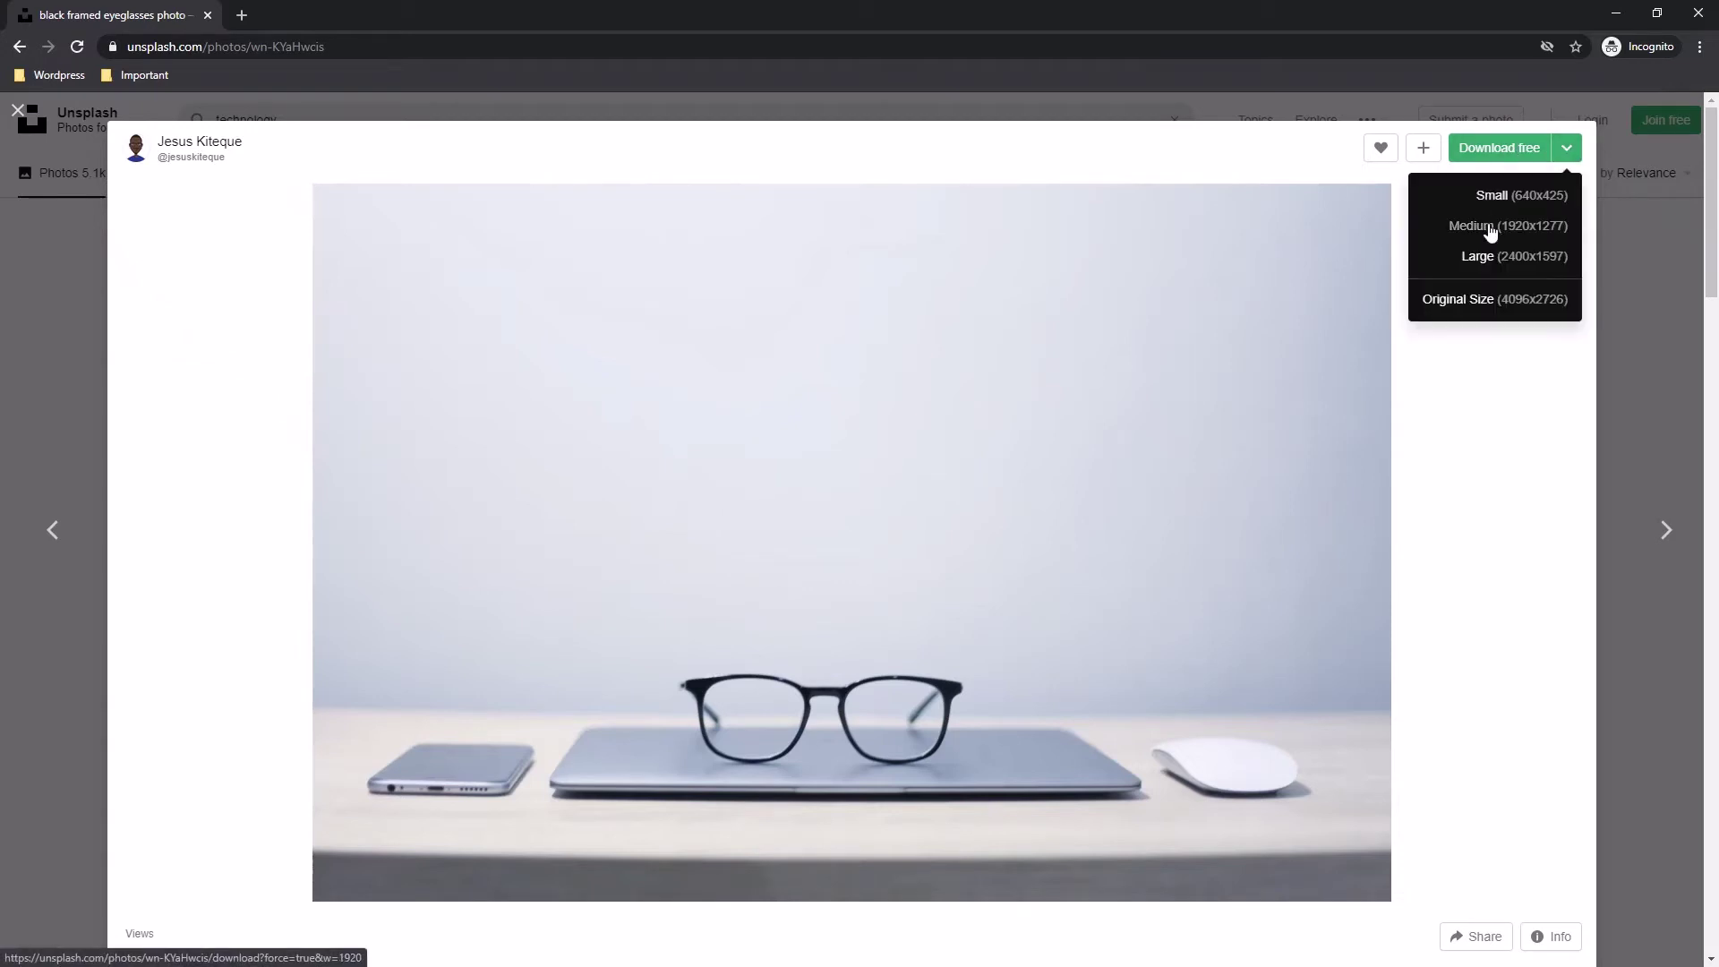
click(1491, 233)
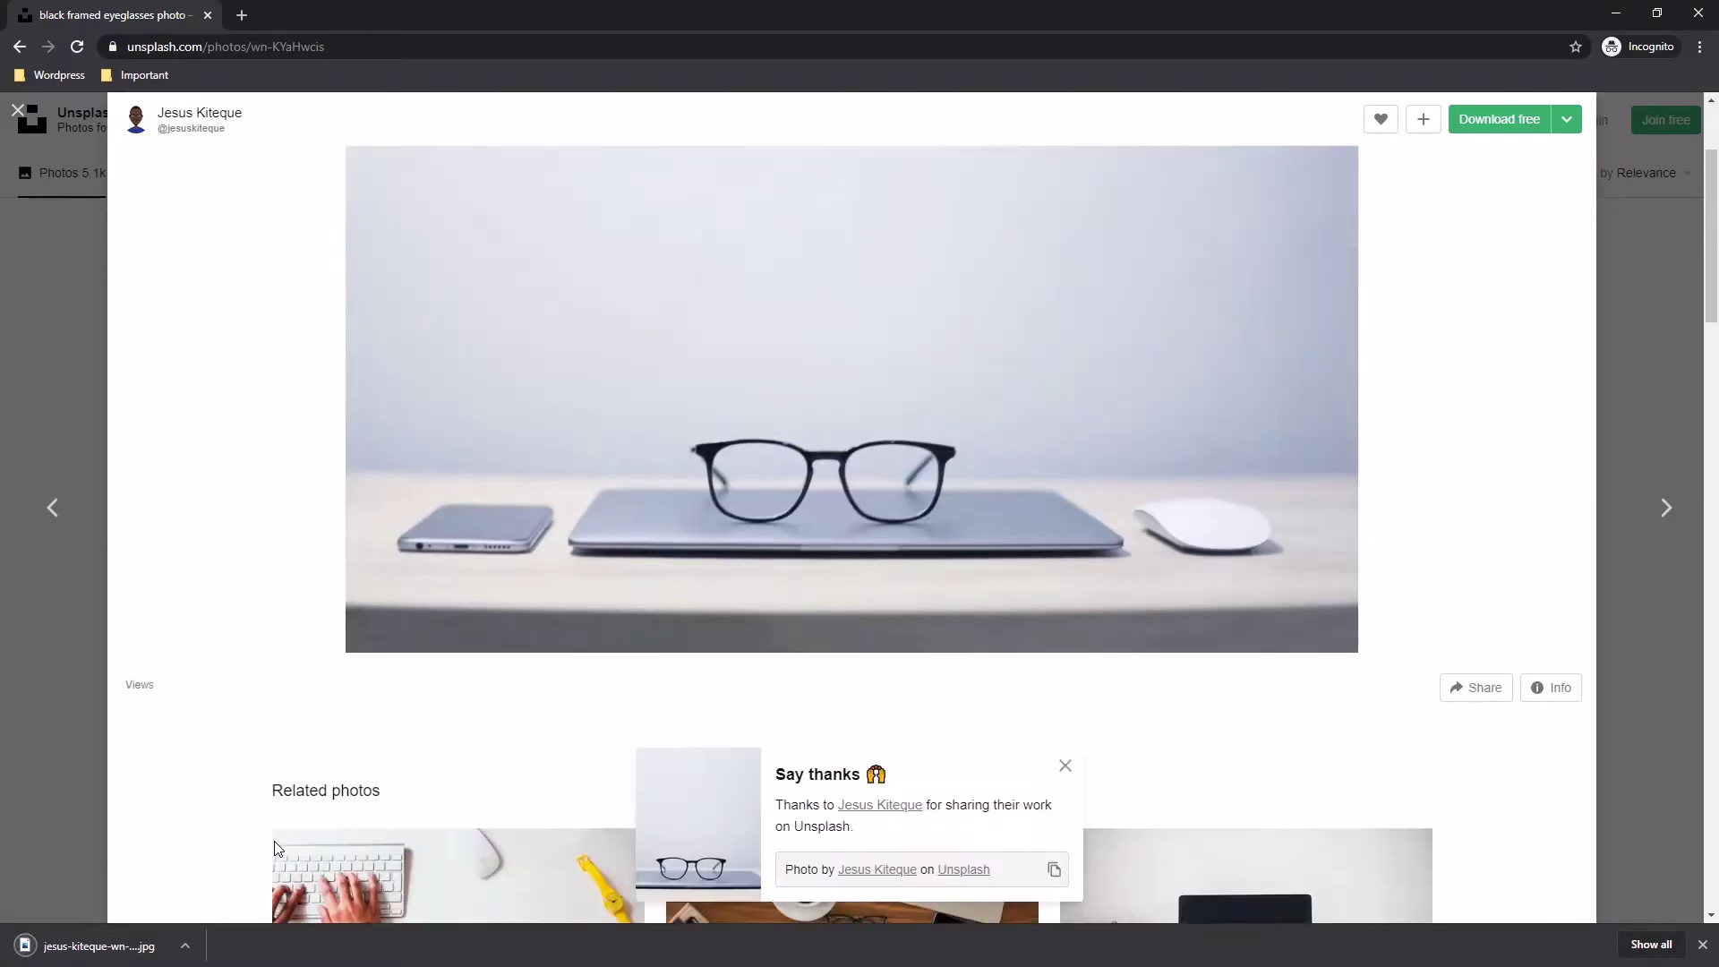
- Check the downloaded file's options and close the Chrome window
drag(777, 768, 858, 831)
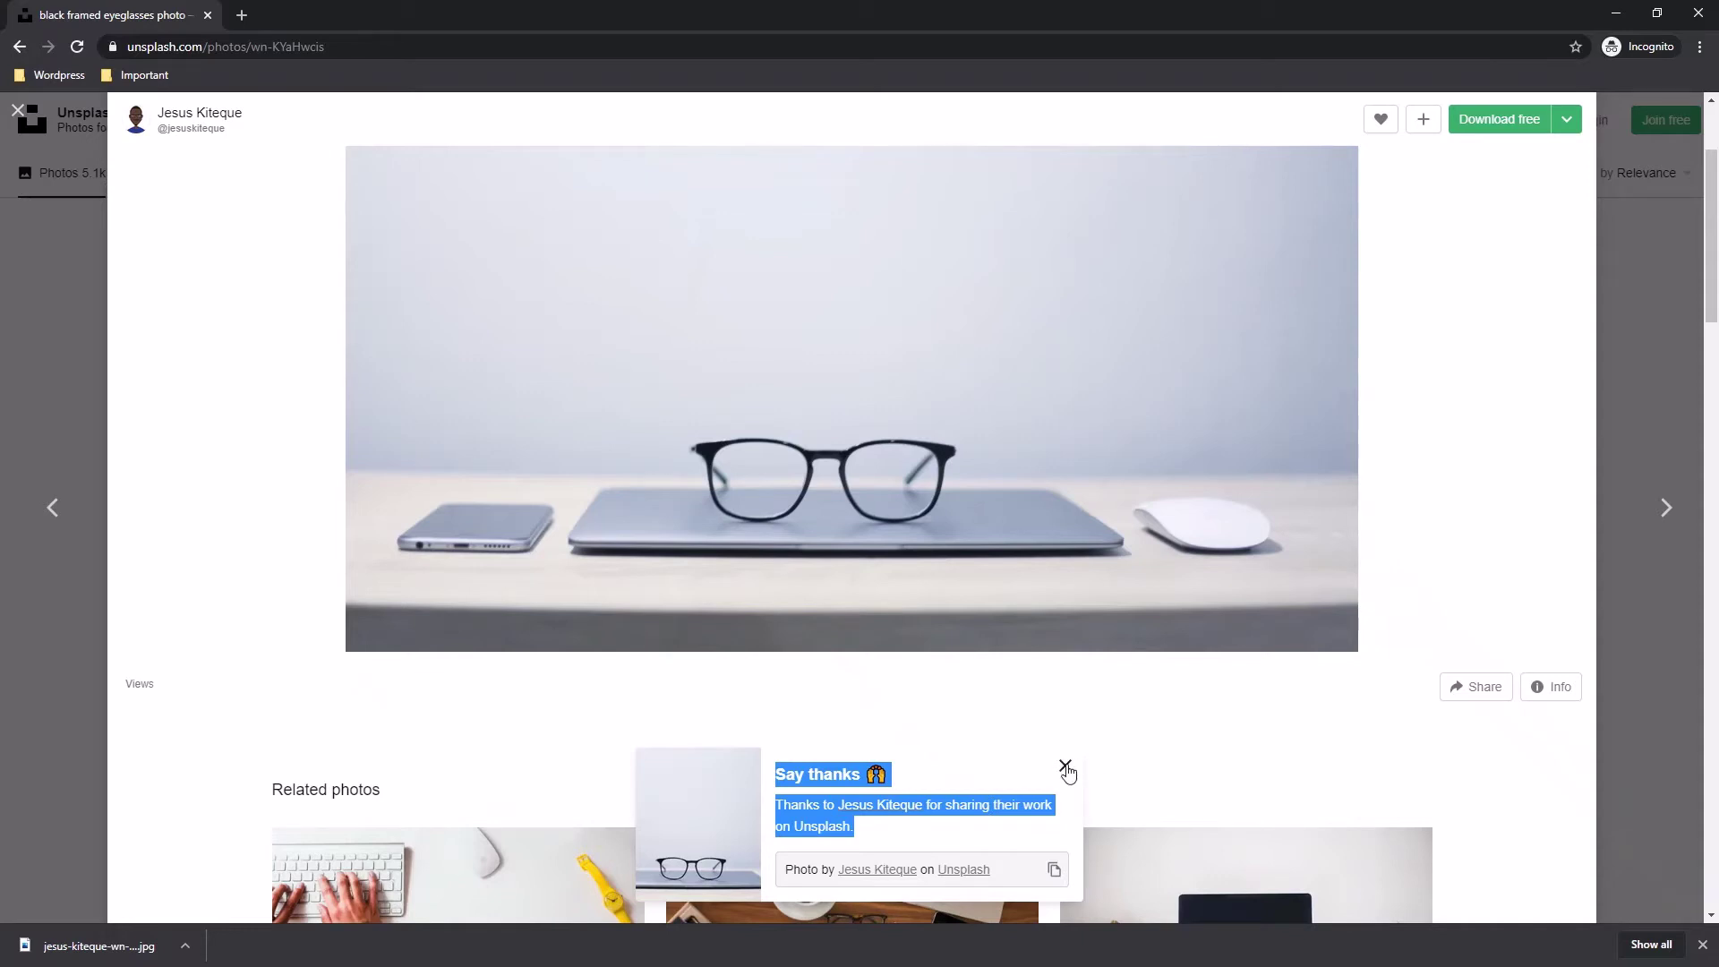
click(184, 946)
click(242, 884)
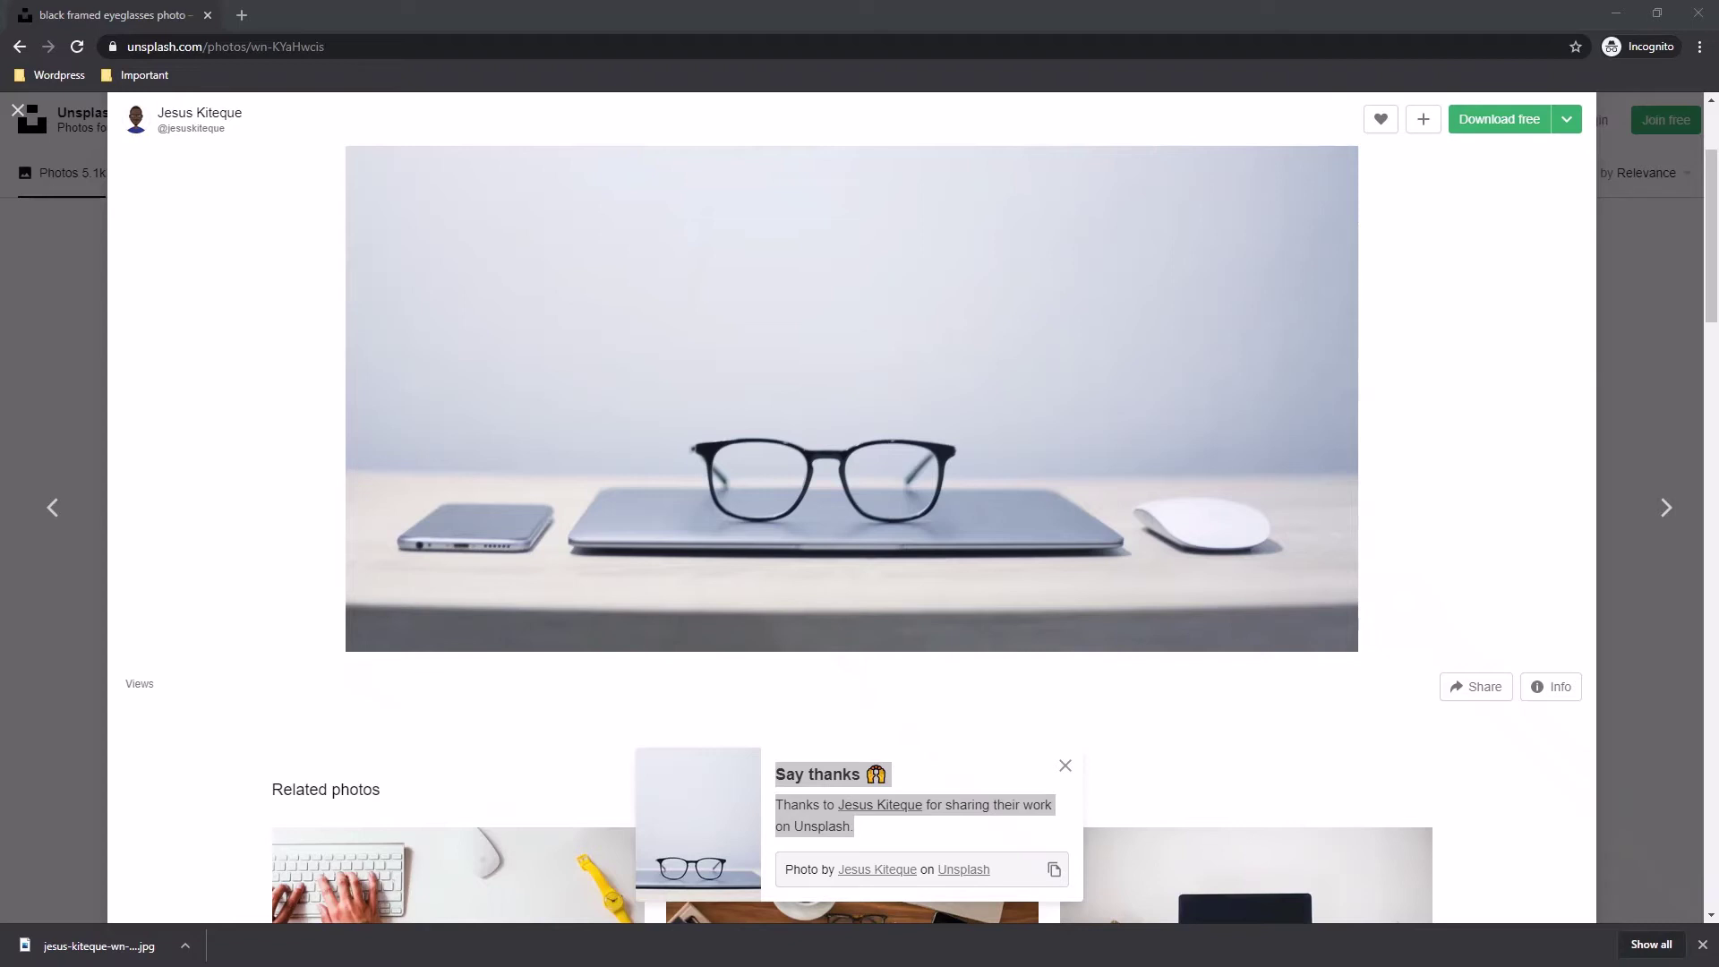
click(1680, 16)
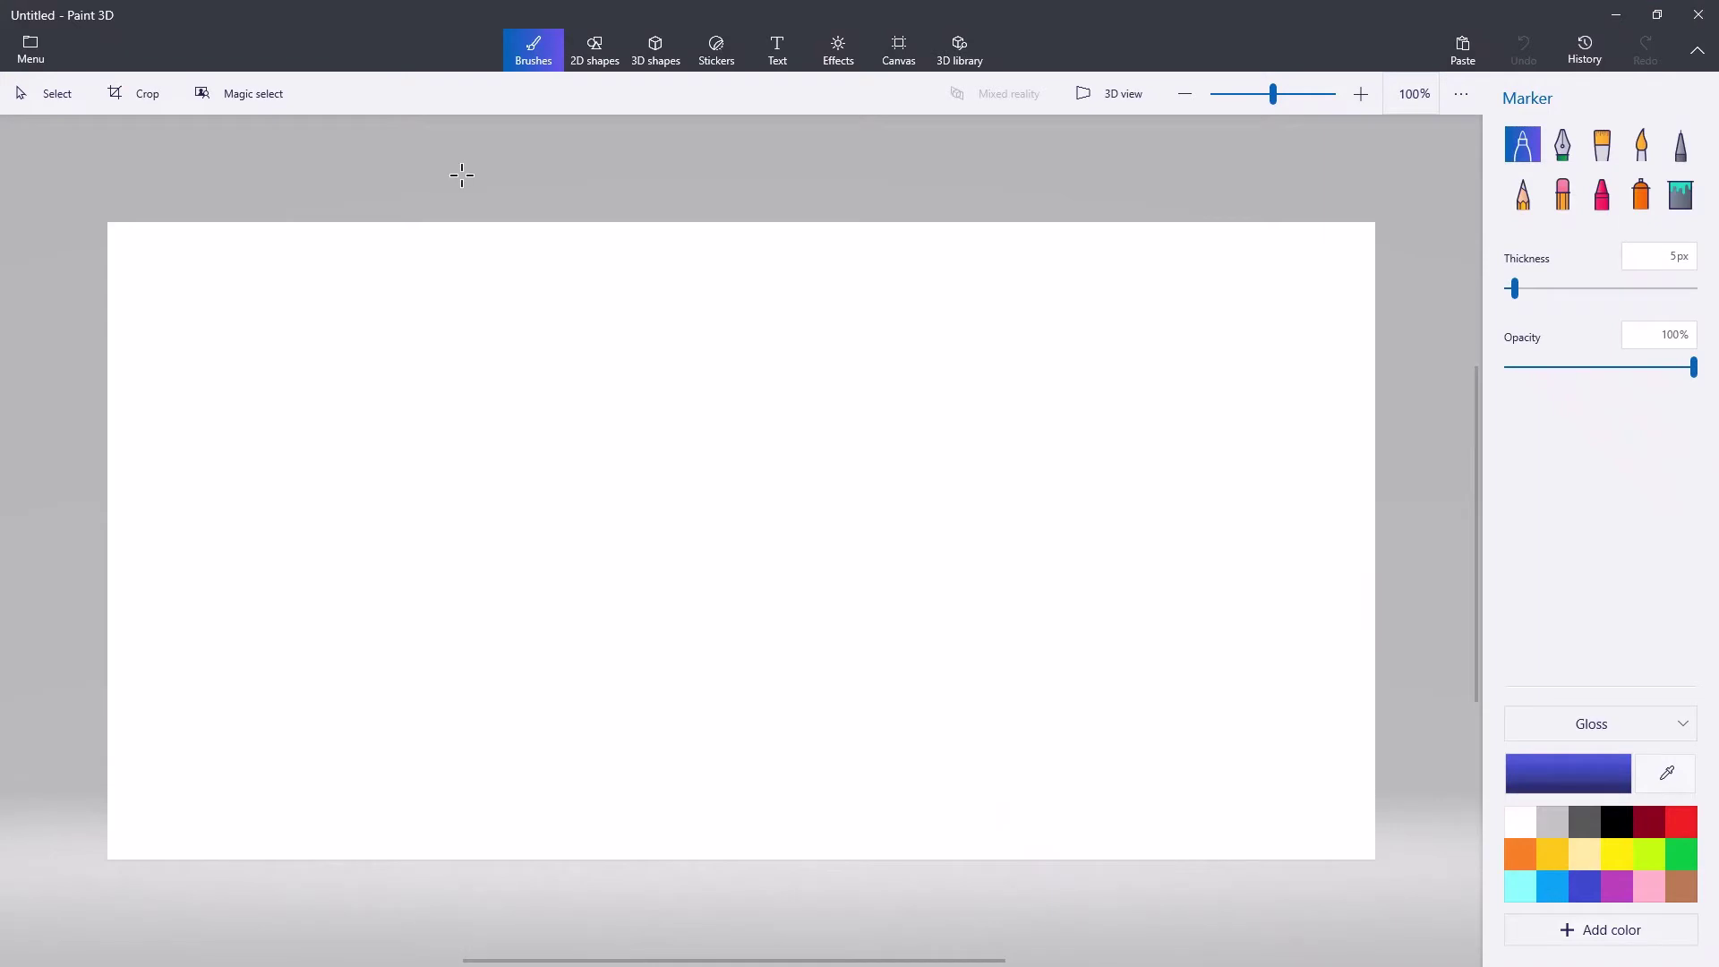
click(478, 12)
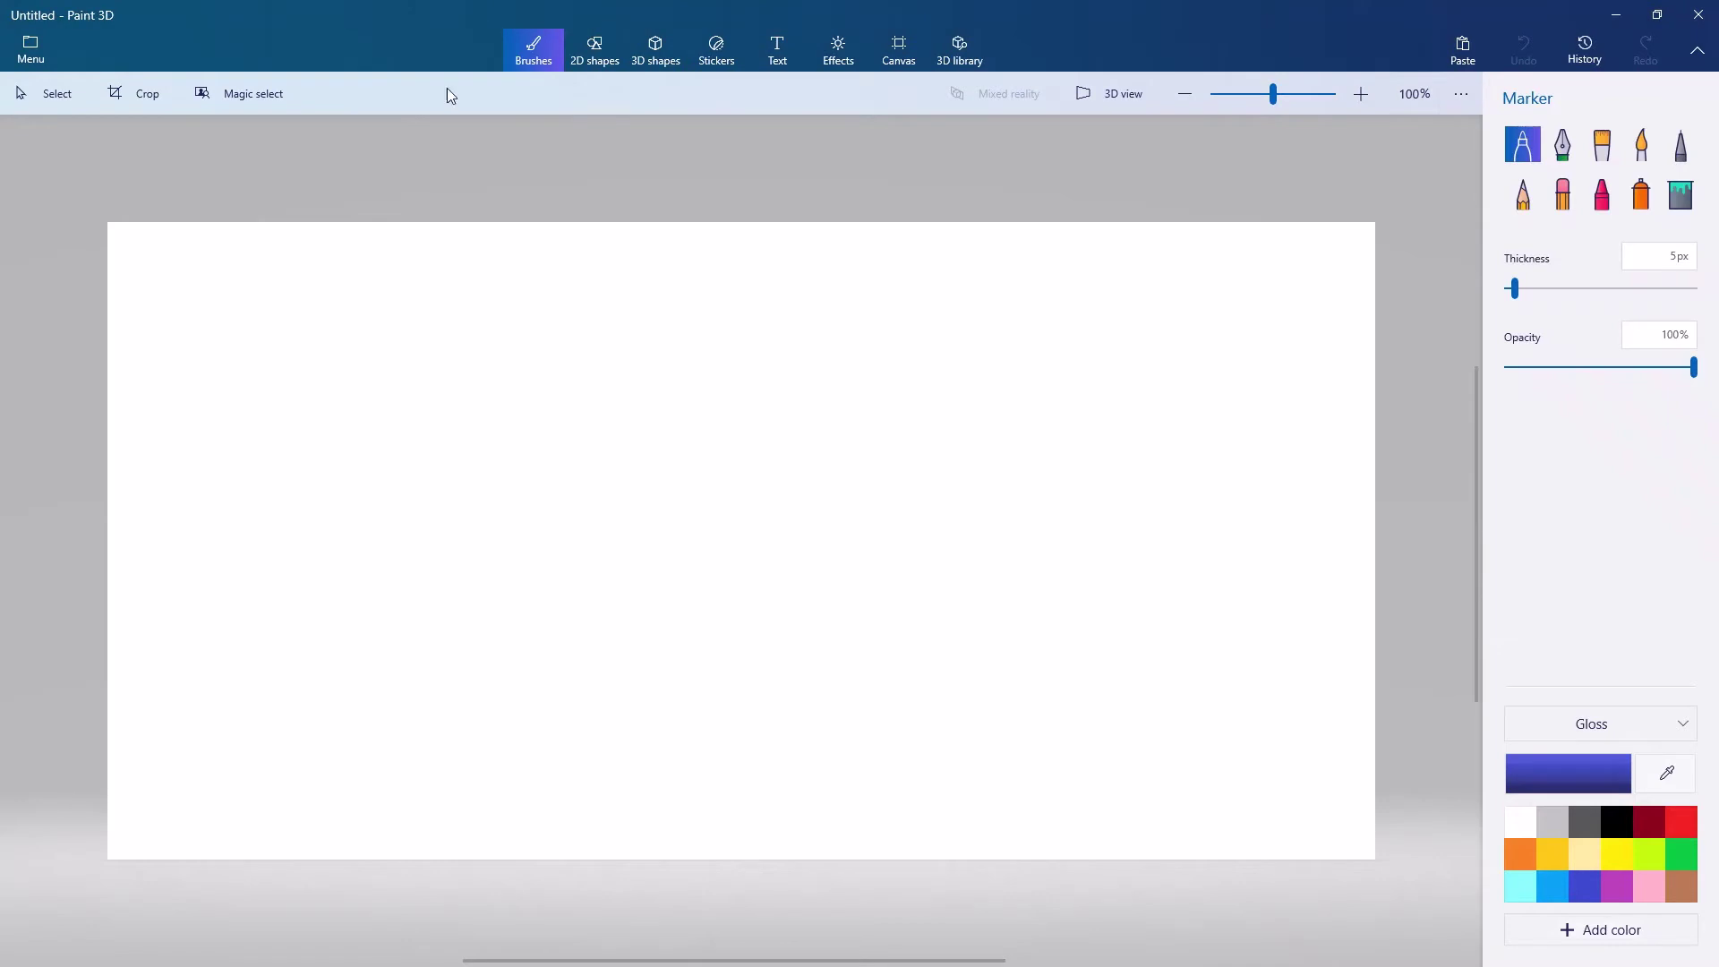
key(ctrl+v)
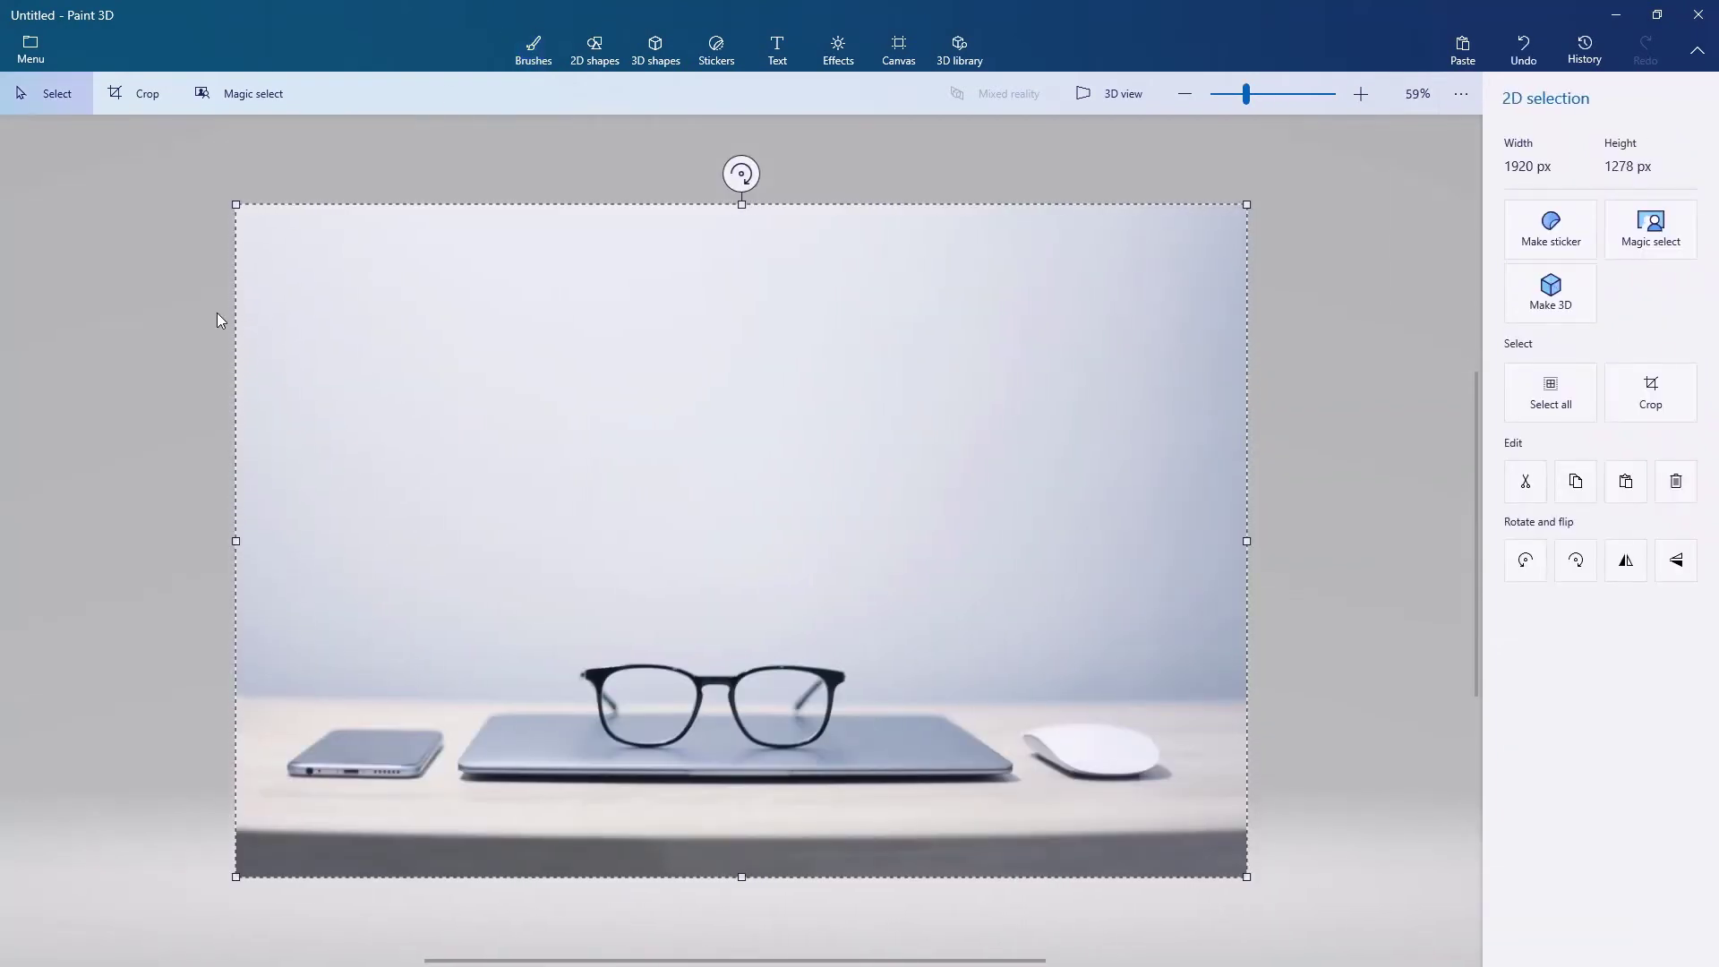
click(145, 251)
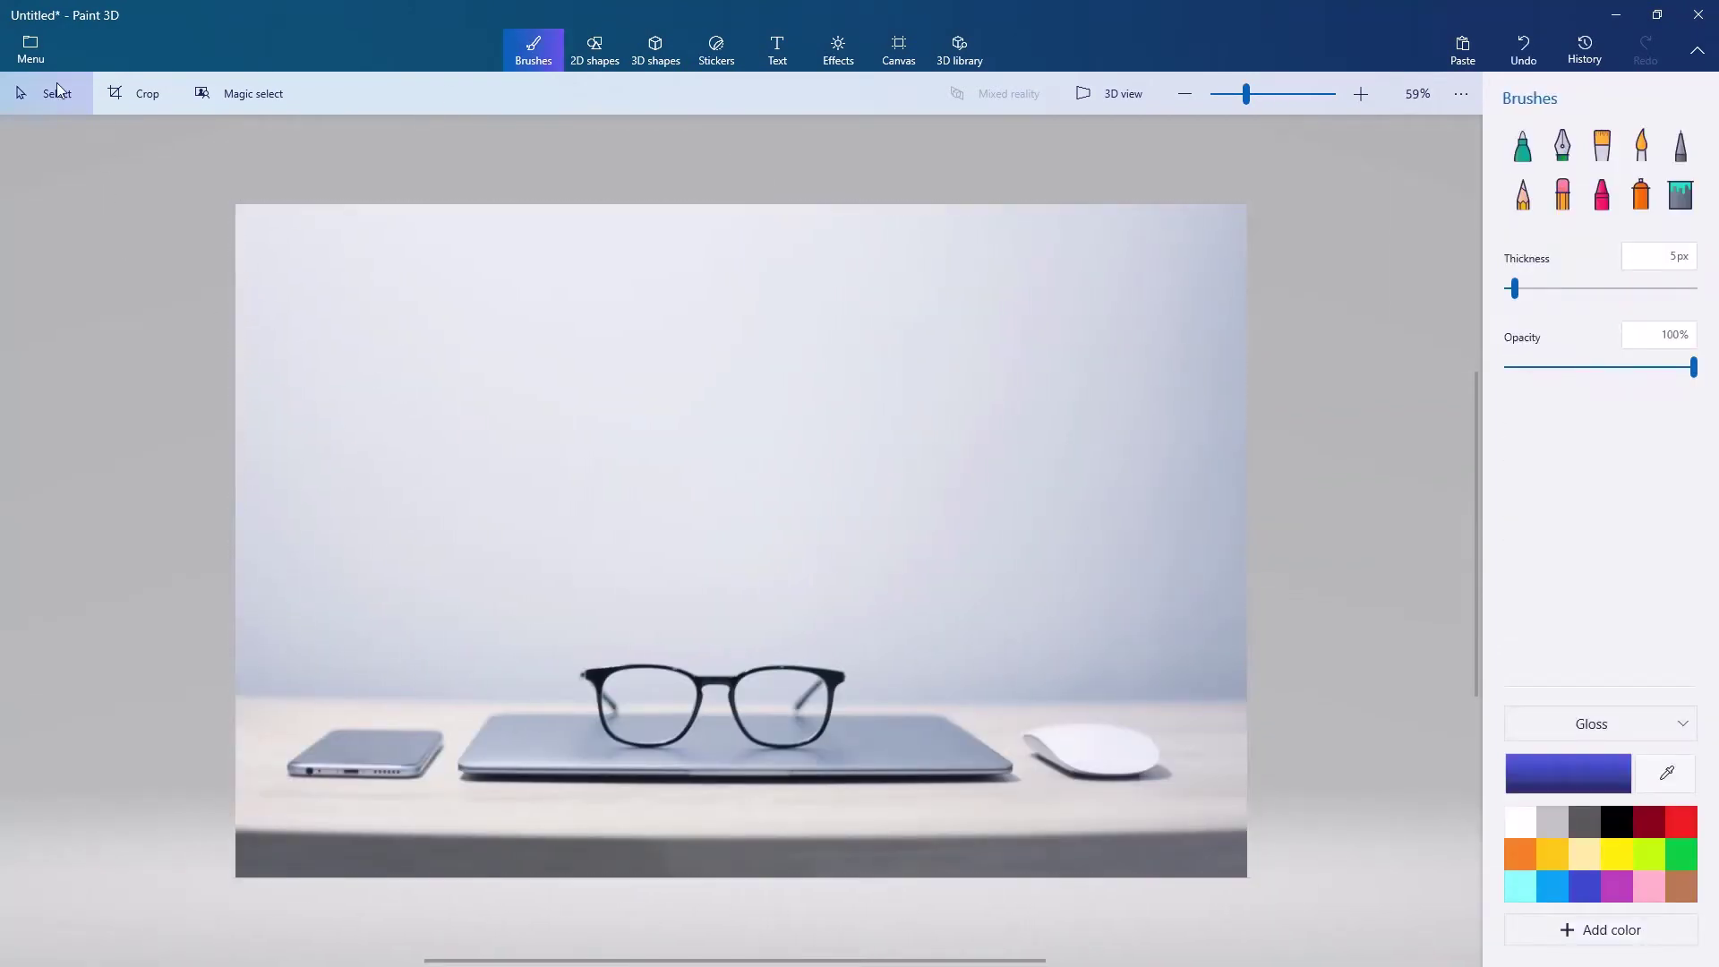
scroll(268, 775, down, 1)
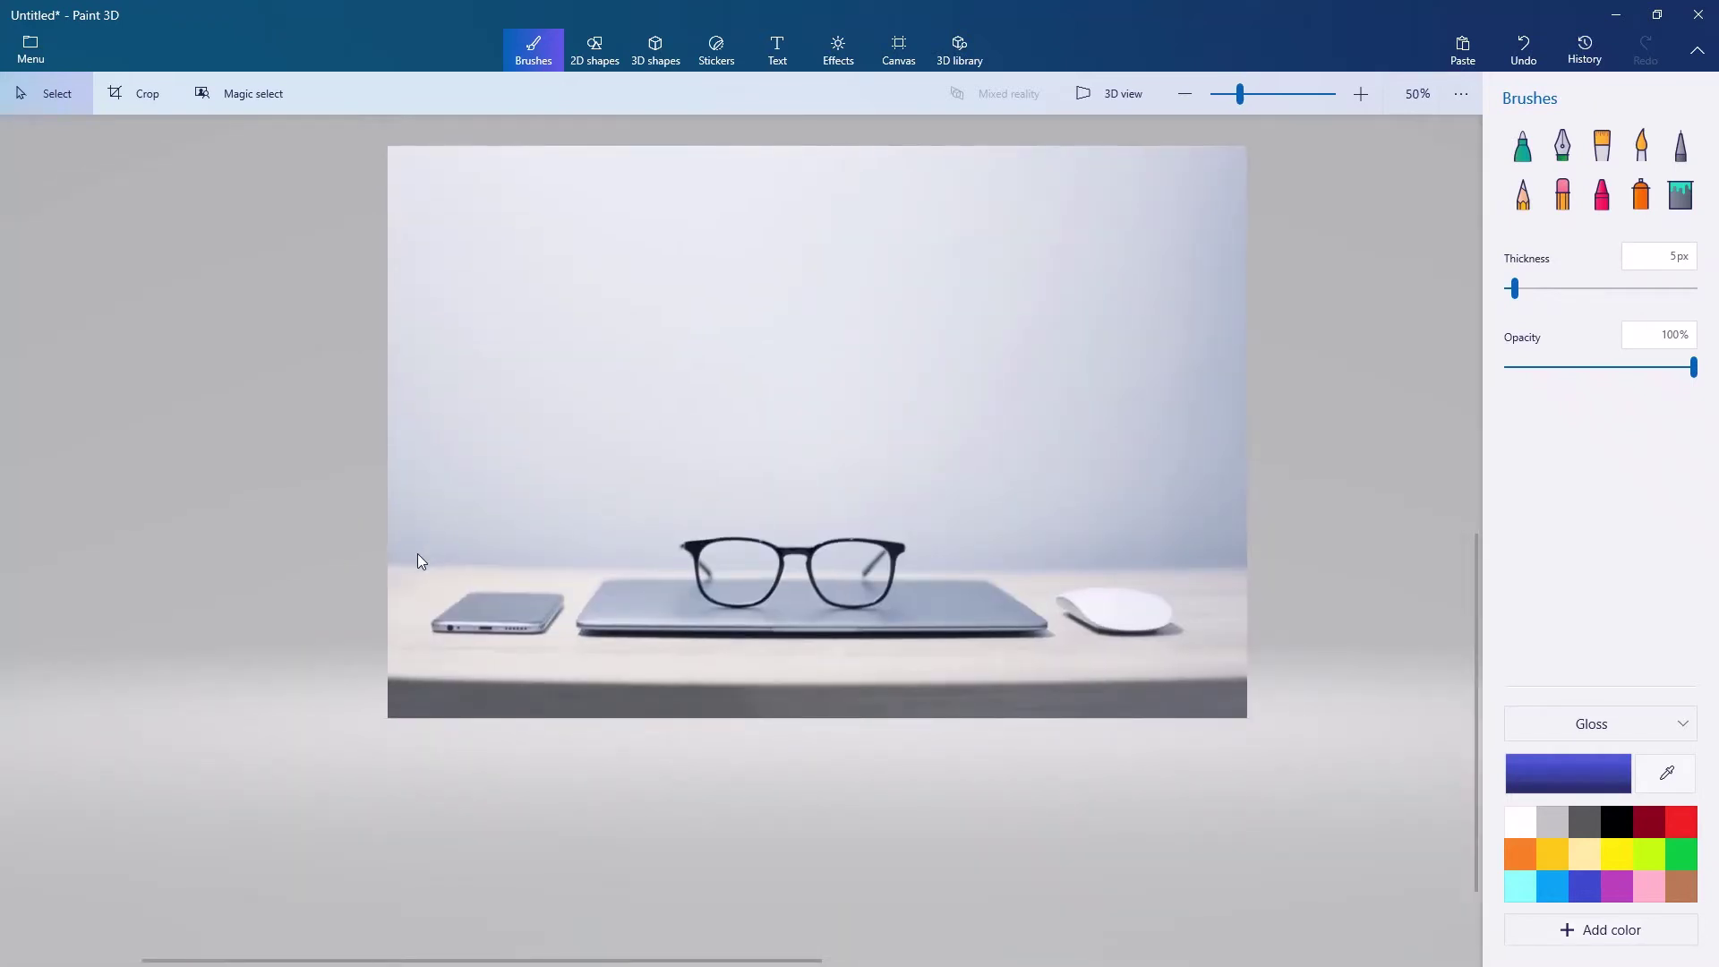
drag(418, 548, 574, 651)
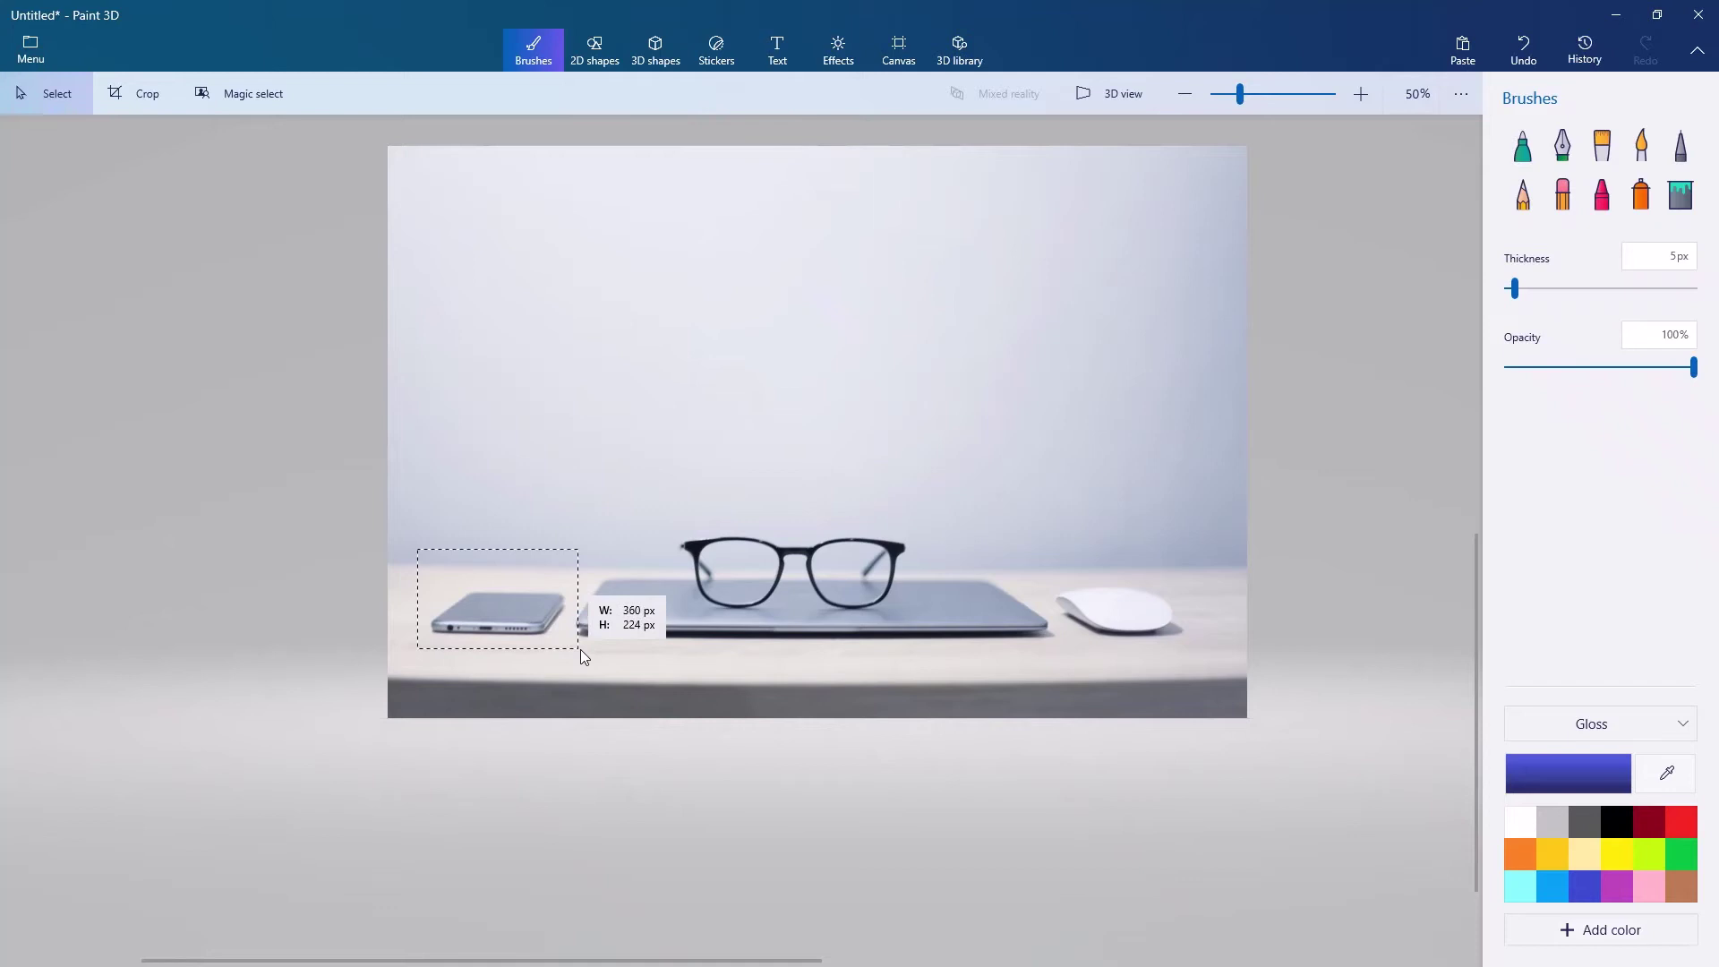
drag(575, 651, 568, 652)
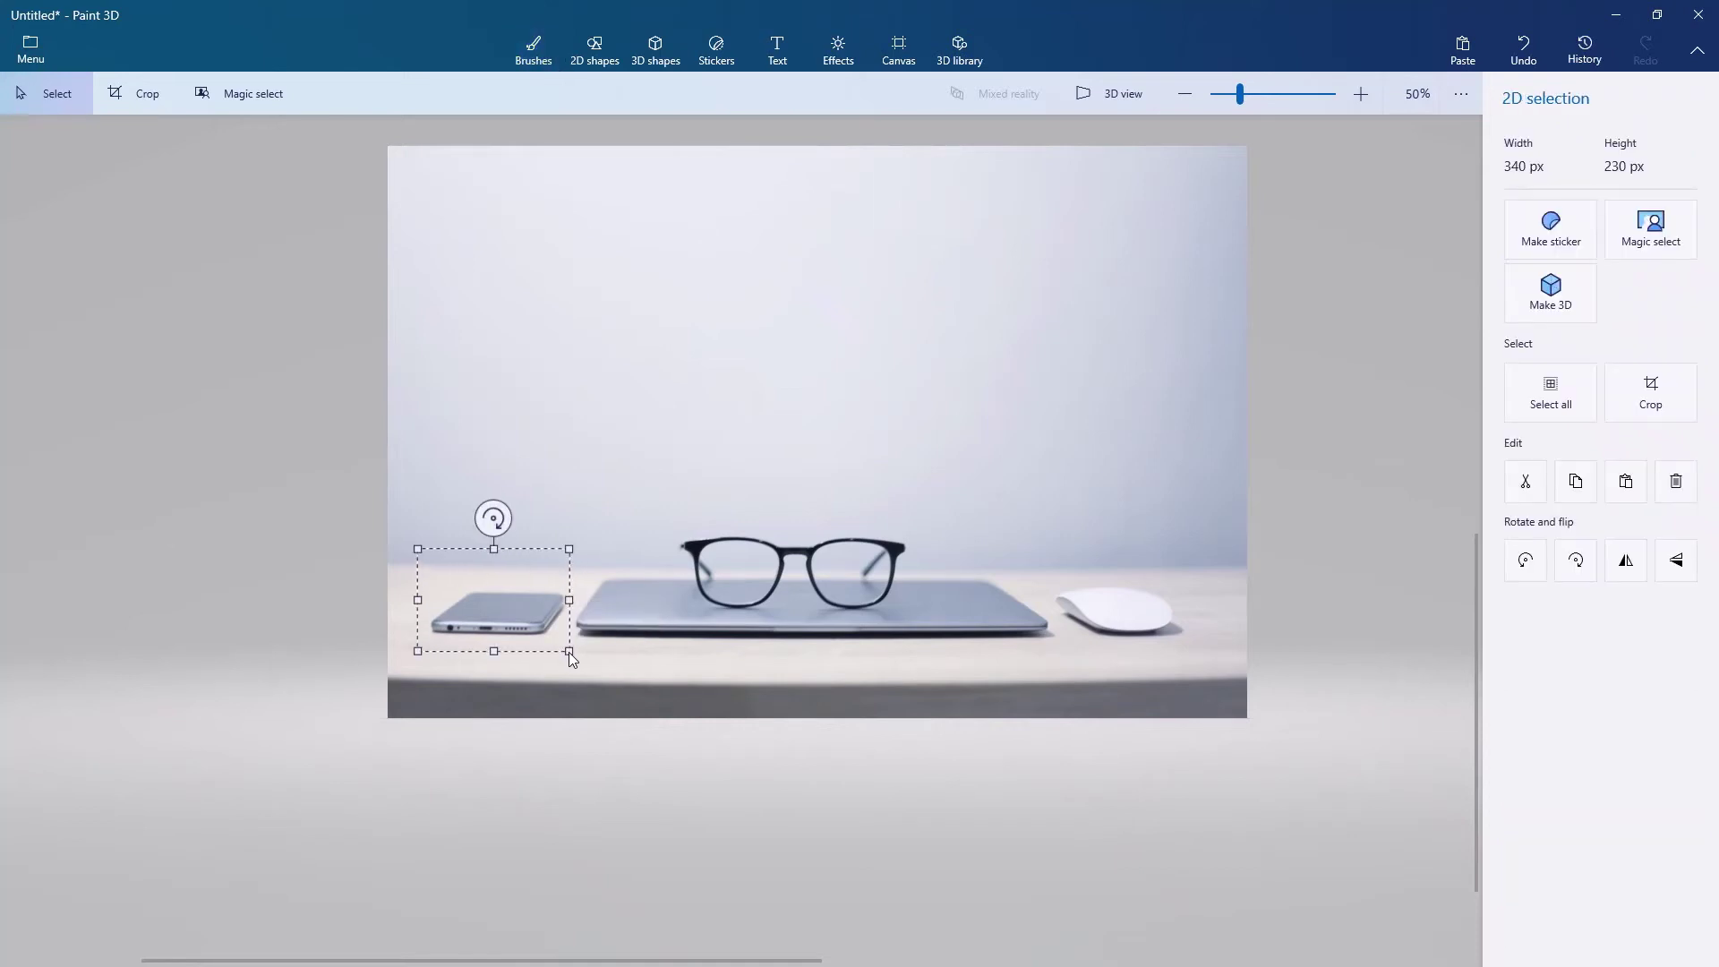
key(b)
key(ctrl+v)
drag(523, 604, 716, 375)
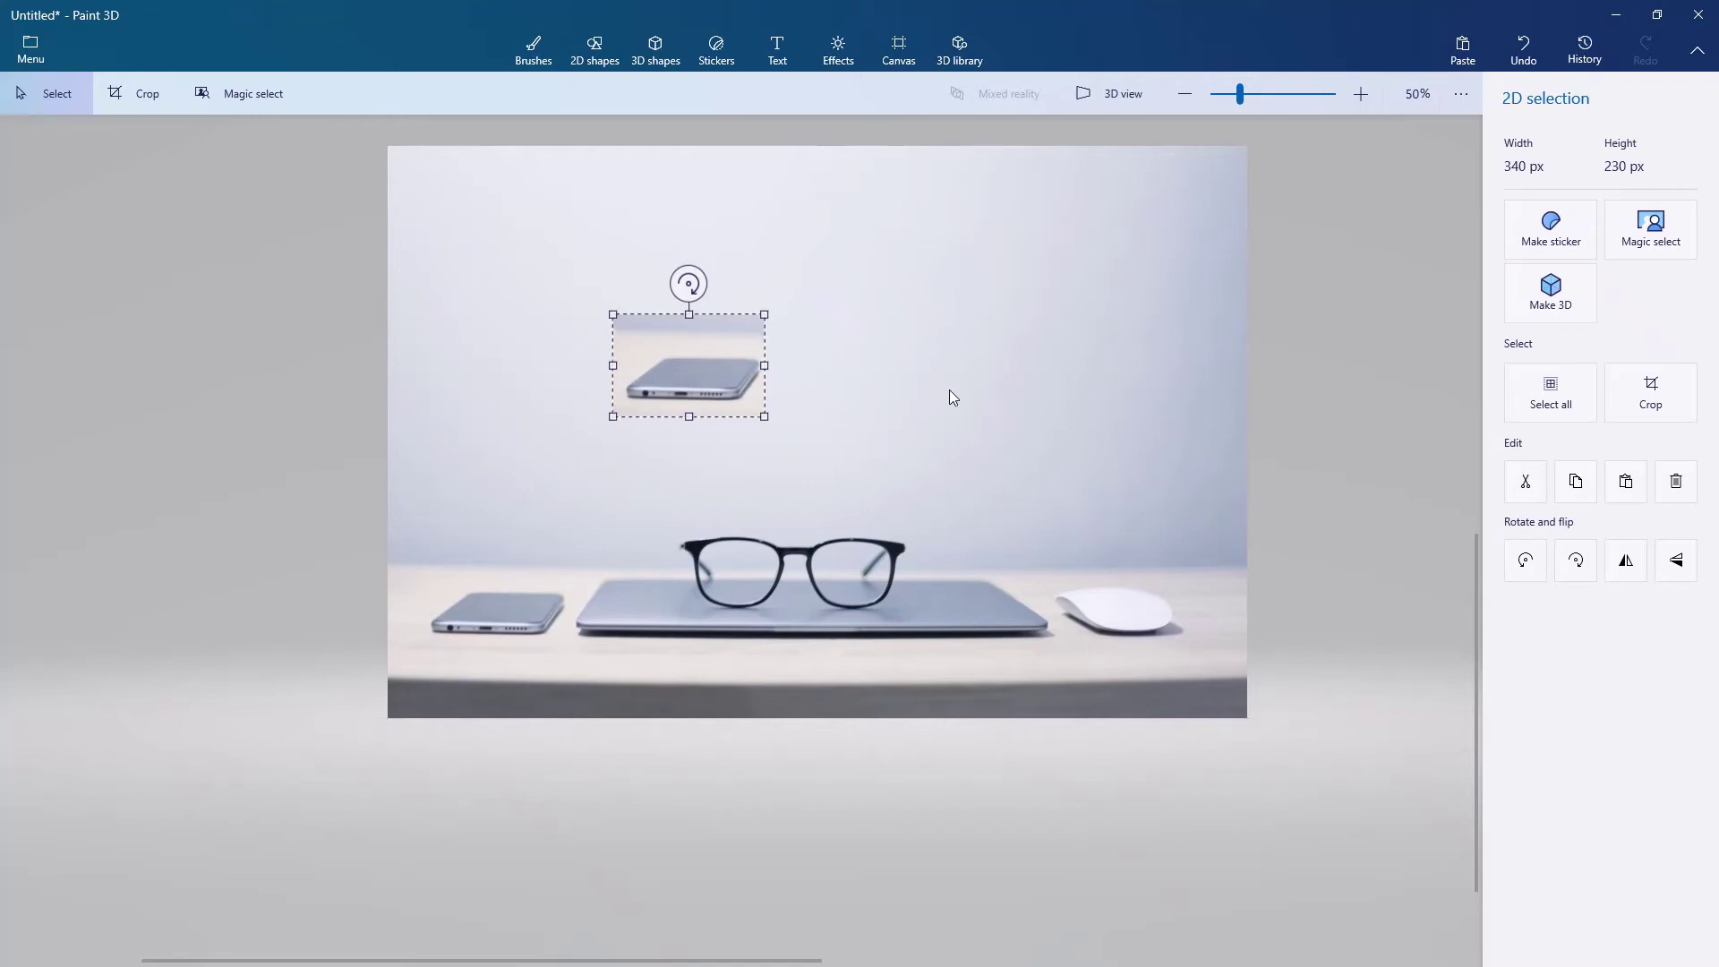
key(b)
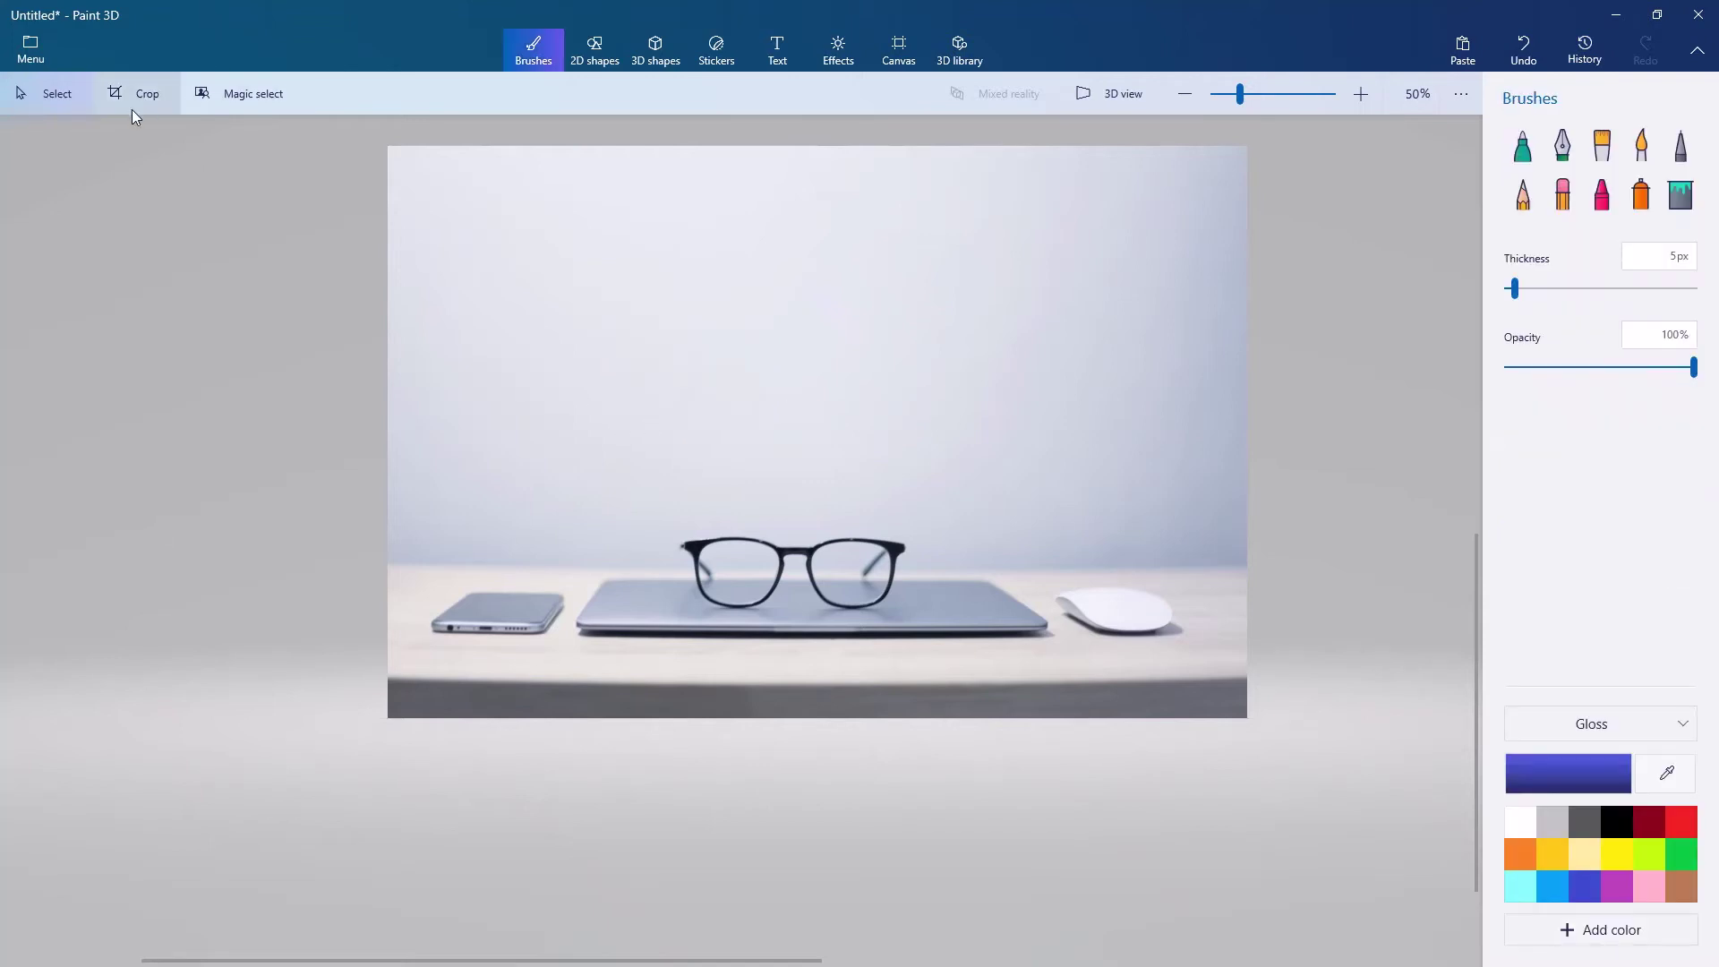
click(142, 108)
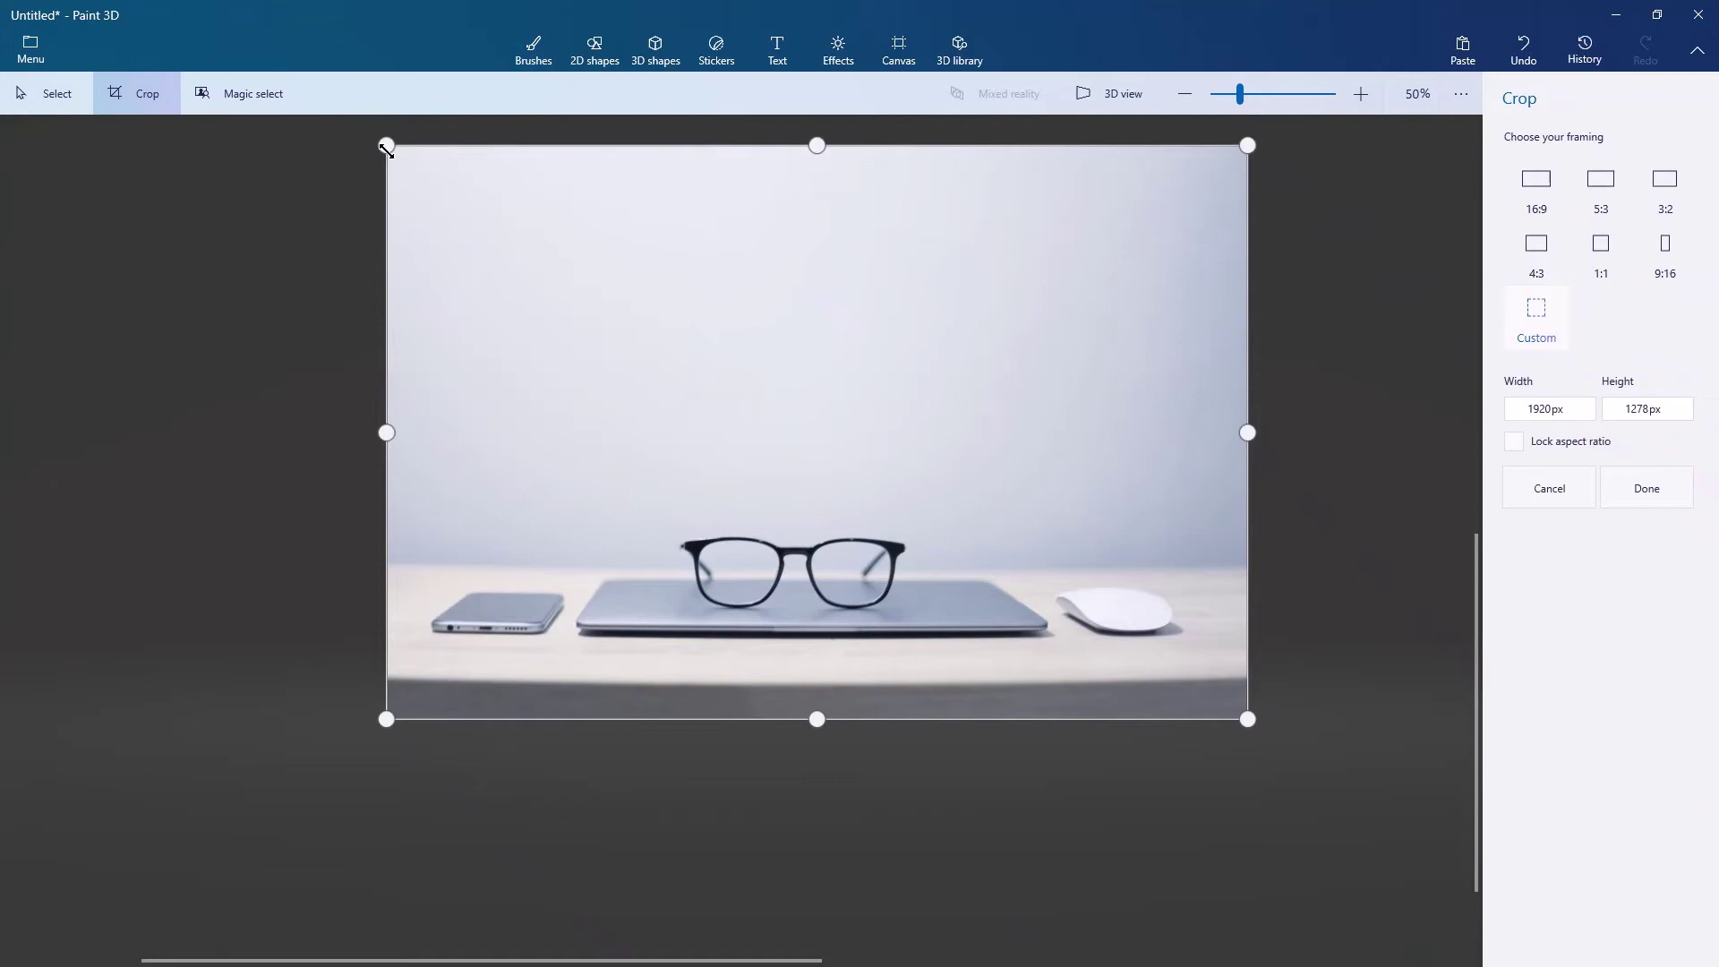
mouse_move(385, 145)
mouse_down()
mouse_move(434, 284)
mouse_move(416, 294)
mouse_up()
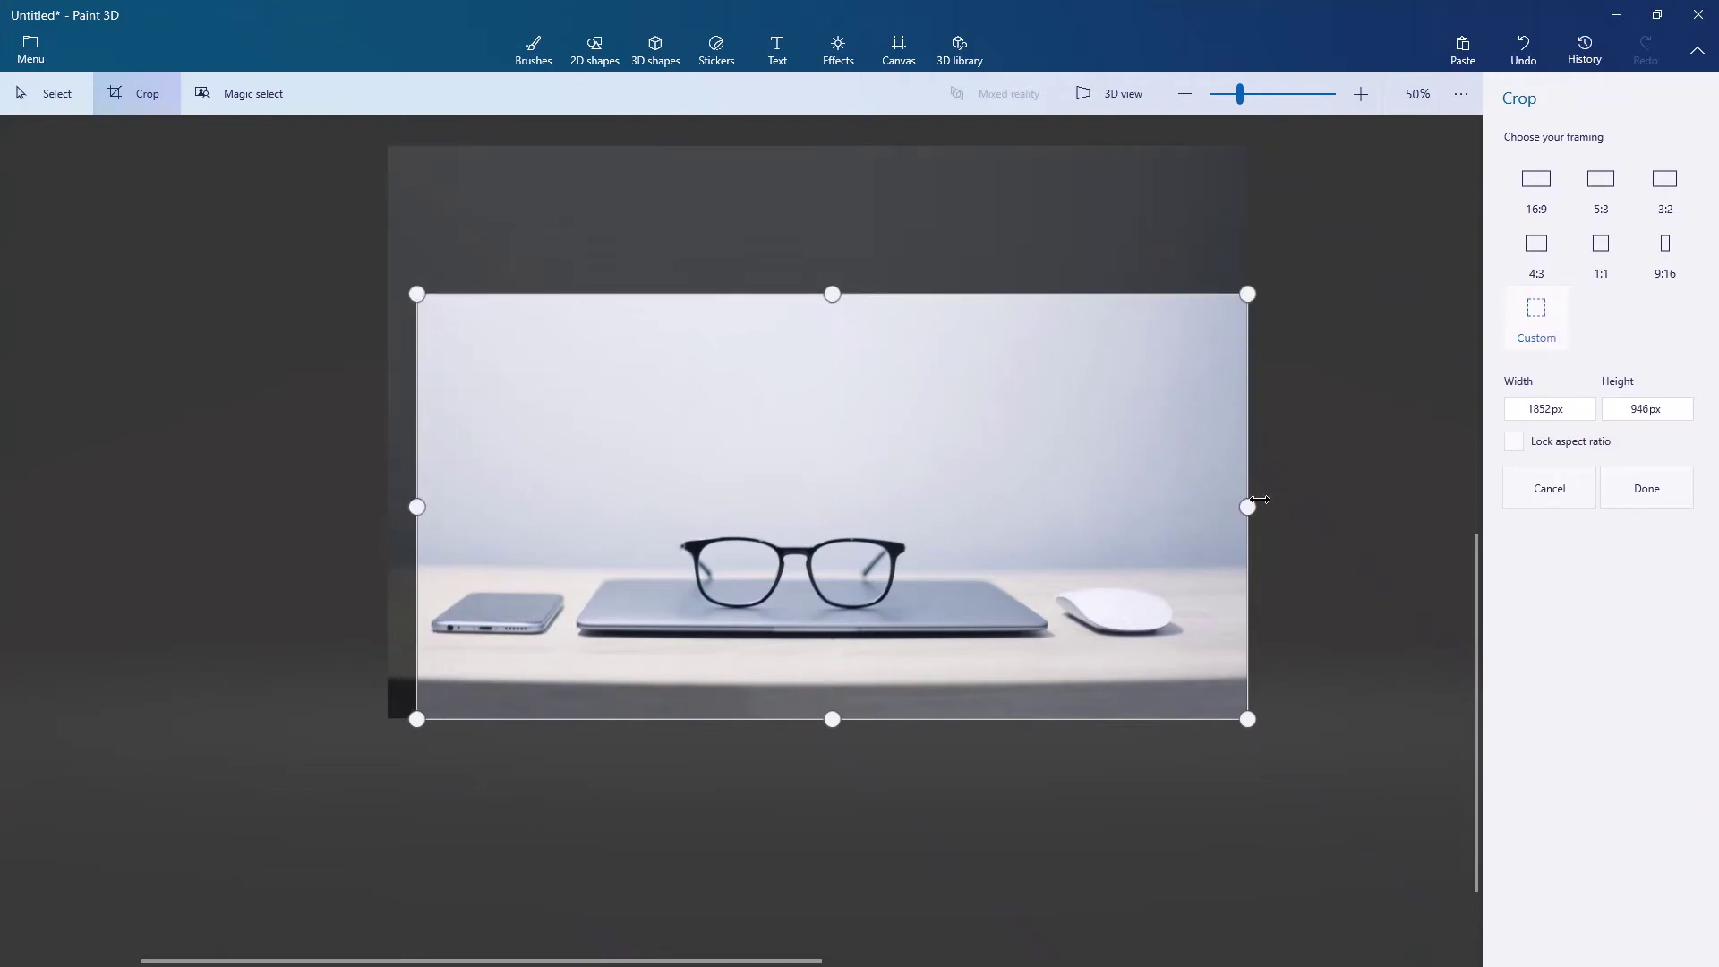
drag(1260, 501, 634, 506)
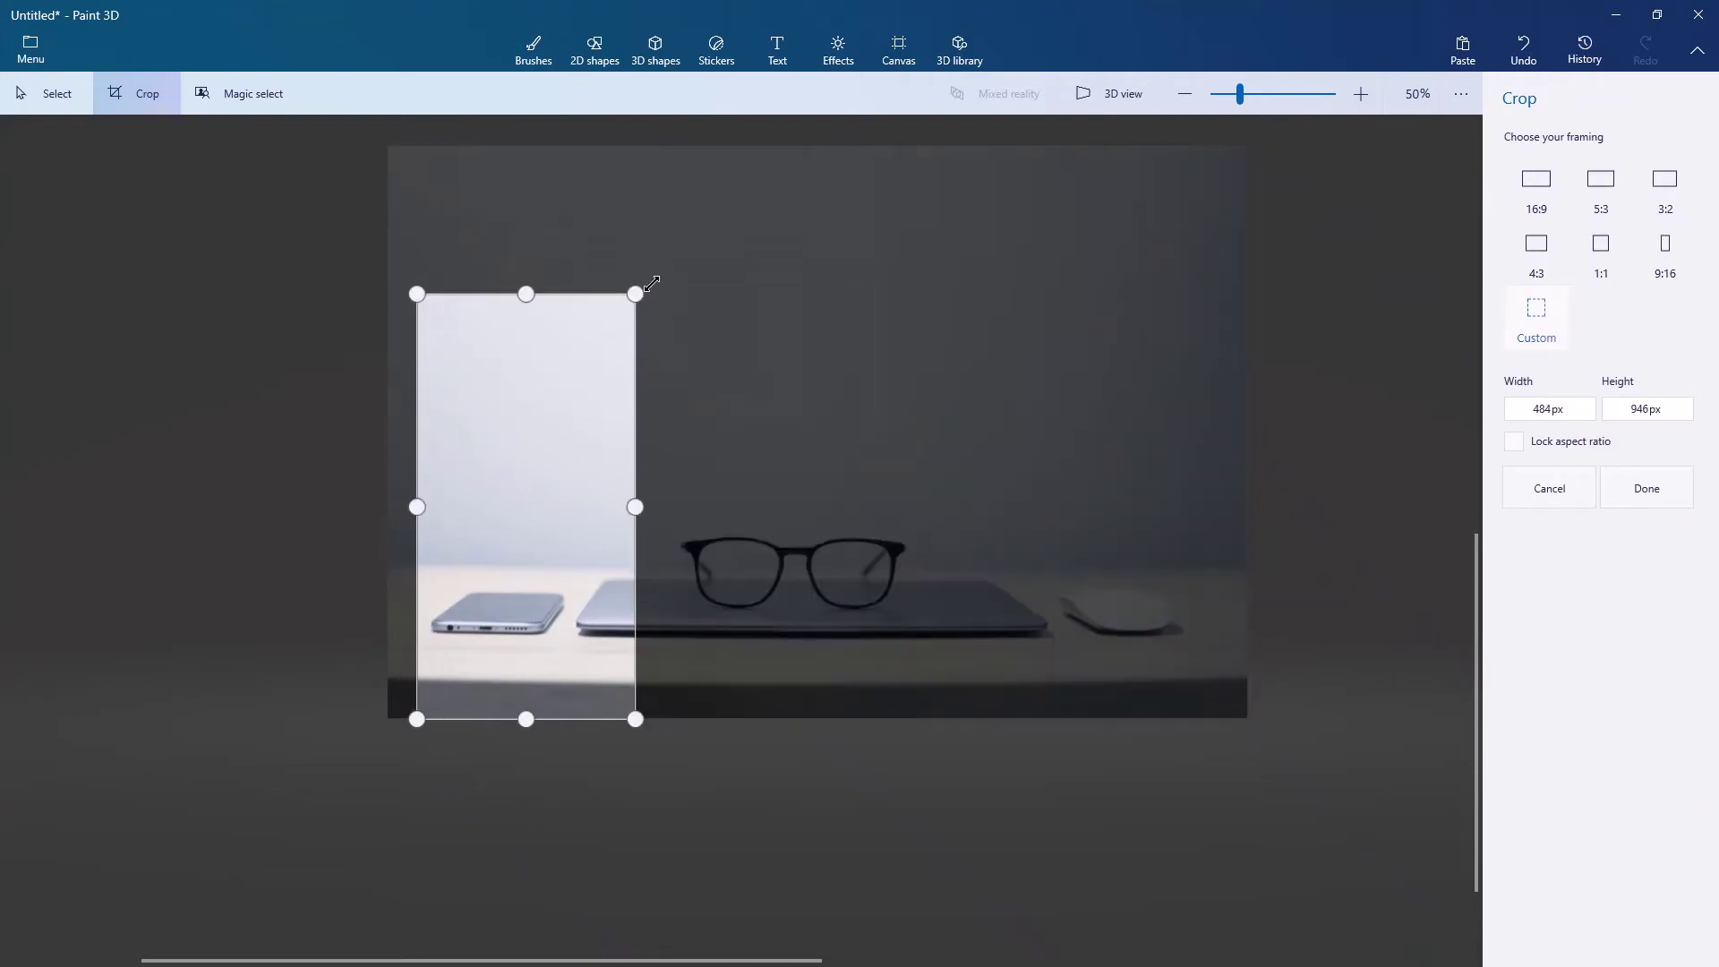
drag(636, 294, 571, 541)
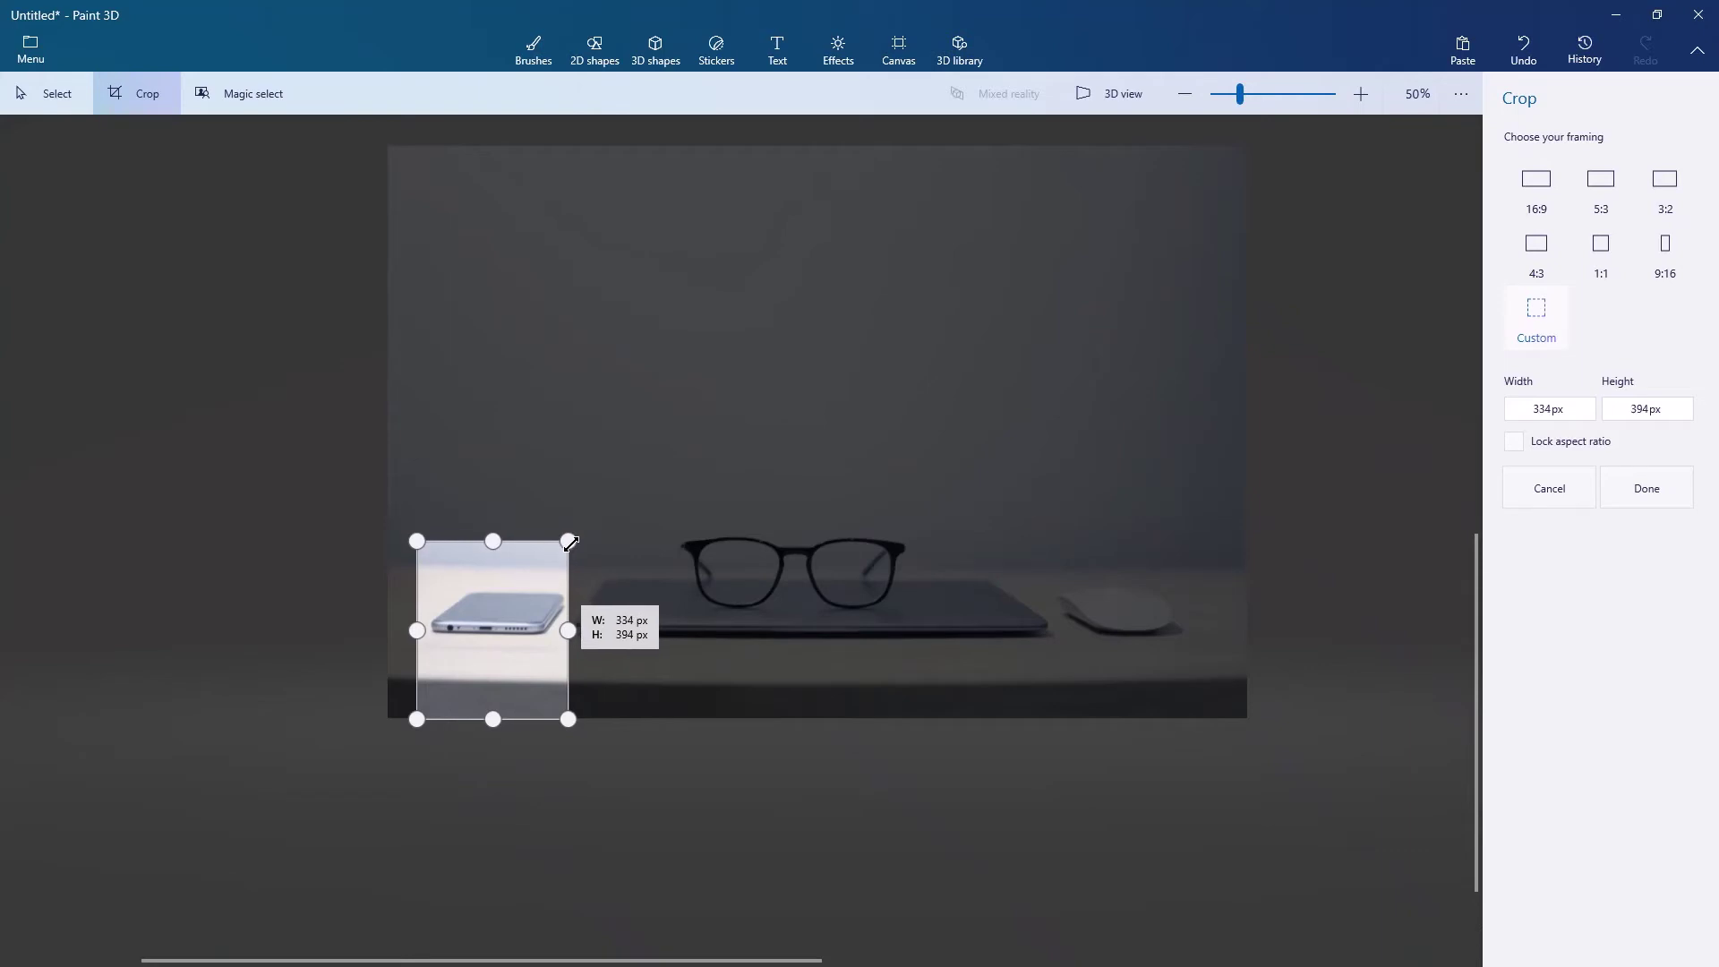
drag(493, 719, 497, 645)
drag(493, 537, 496, 578)
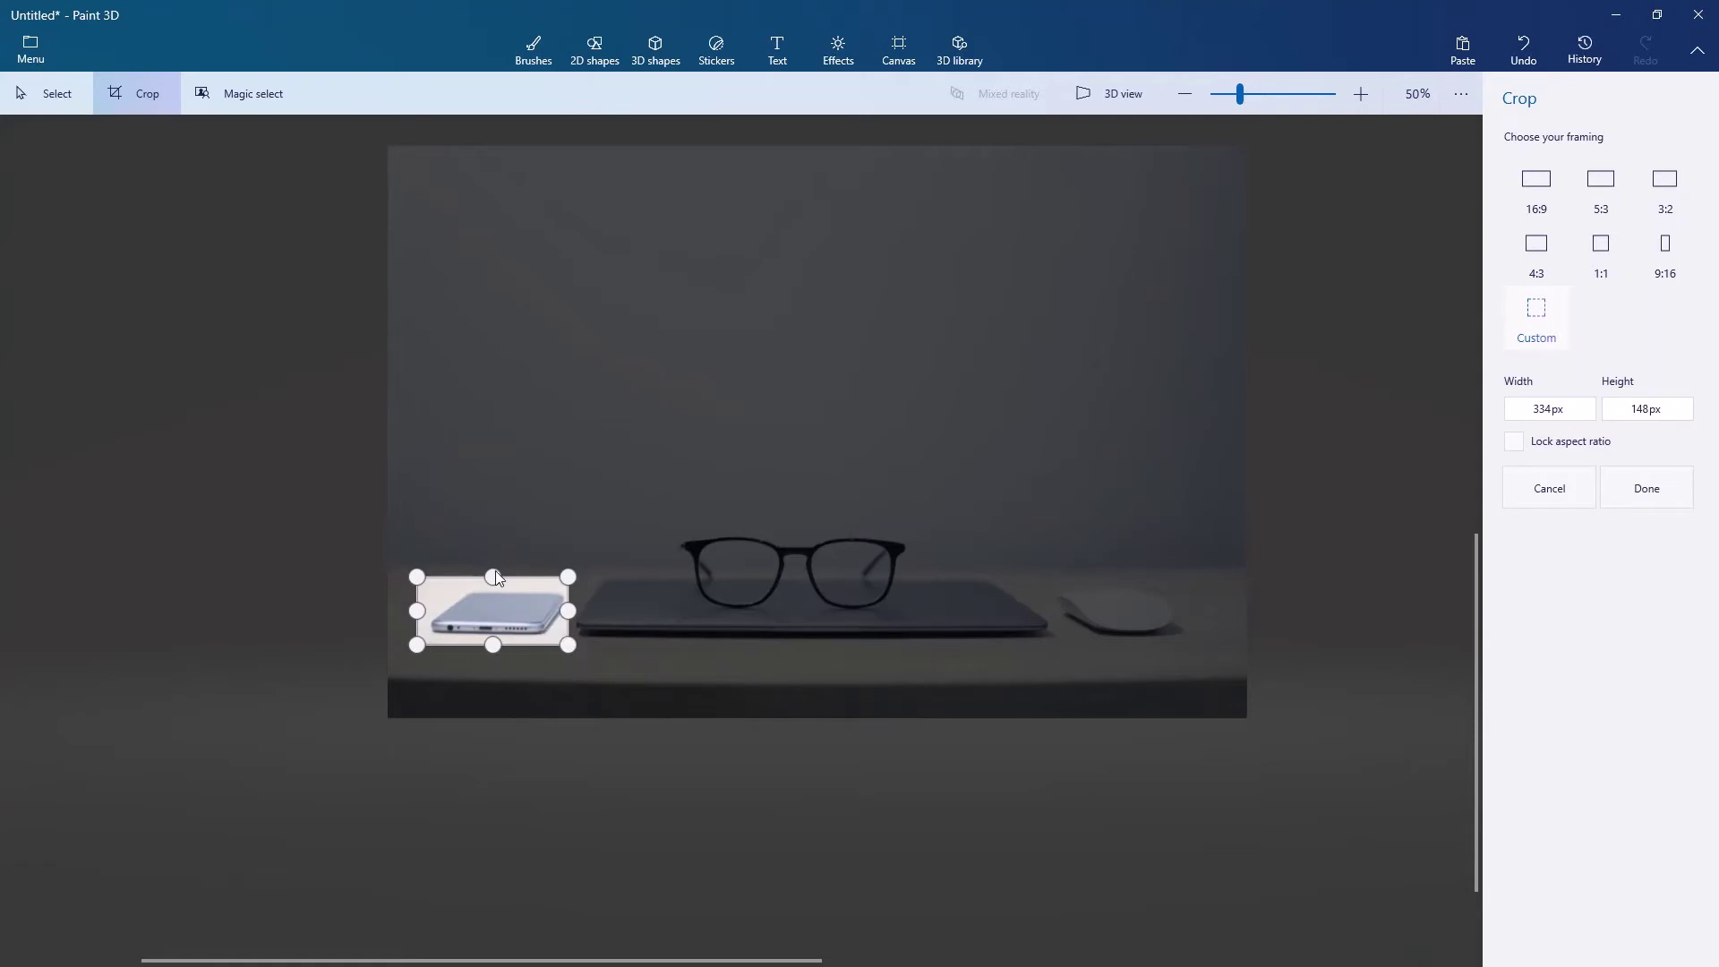
key(Return)
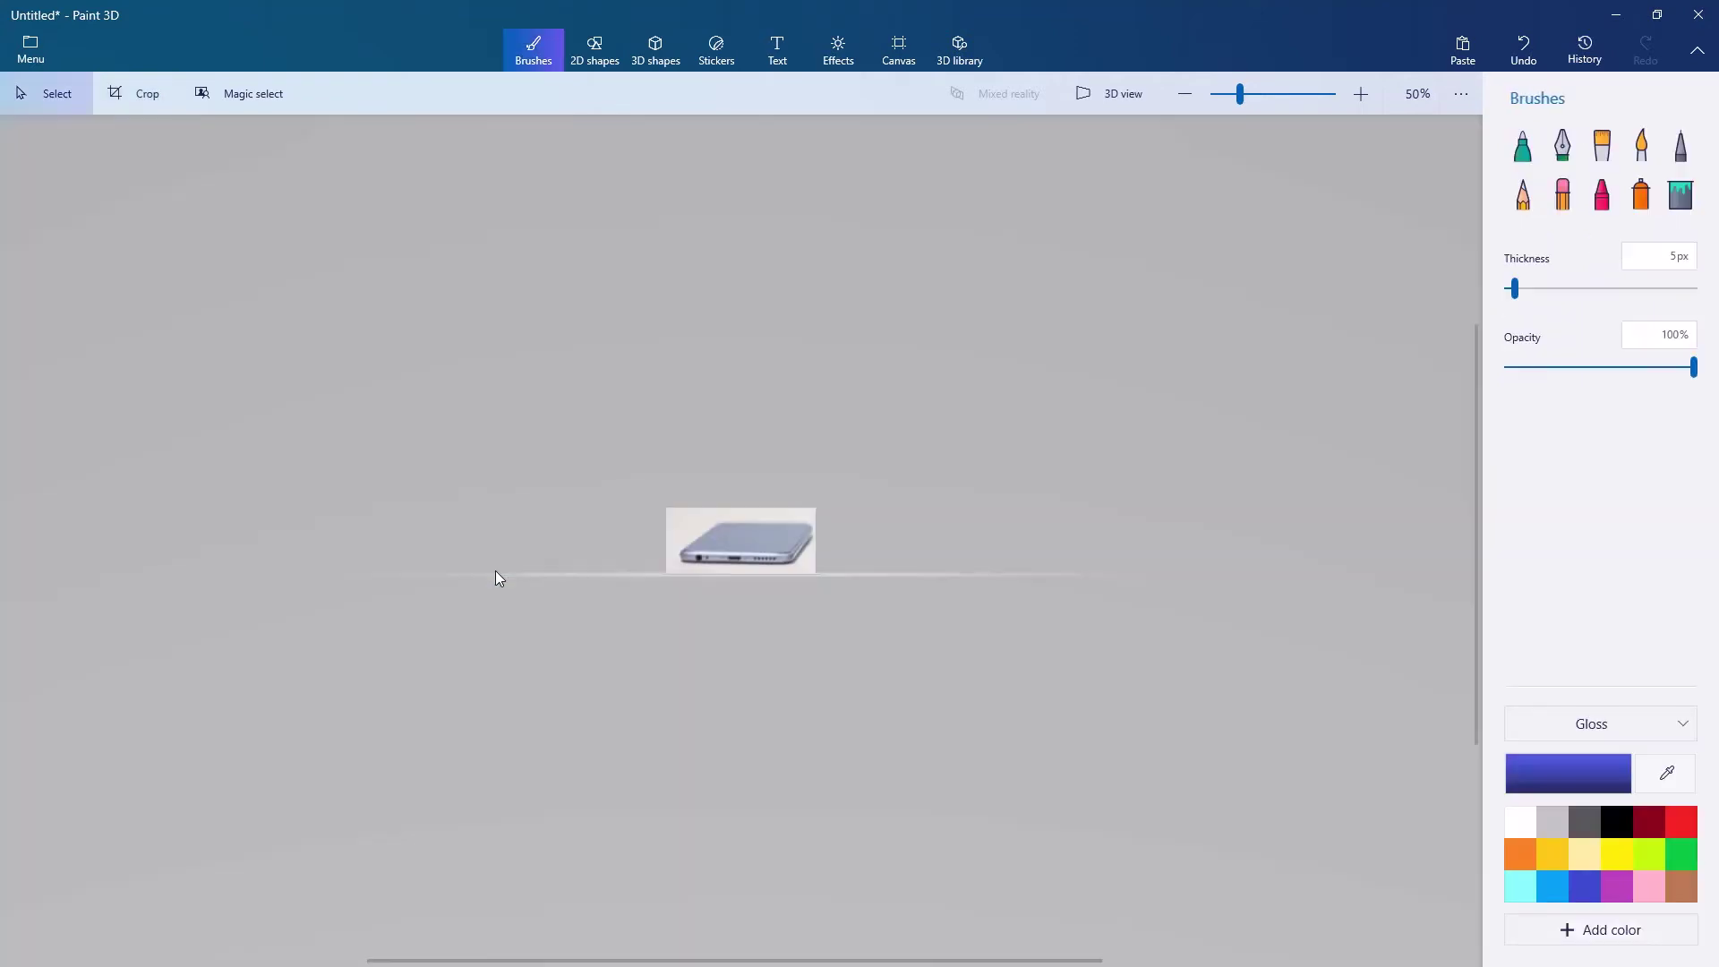
key(ctrl+a)
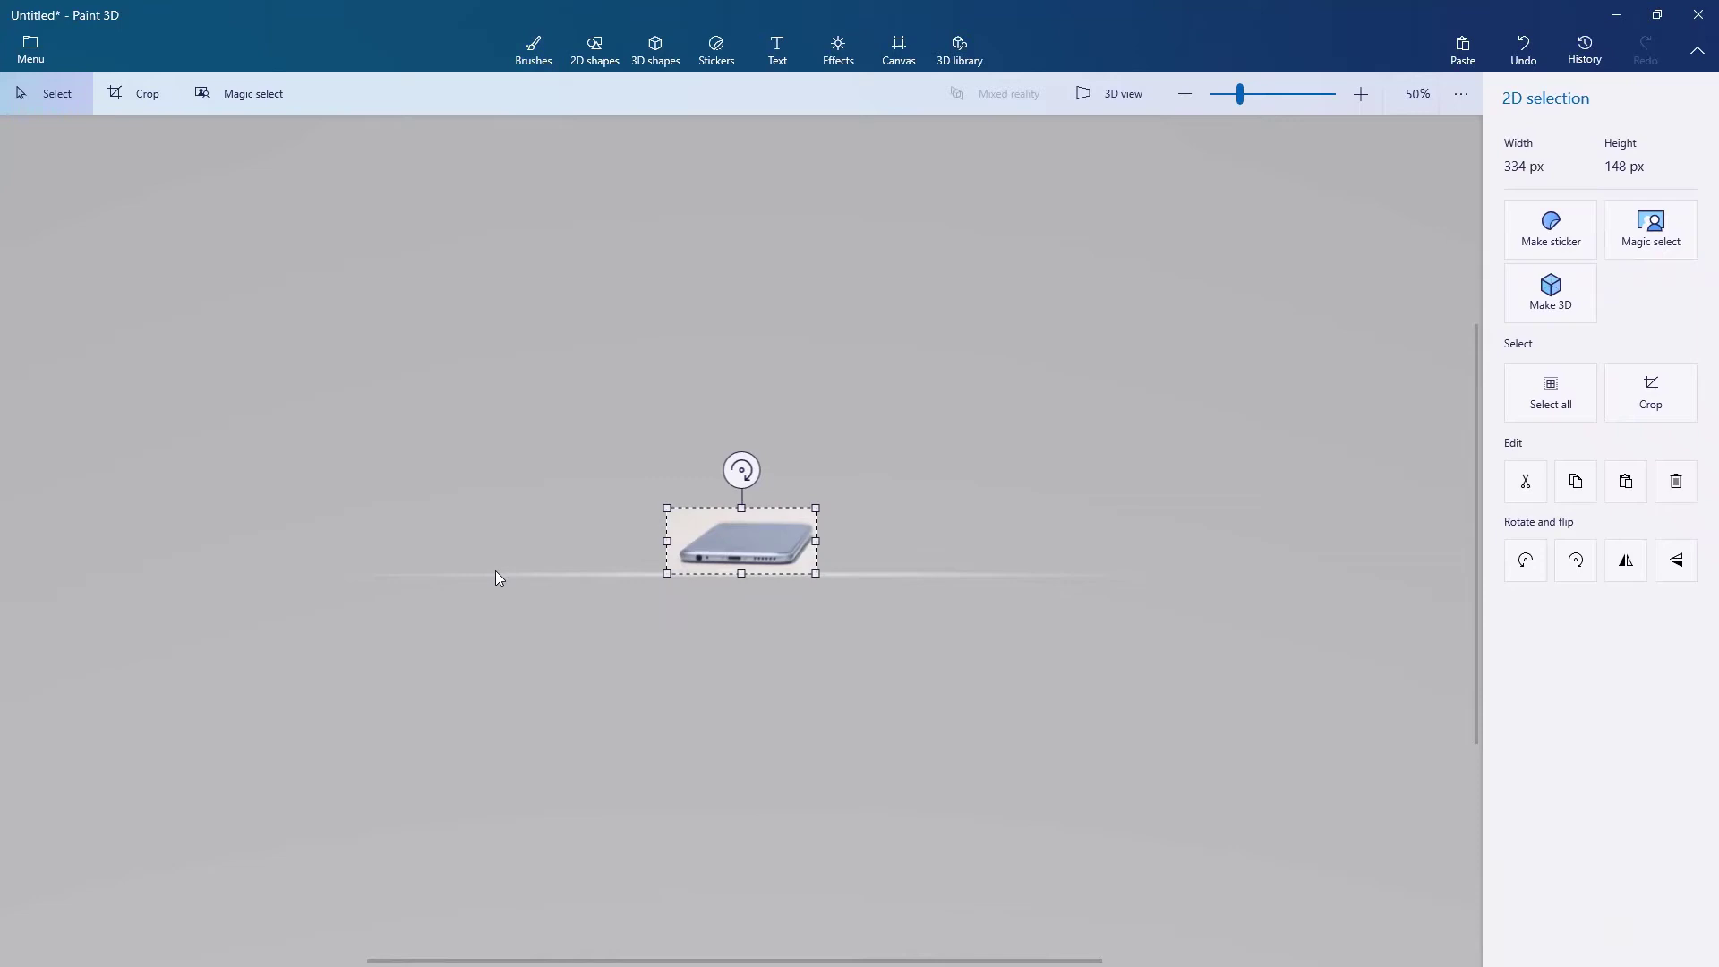
key(Escape)
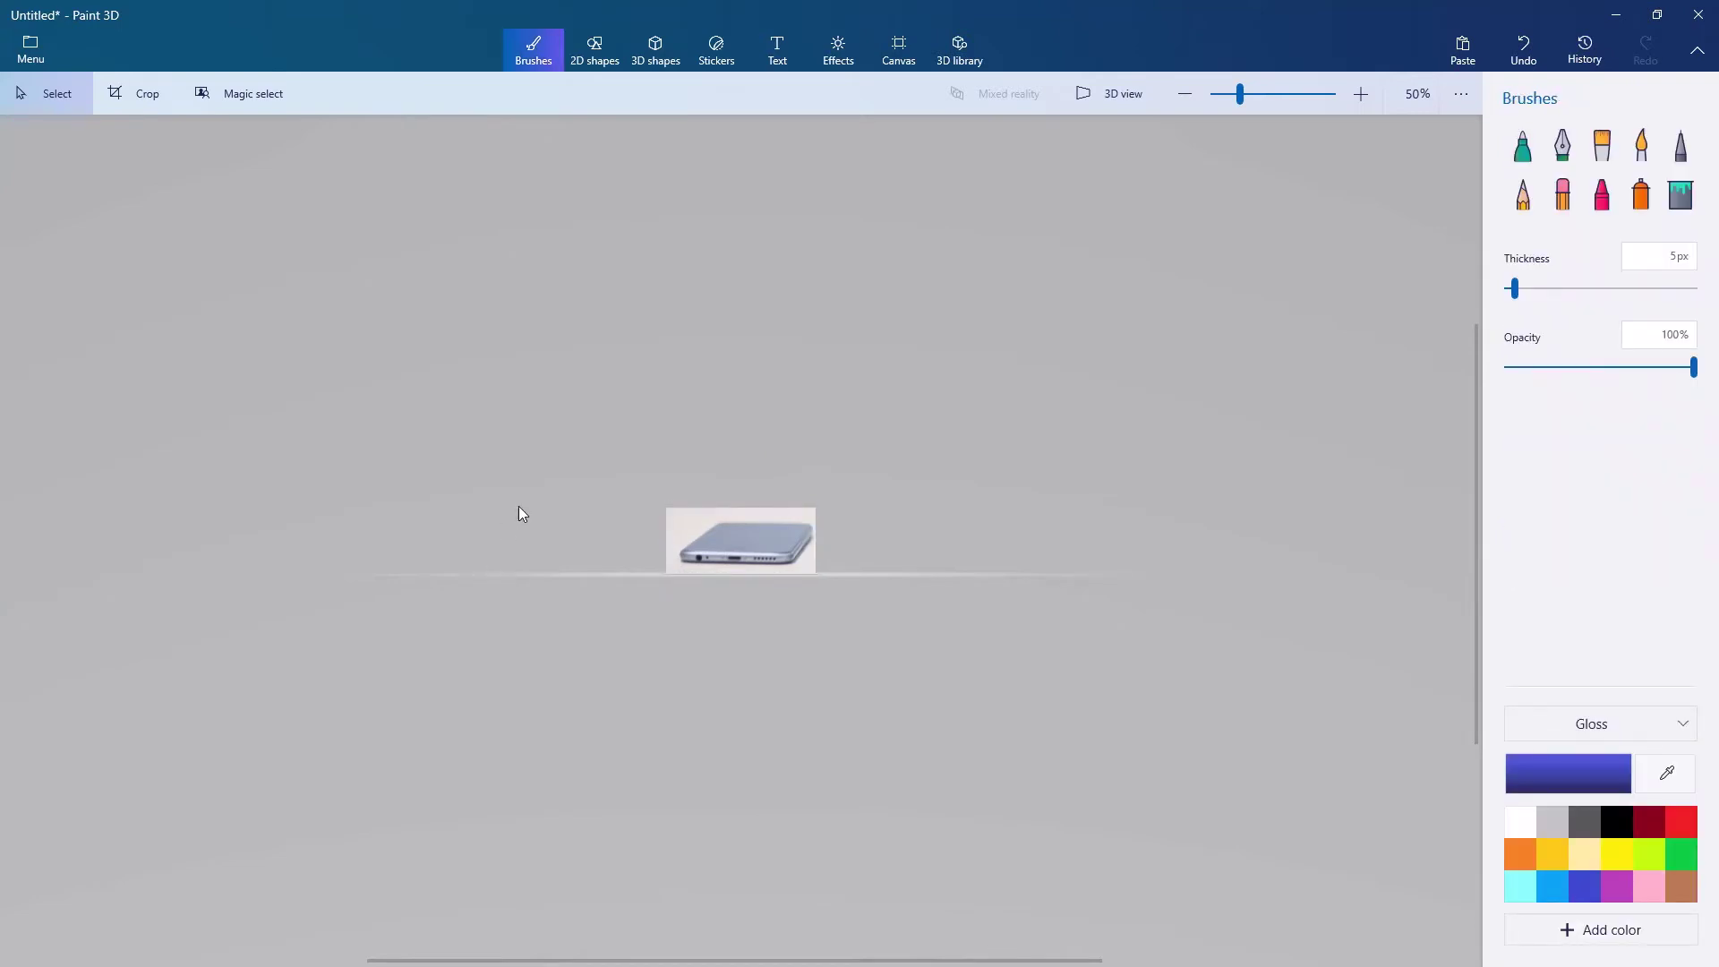
key(ctrl+z)
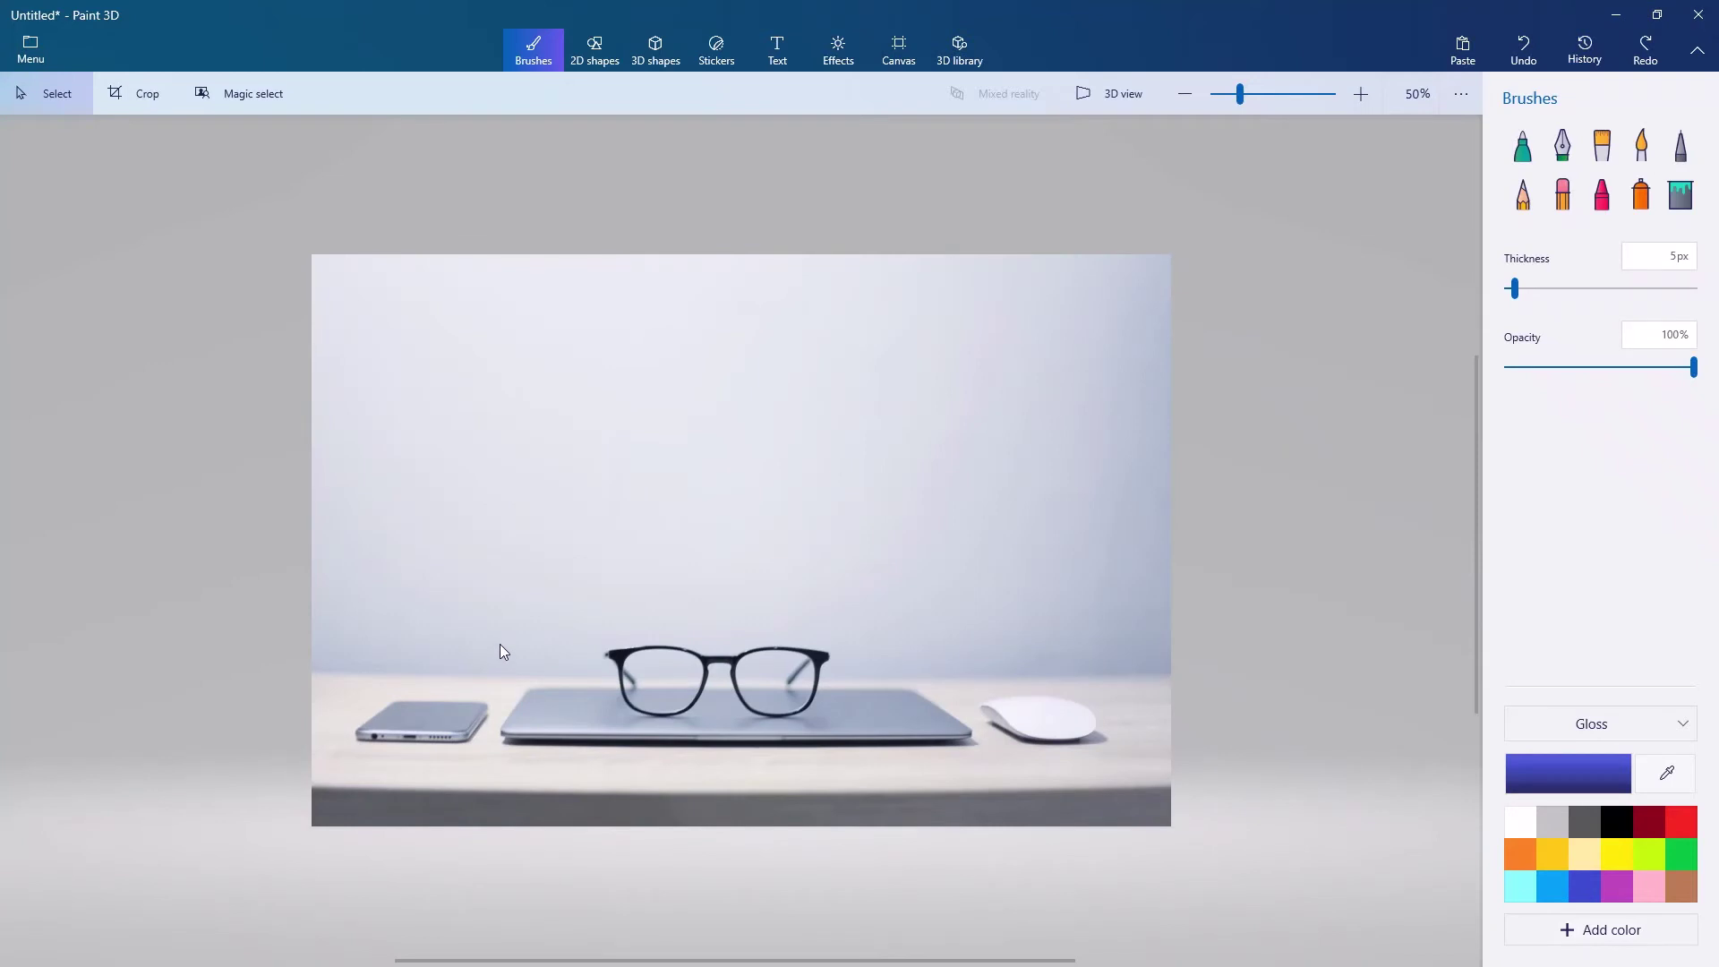
key(ctrl+v)
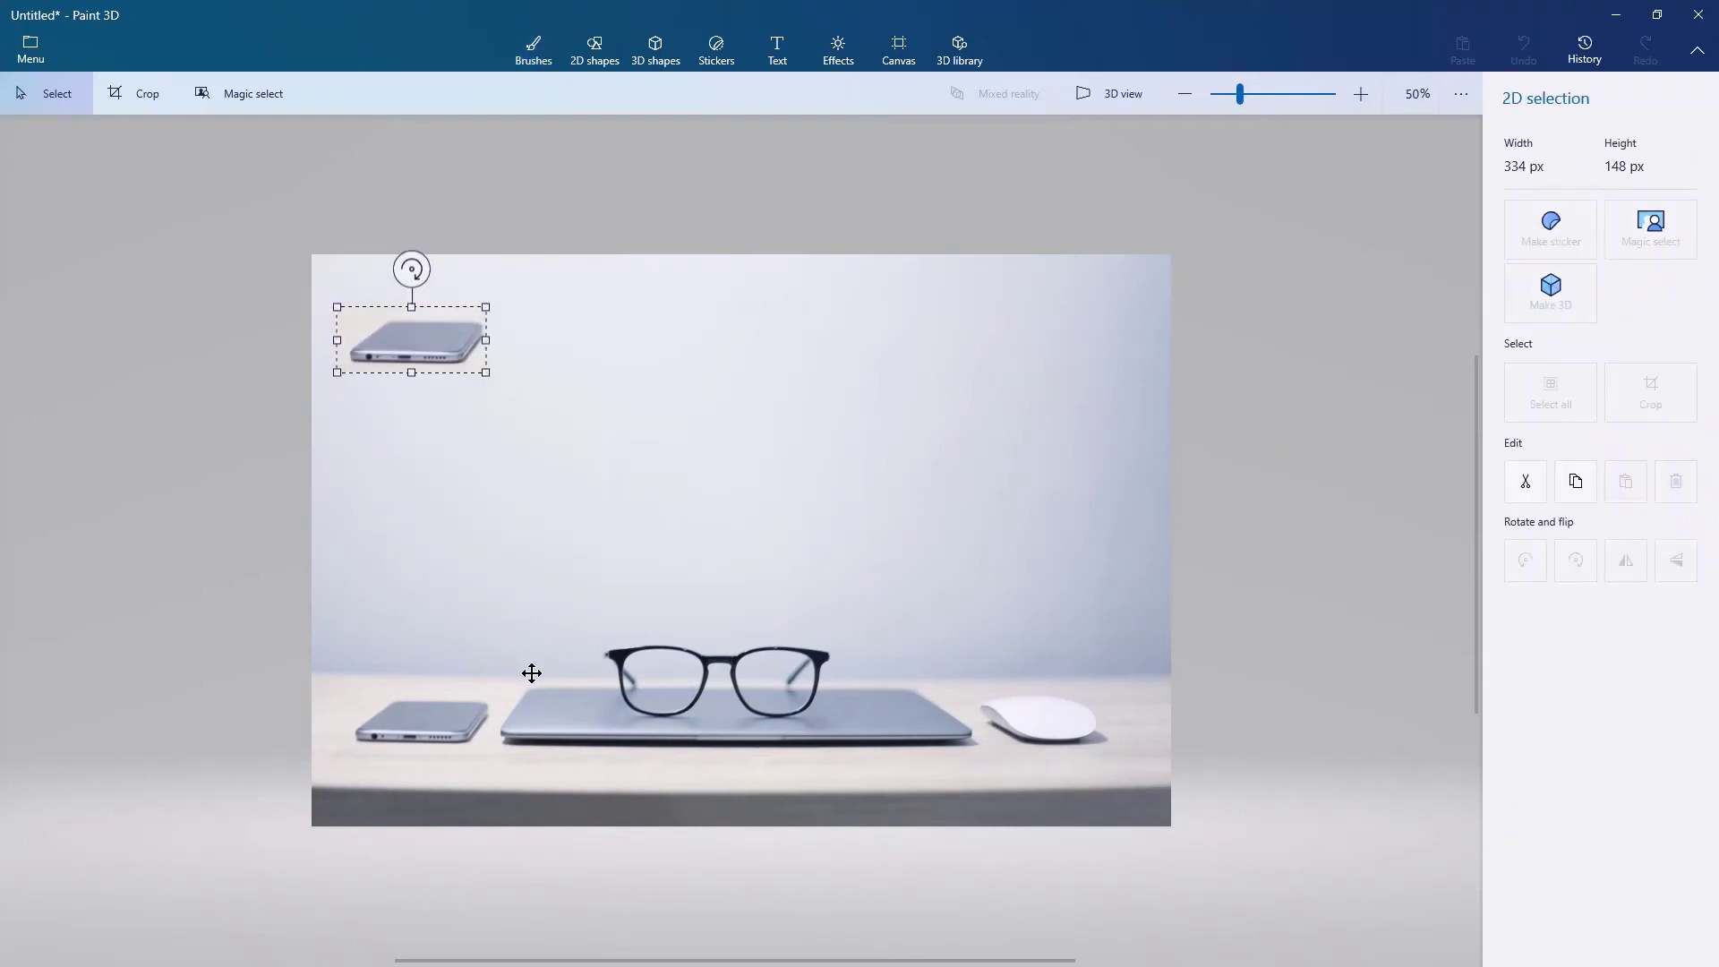
mouse_move(532, 672)
mouse_down()
mouse_move(562, 762)
mouse_move(609, 748)
mouse_move(562, 756)
mouse_up()
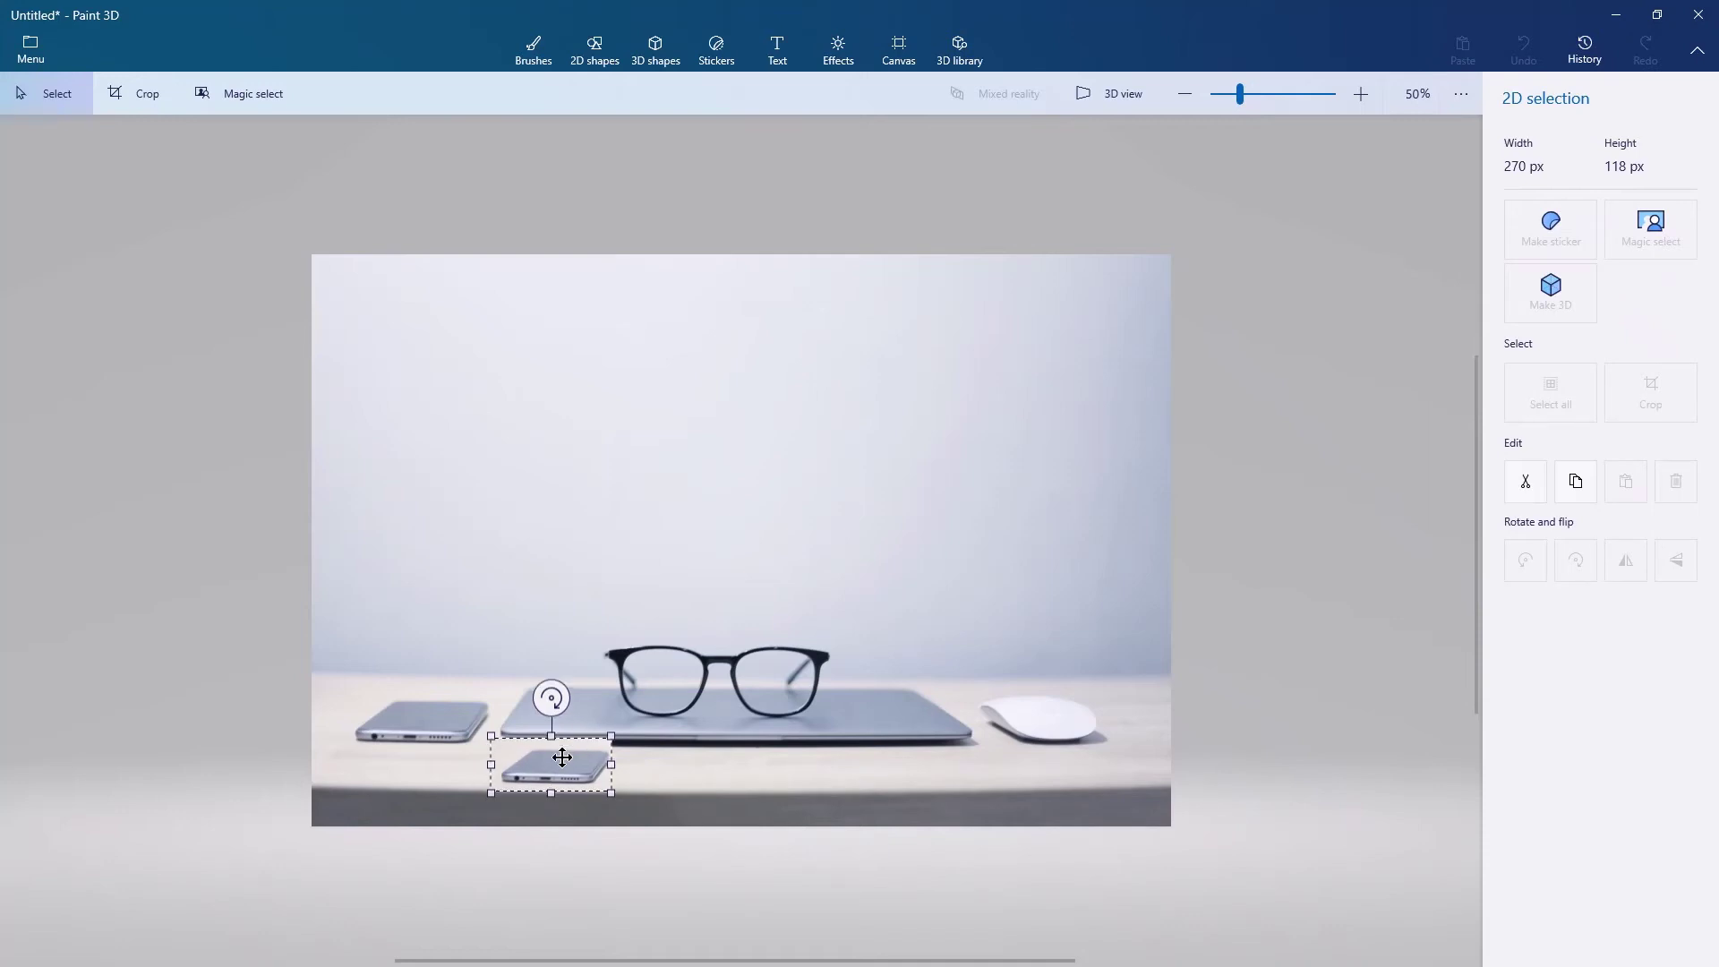
key(ctrl+w)
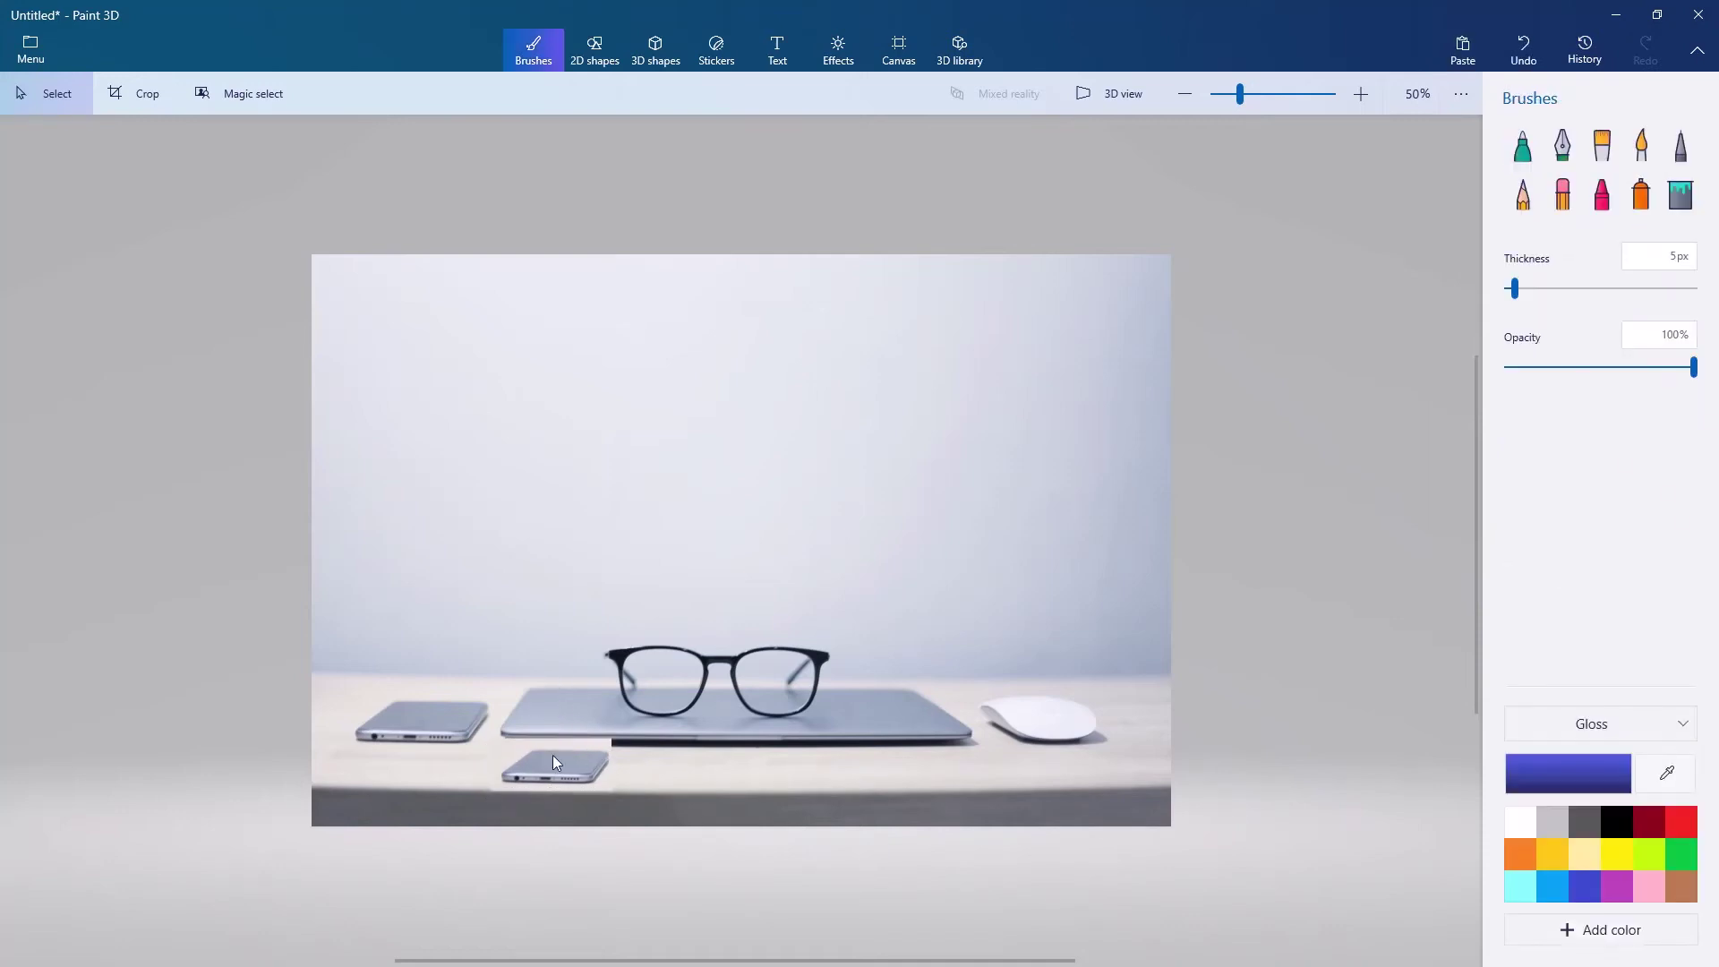
key(ctrl+z)
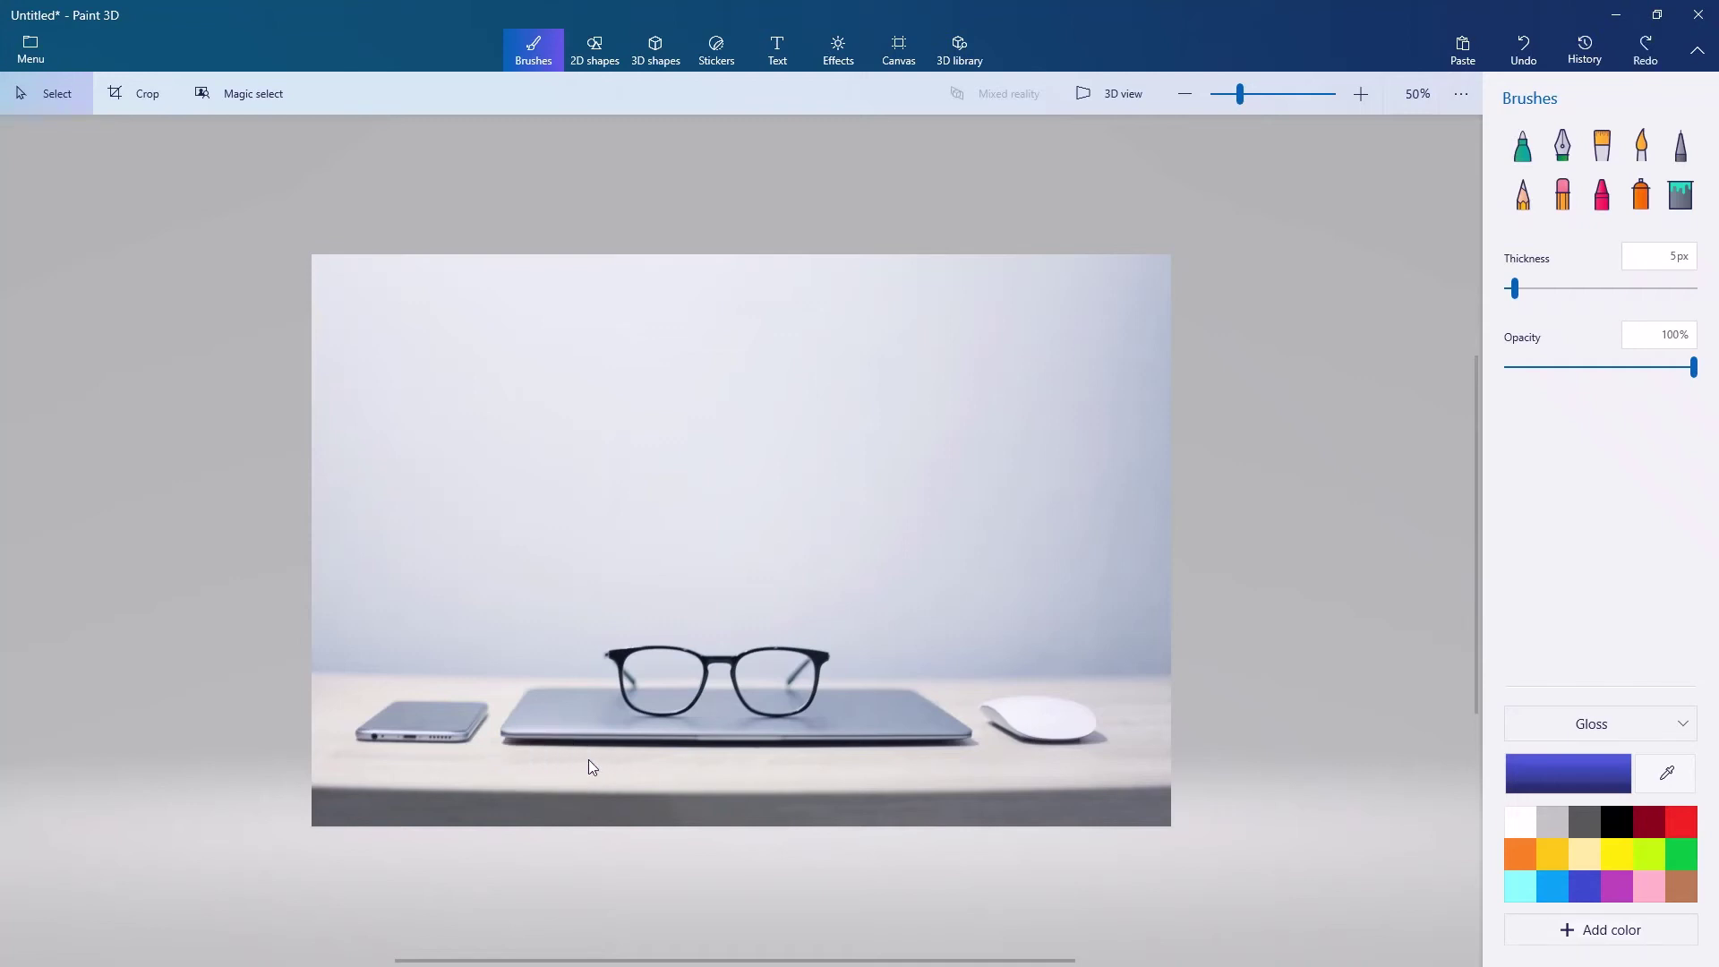
- Tighten the Magic select box around the left-hand phone and move on to refinement
click(242, 98)
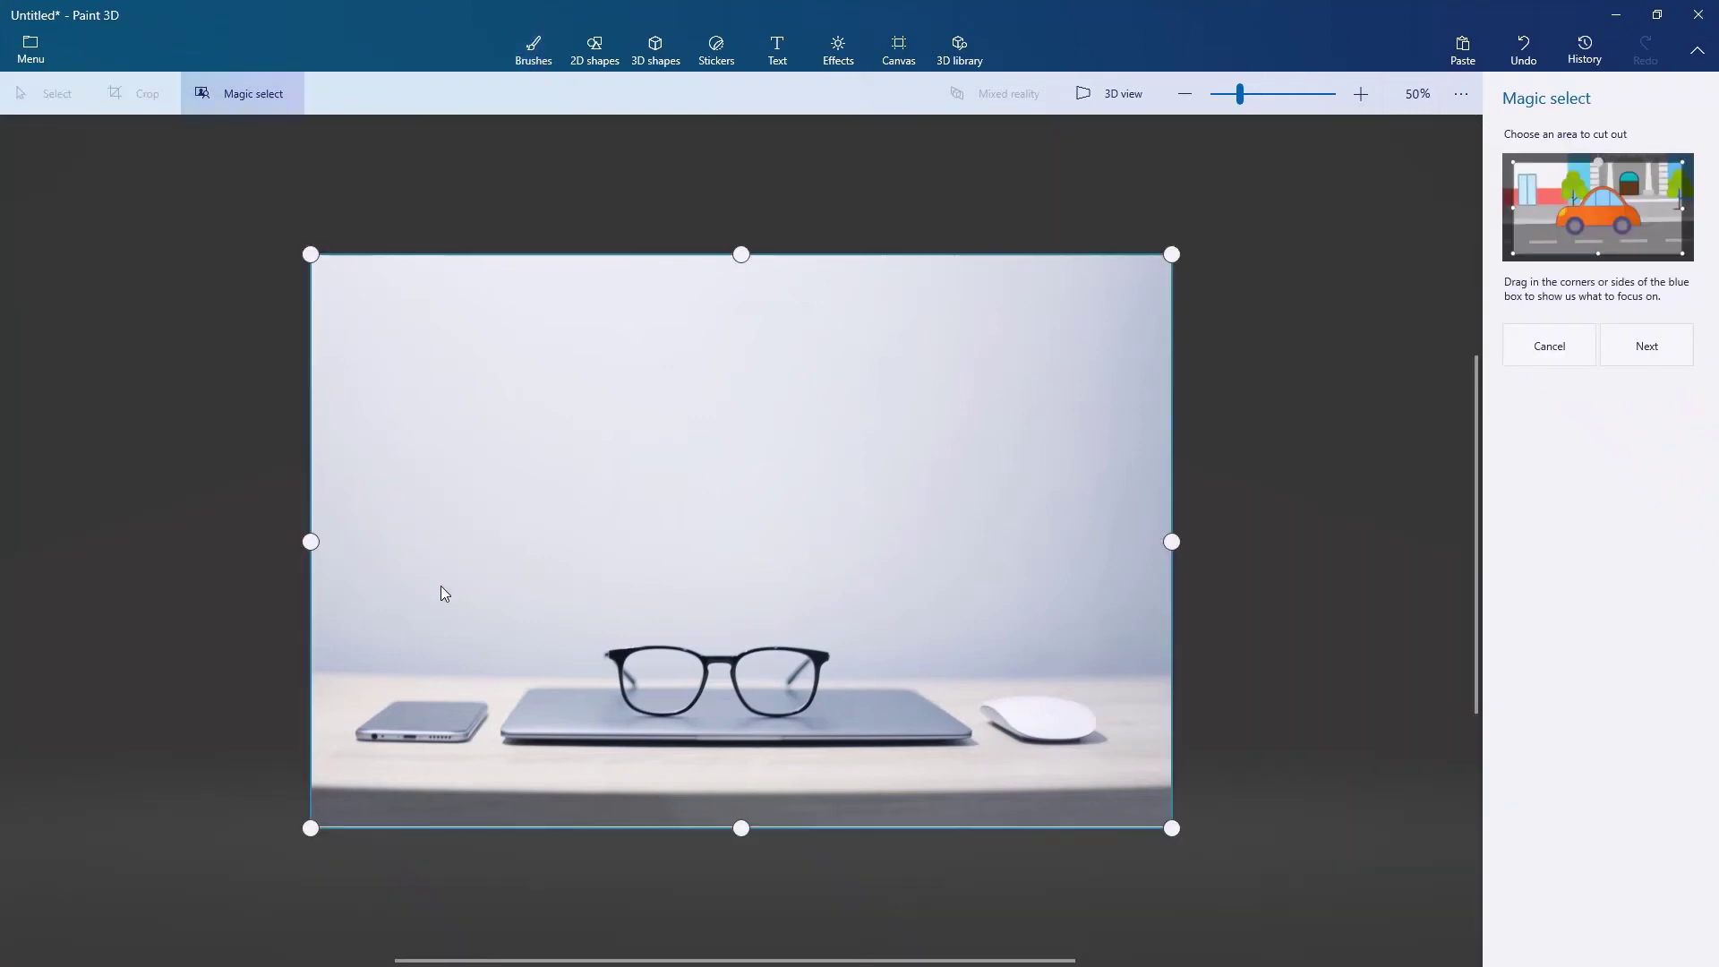
mouse_move(1171, 253)
mouse_down()
mouse_move(695, 492)
mouse_move(513, 640)
mouse_up()
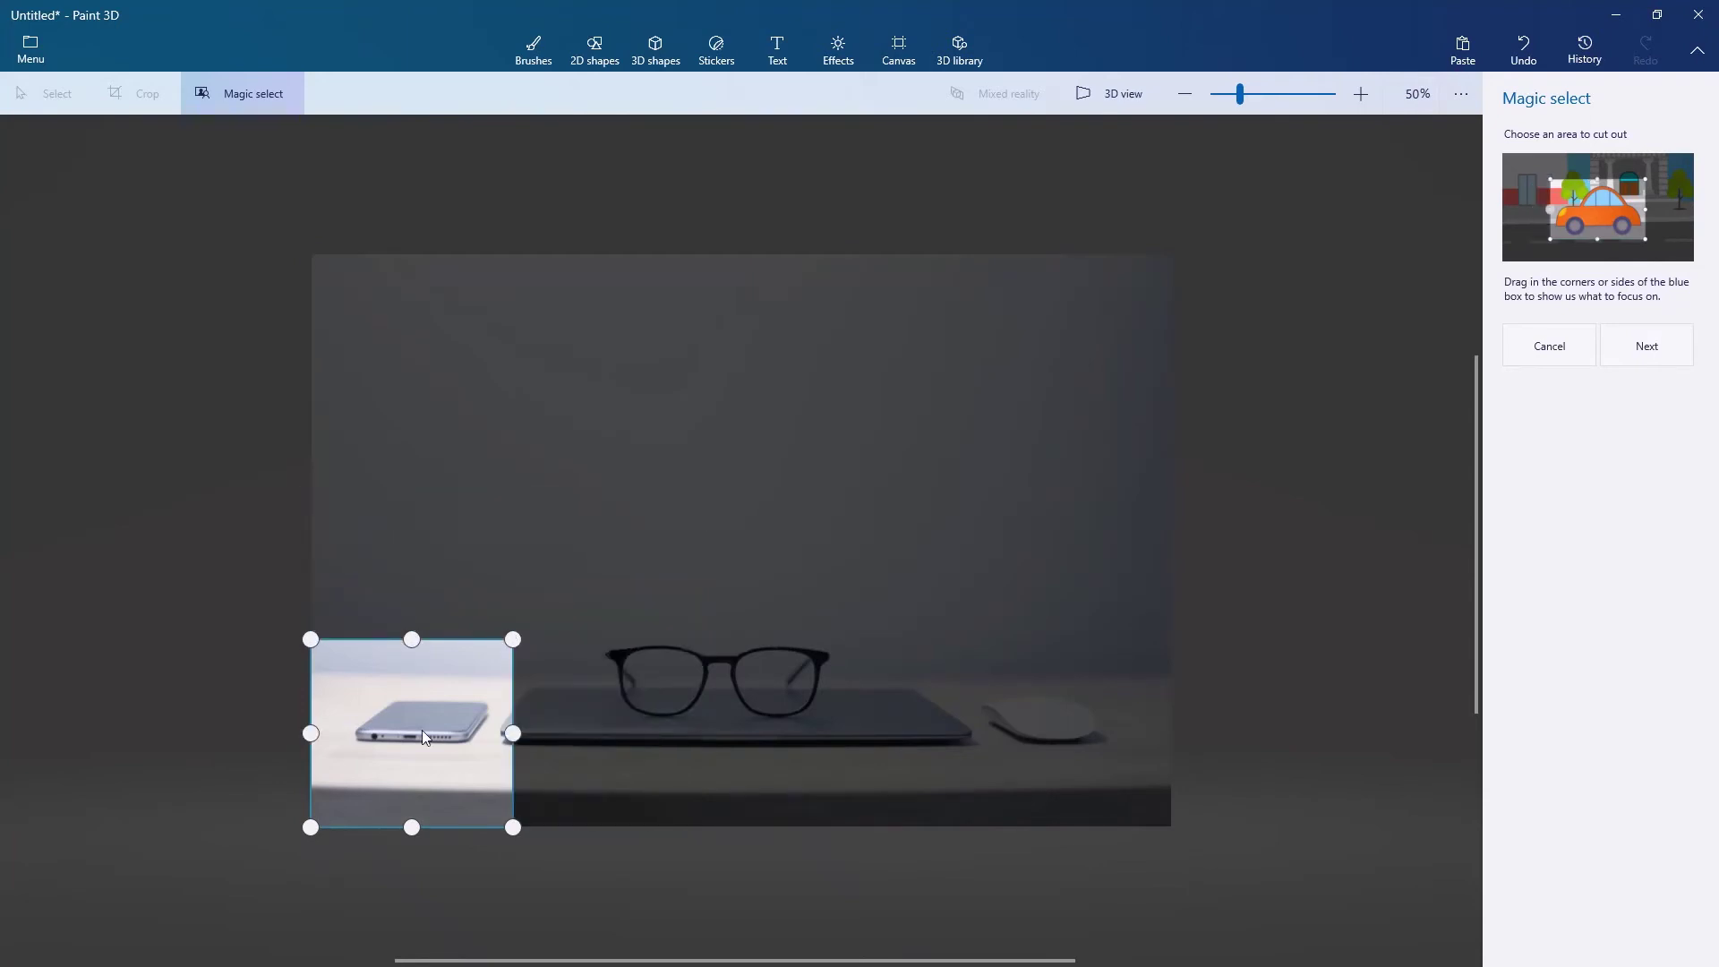
drag(310, 639, 344, 663)
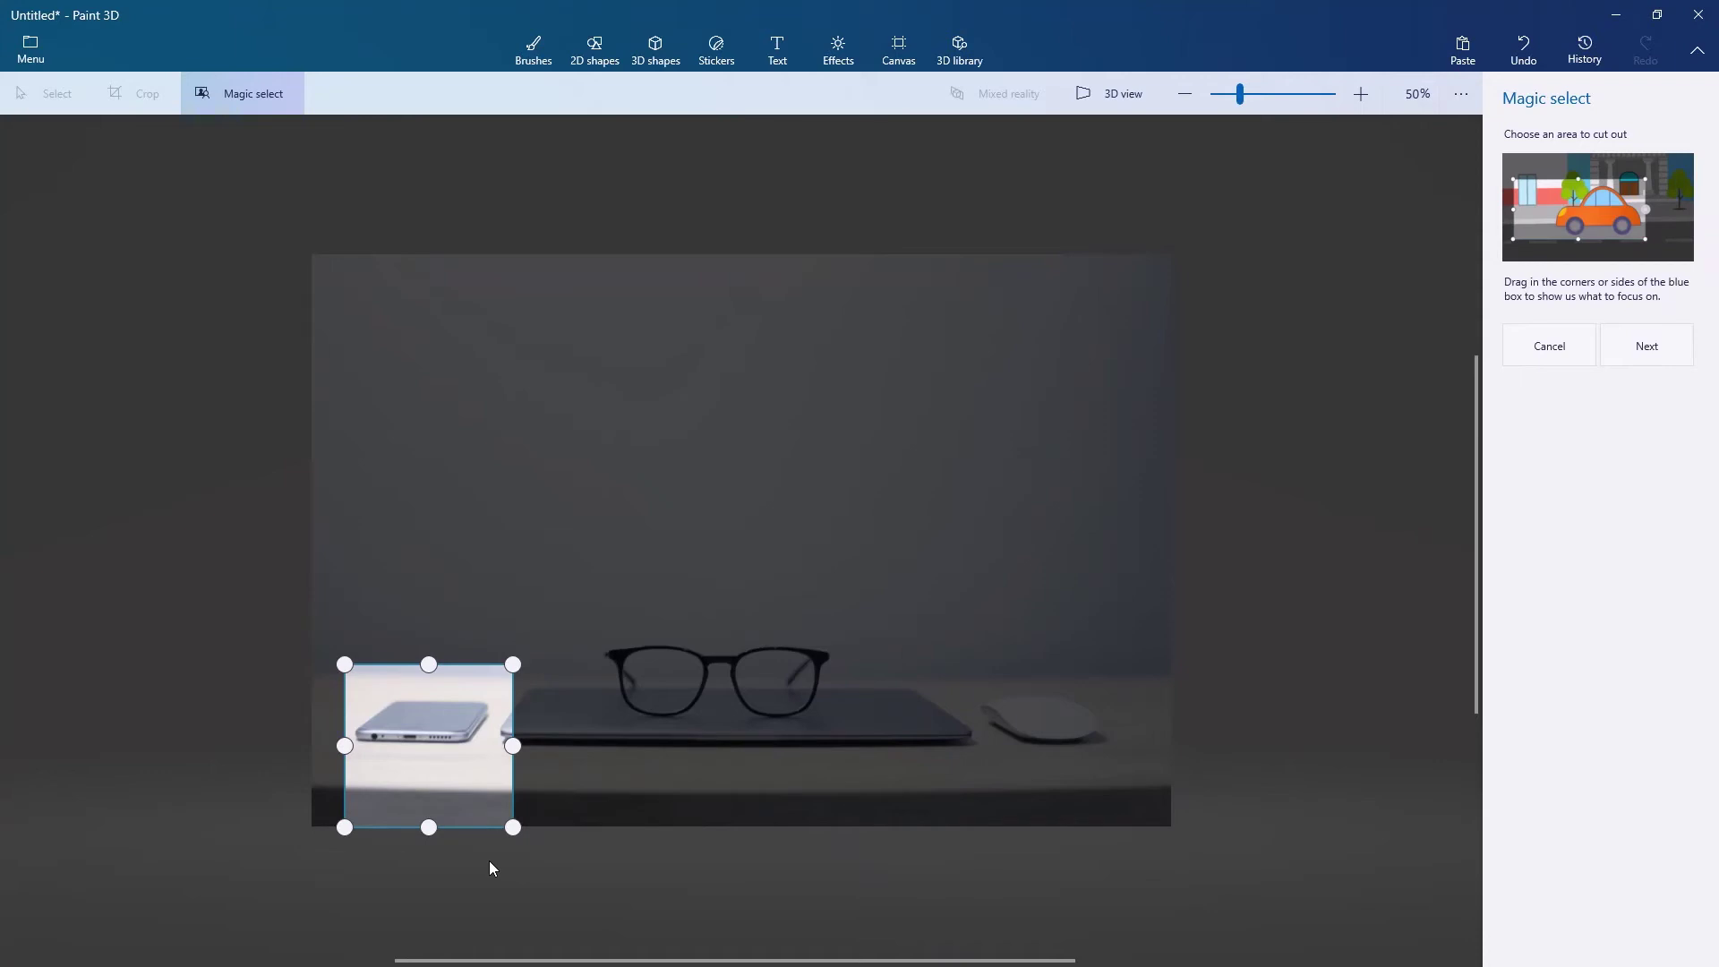
drag(512, 827, 494, 754)
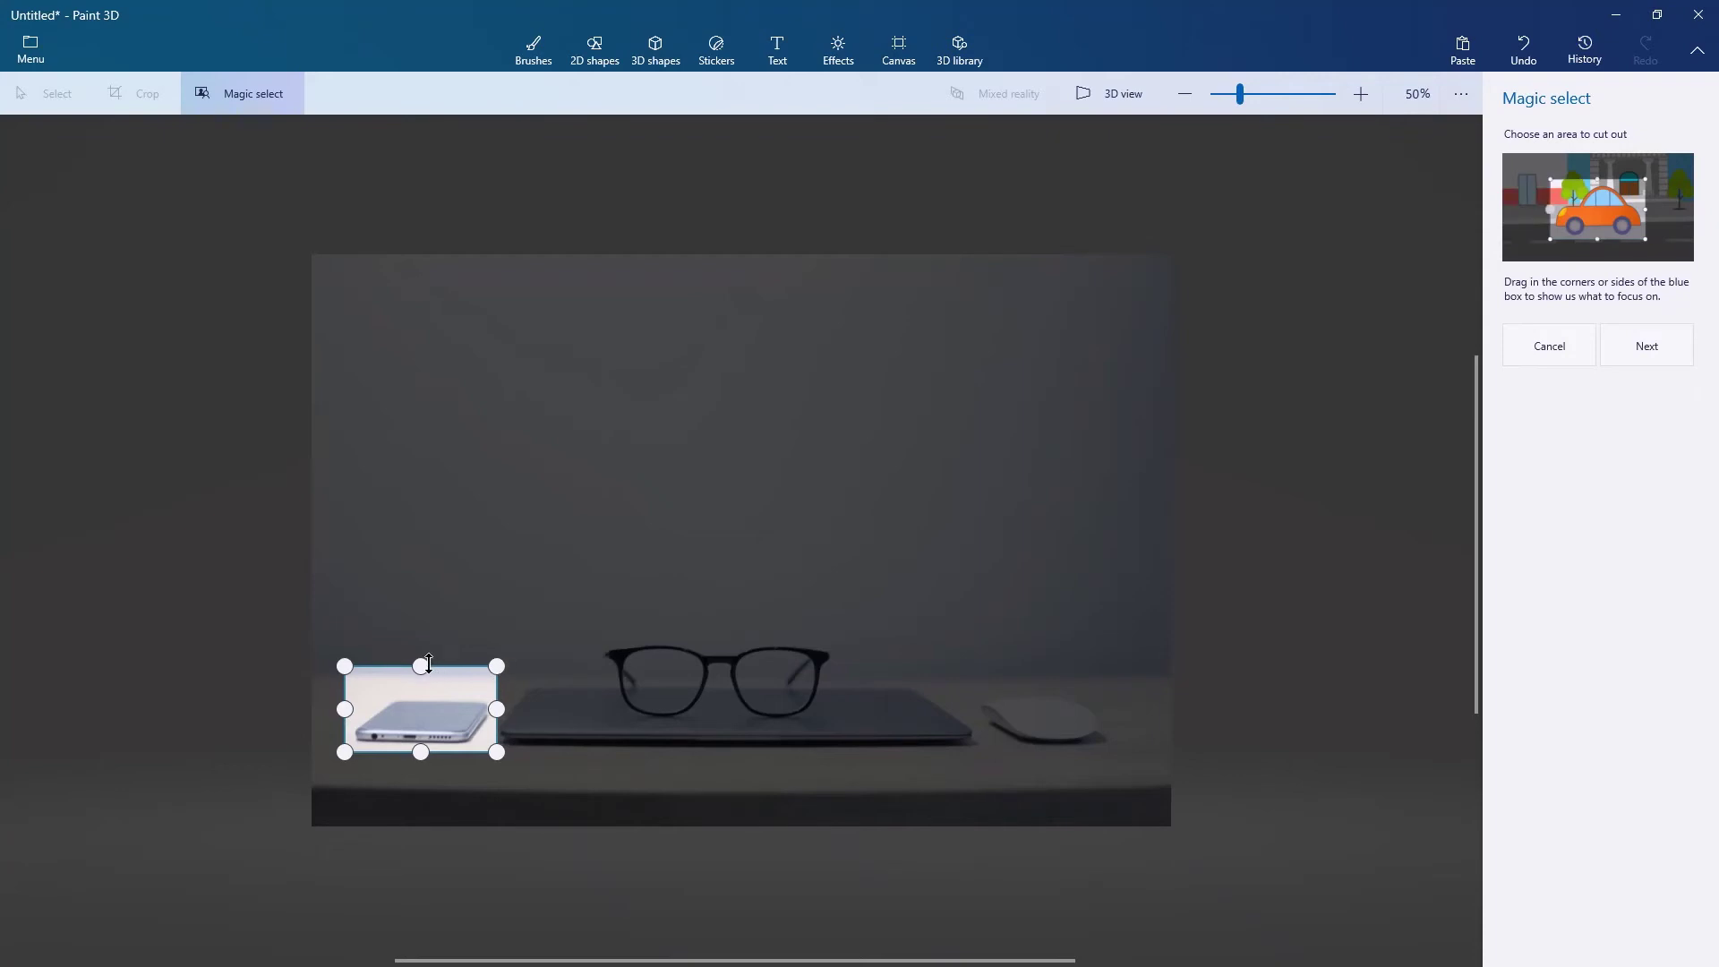
drag(428, 663, 430, 678)
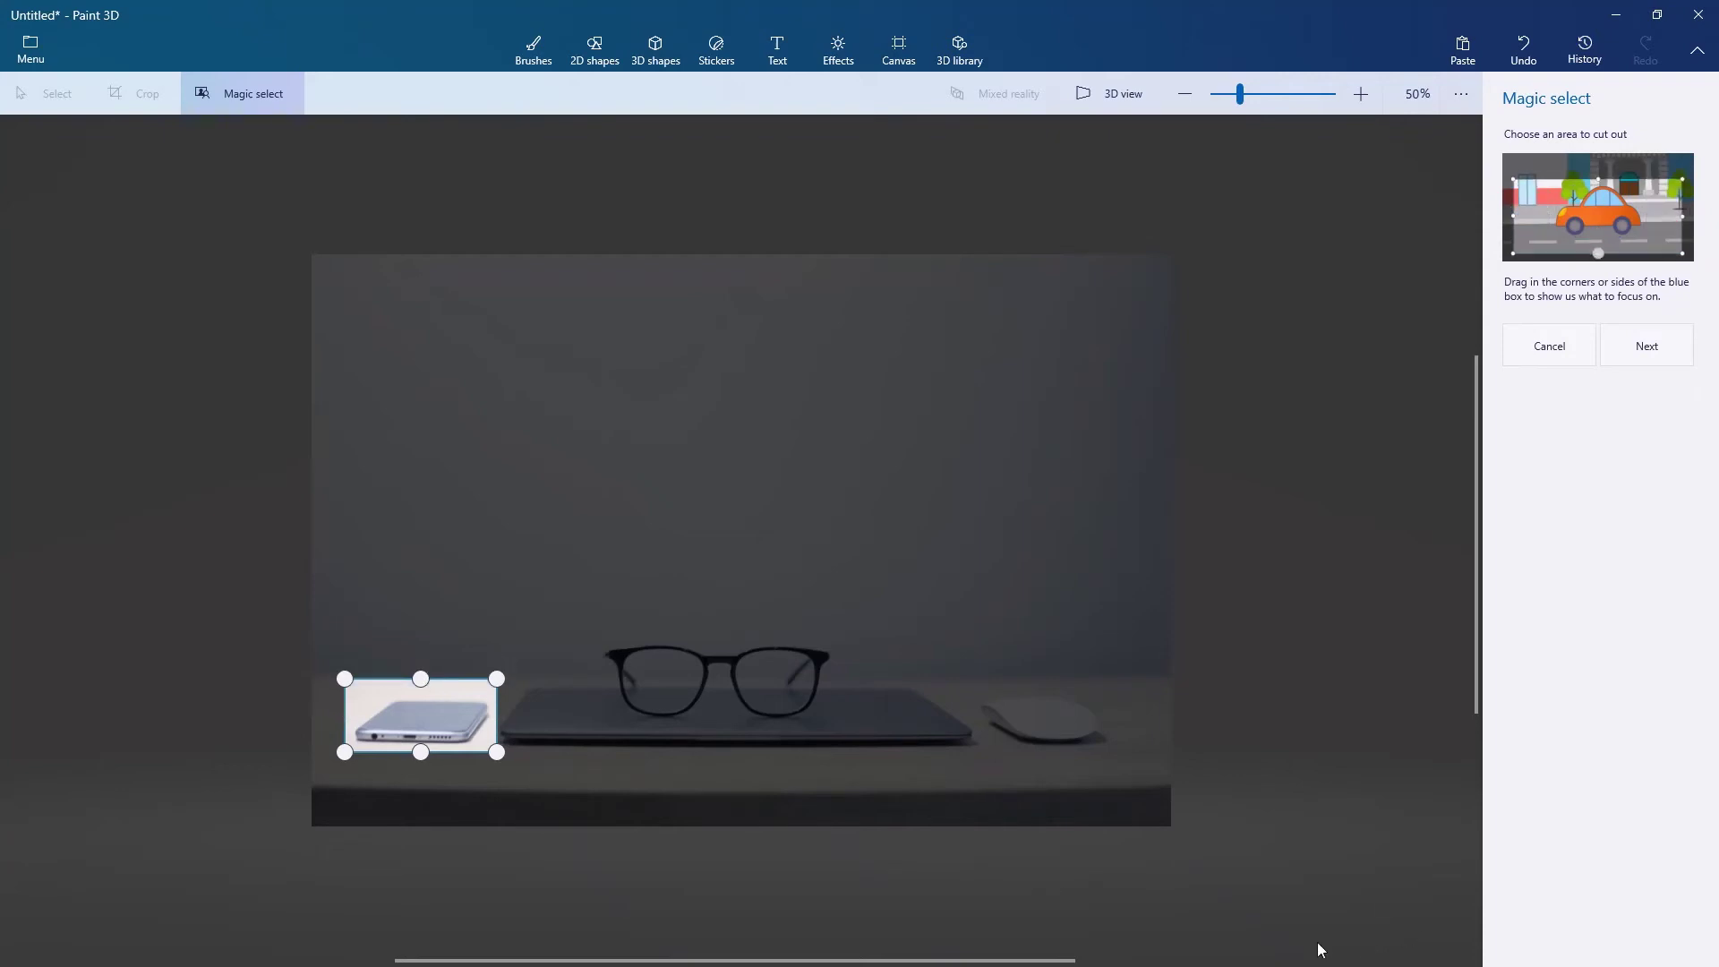
click(1661, 361)
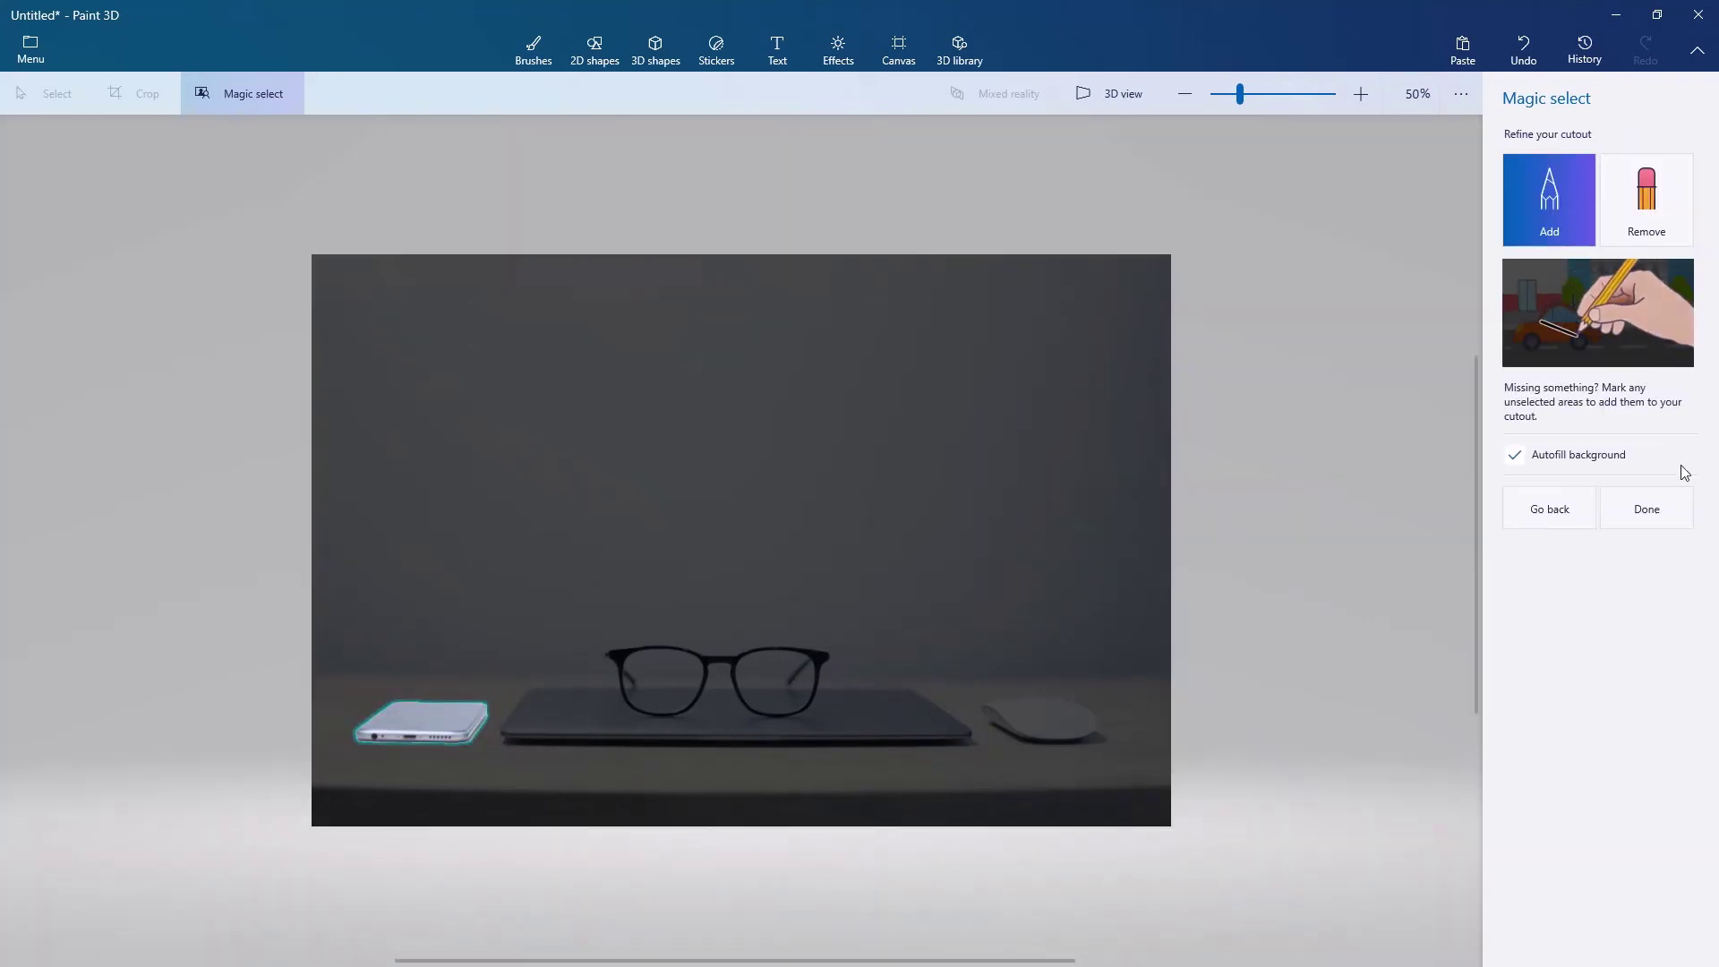
- Finish the phone cutout and drag it down to the table's front edge
click(1647, 508)
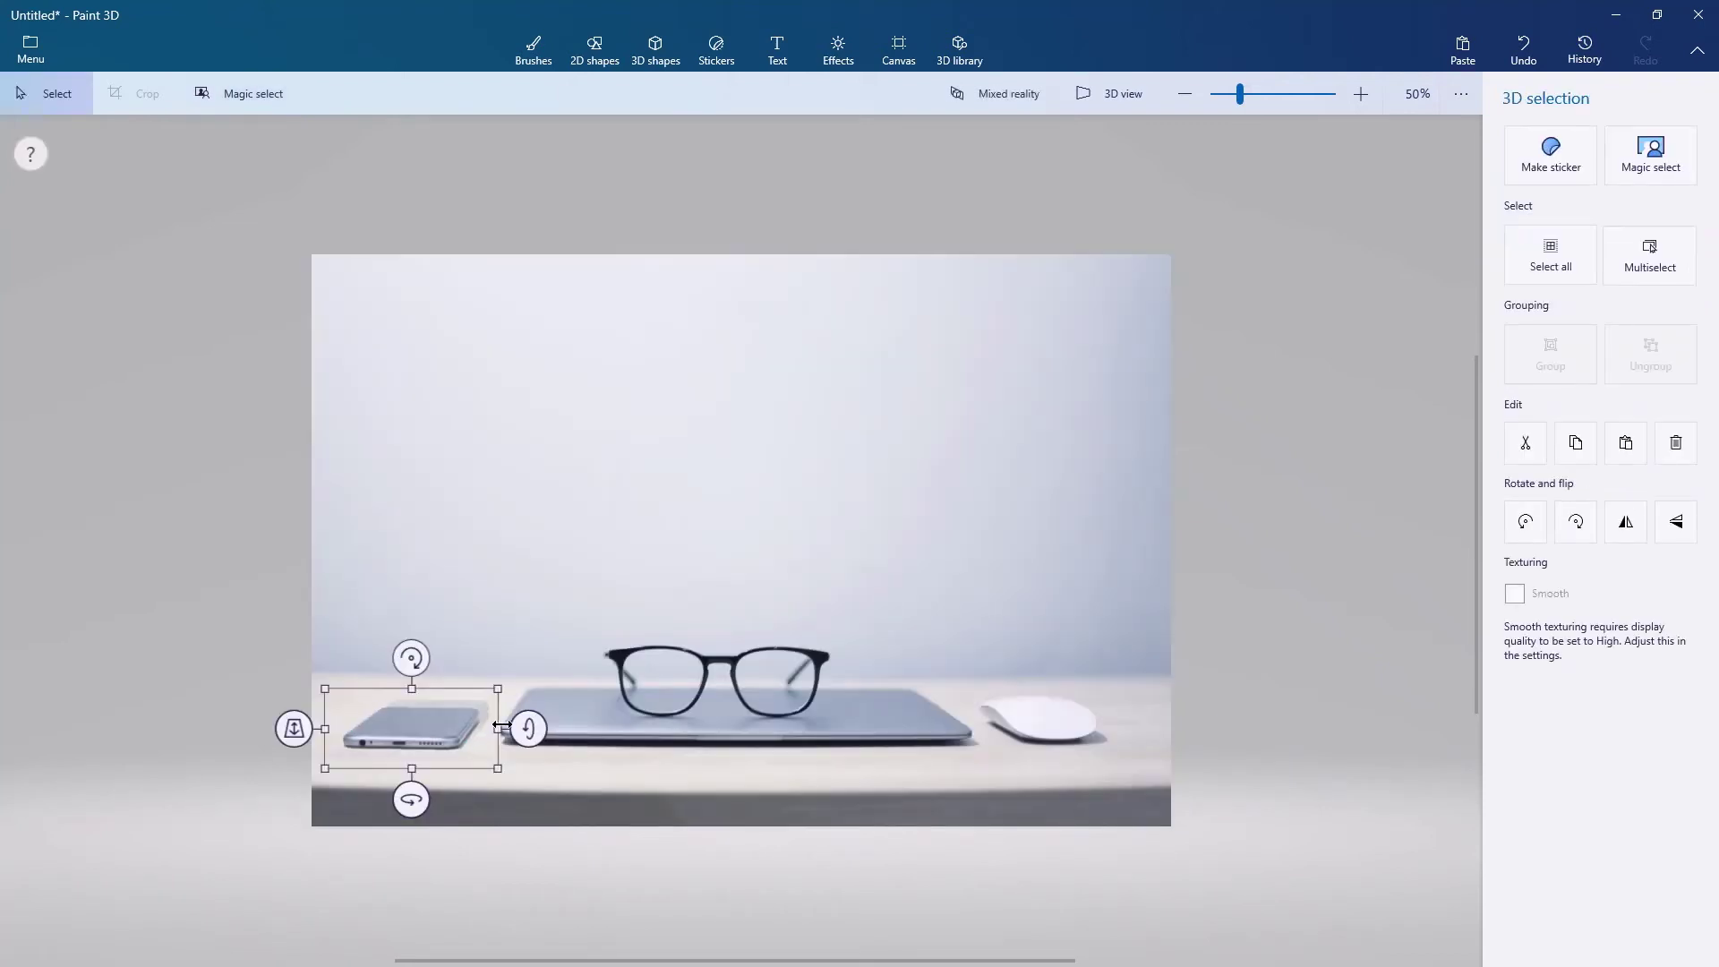
drag(421, 717, 424, 721)
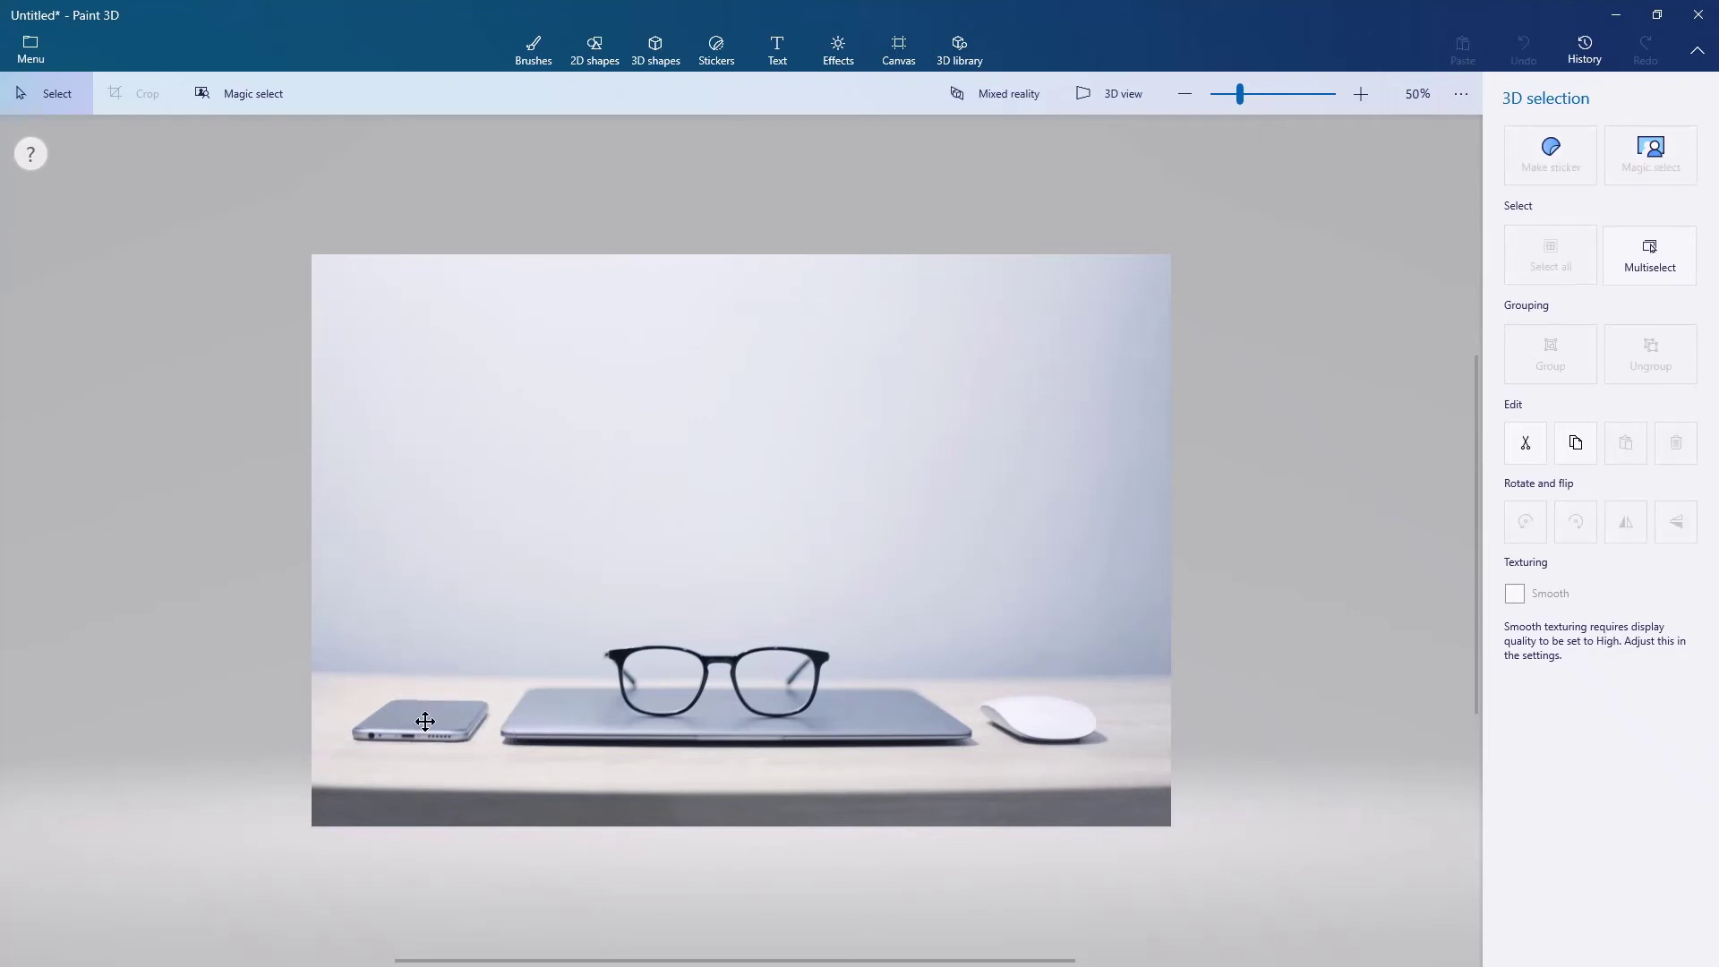
drag(424, 721, 423, 724)
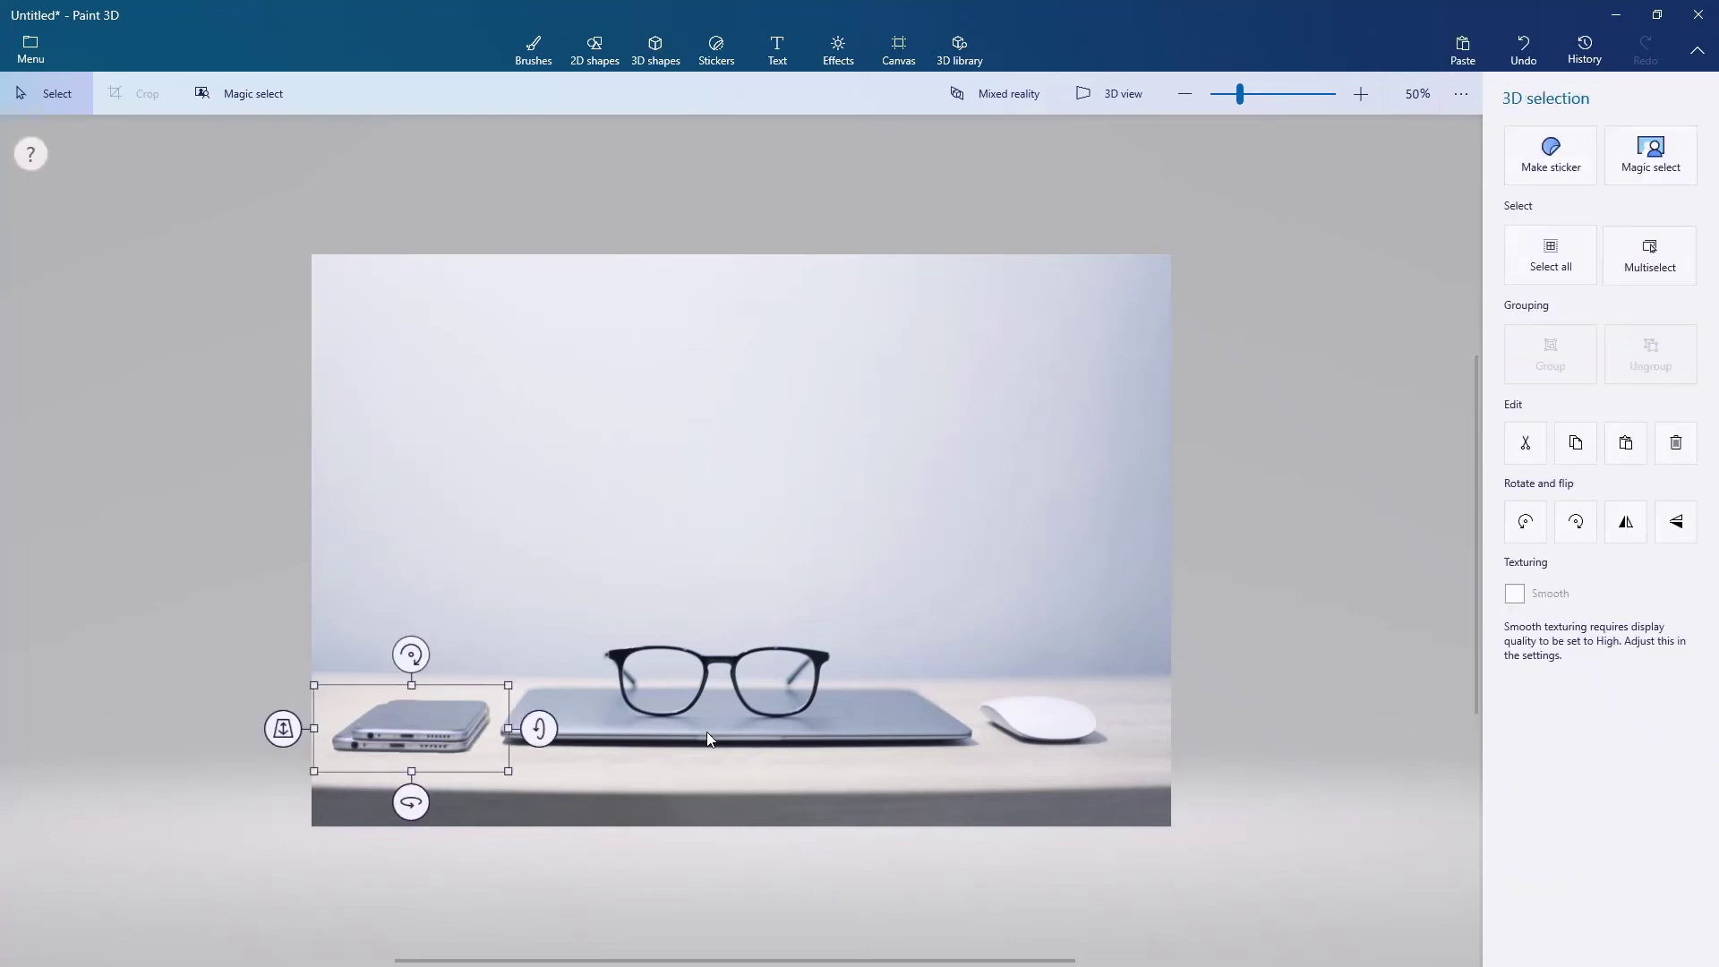
drag(424, 726, 655, 769)
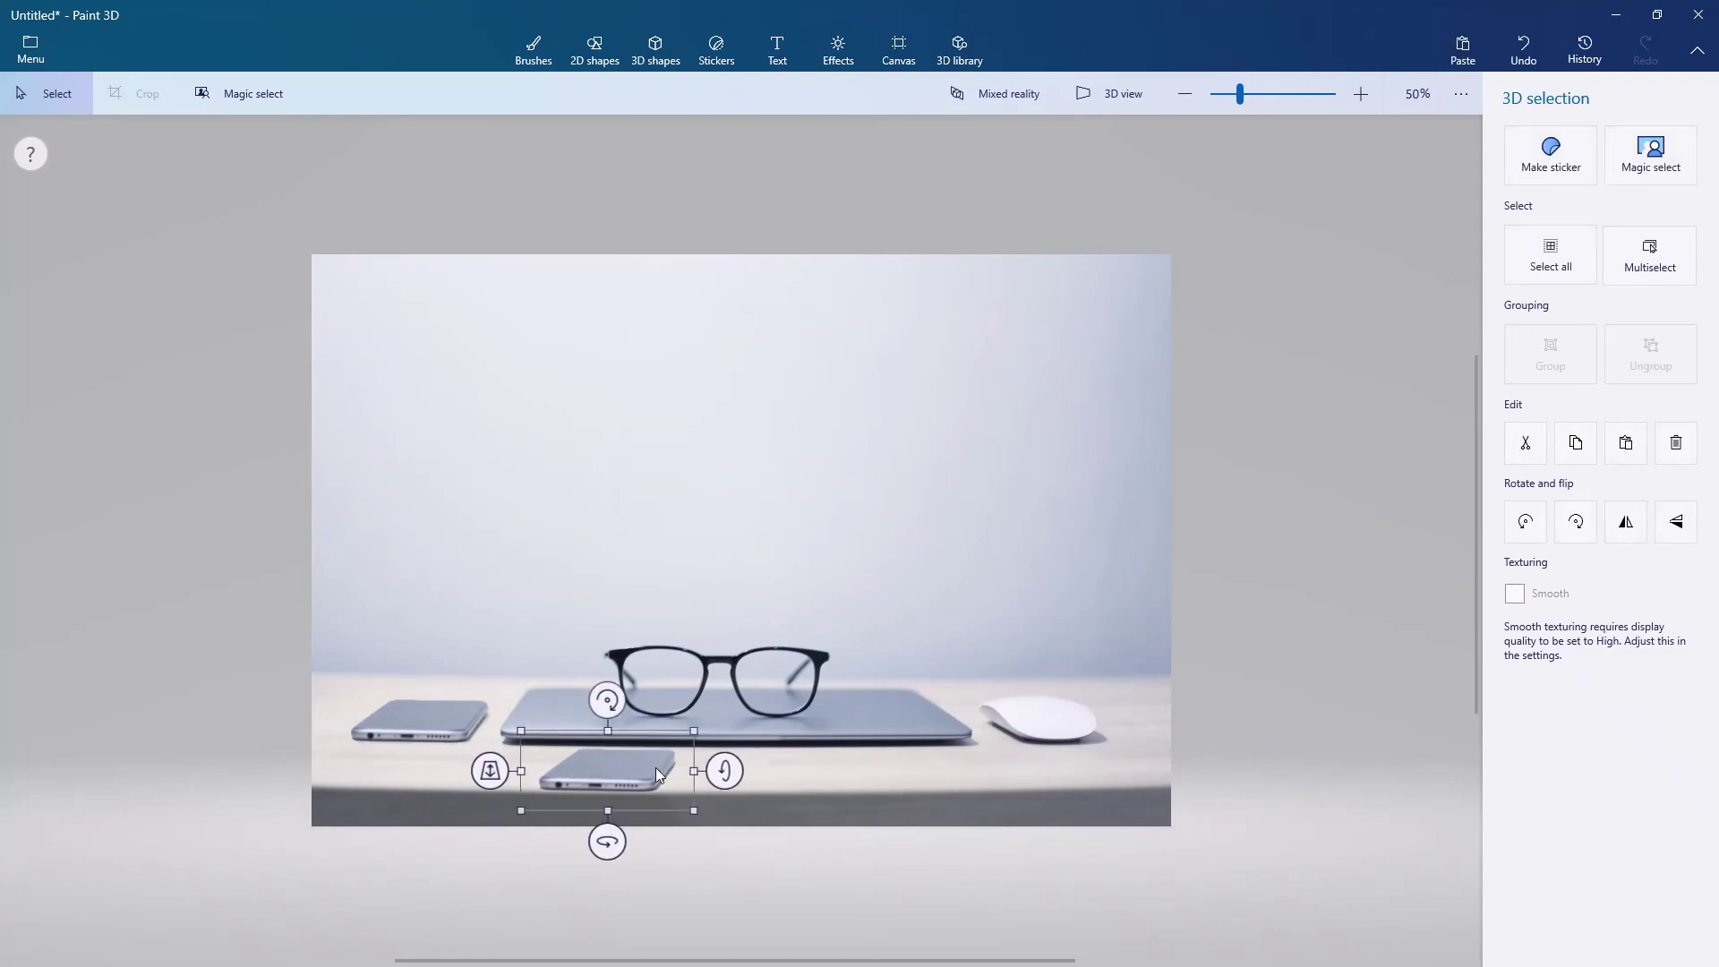
key(ctrl+b)
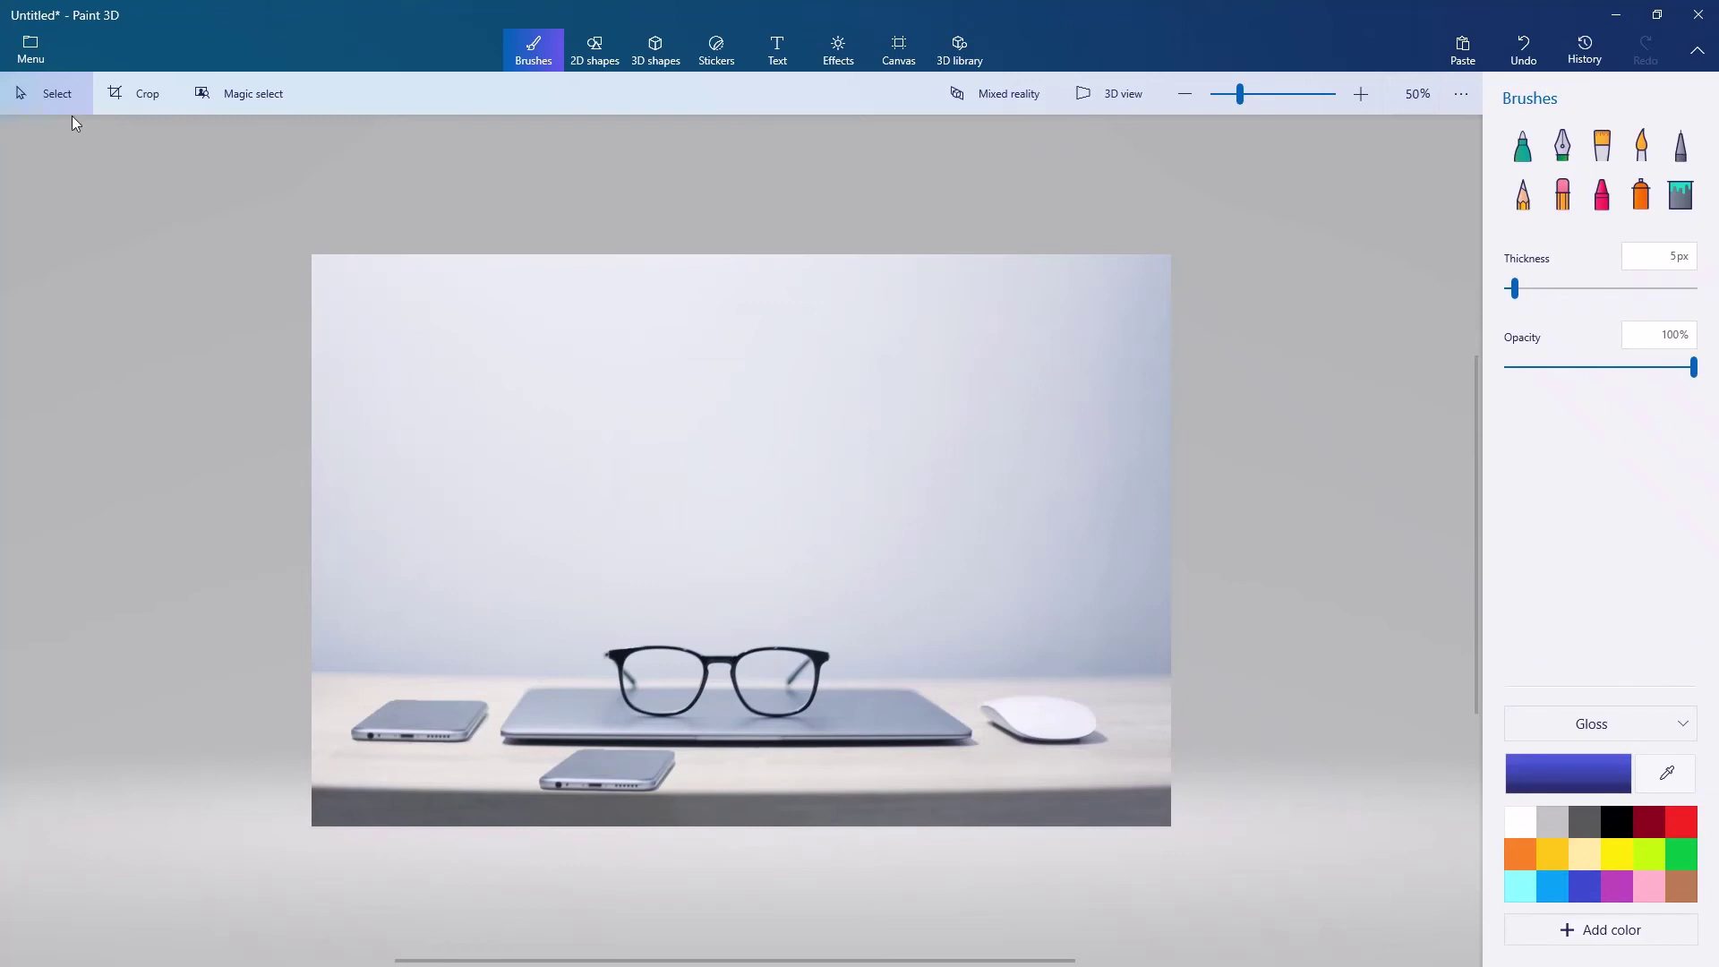
- Shrink the Magic select box's corners, bottom and top edges tightly around the white mouse
click(254, 113)
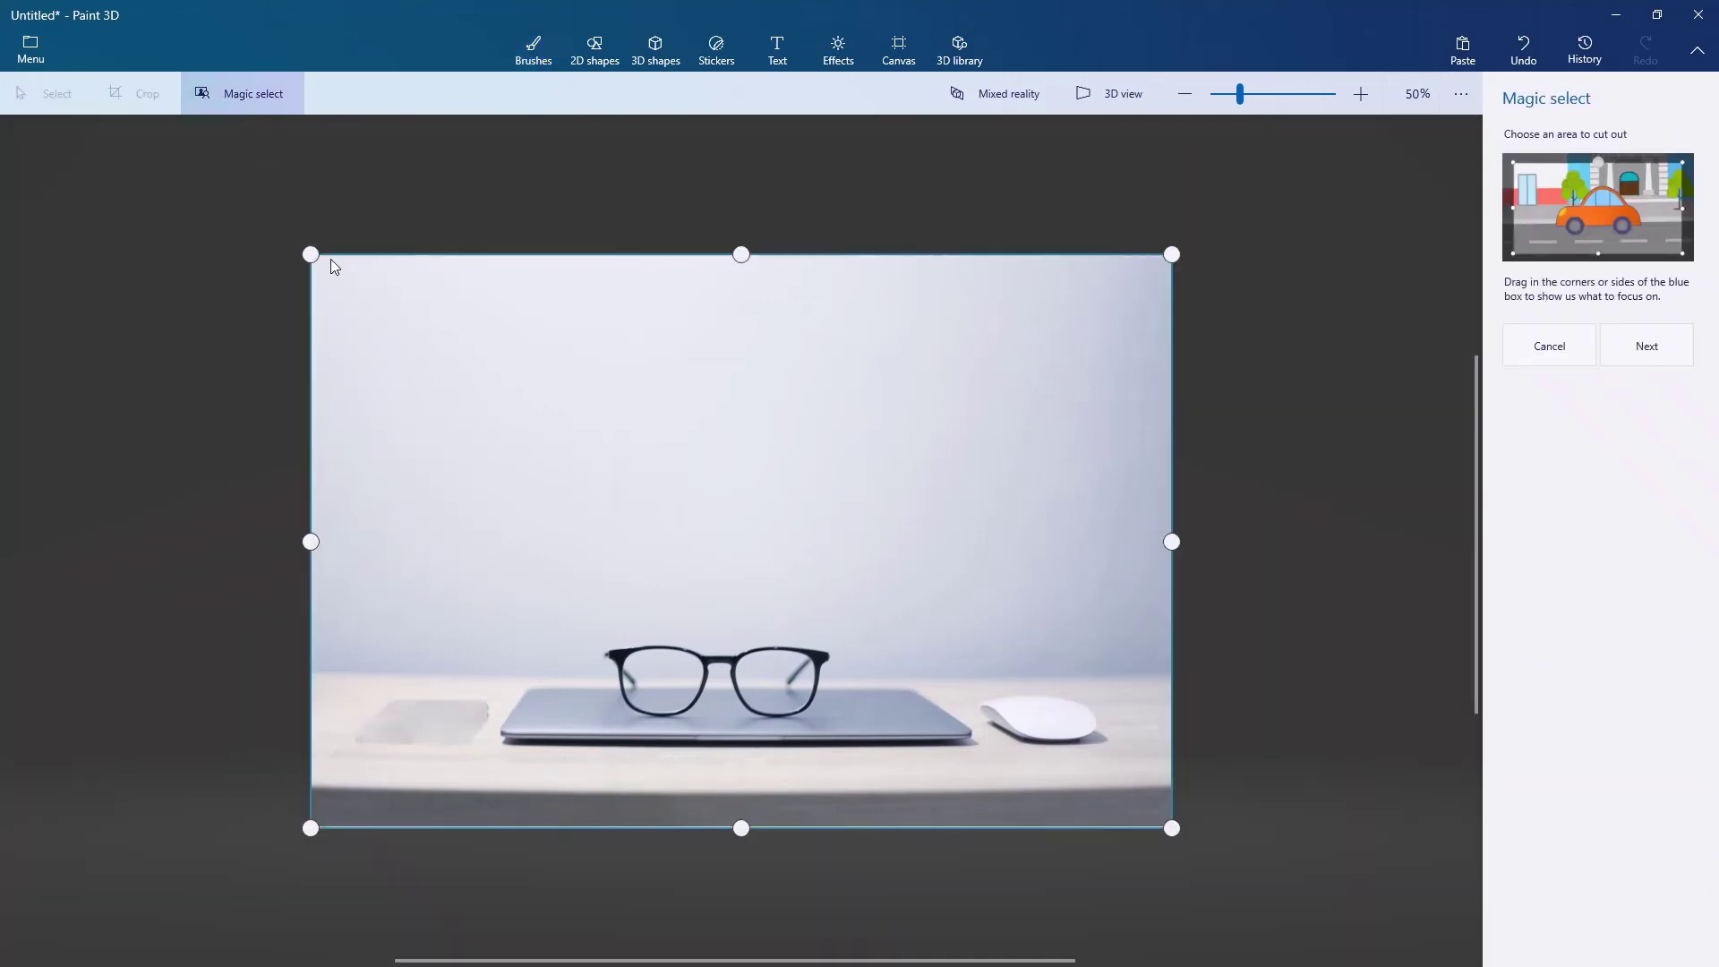
drag(310, 253, 972, 572)
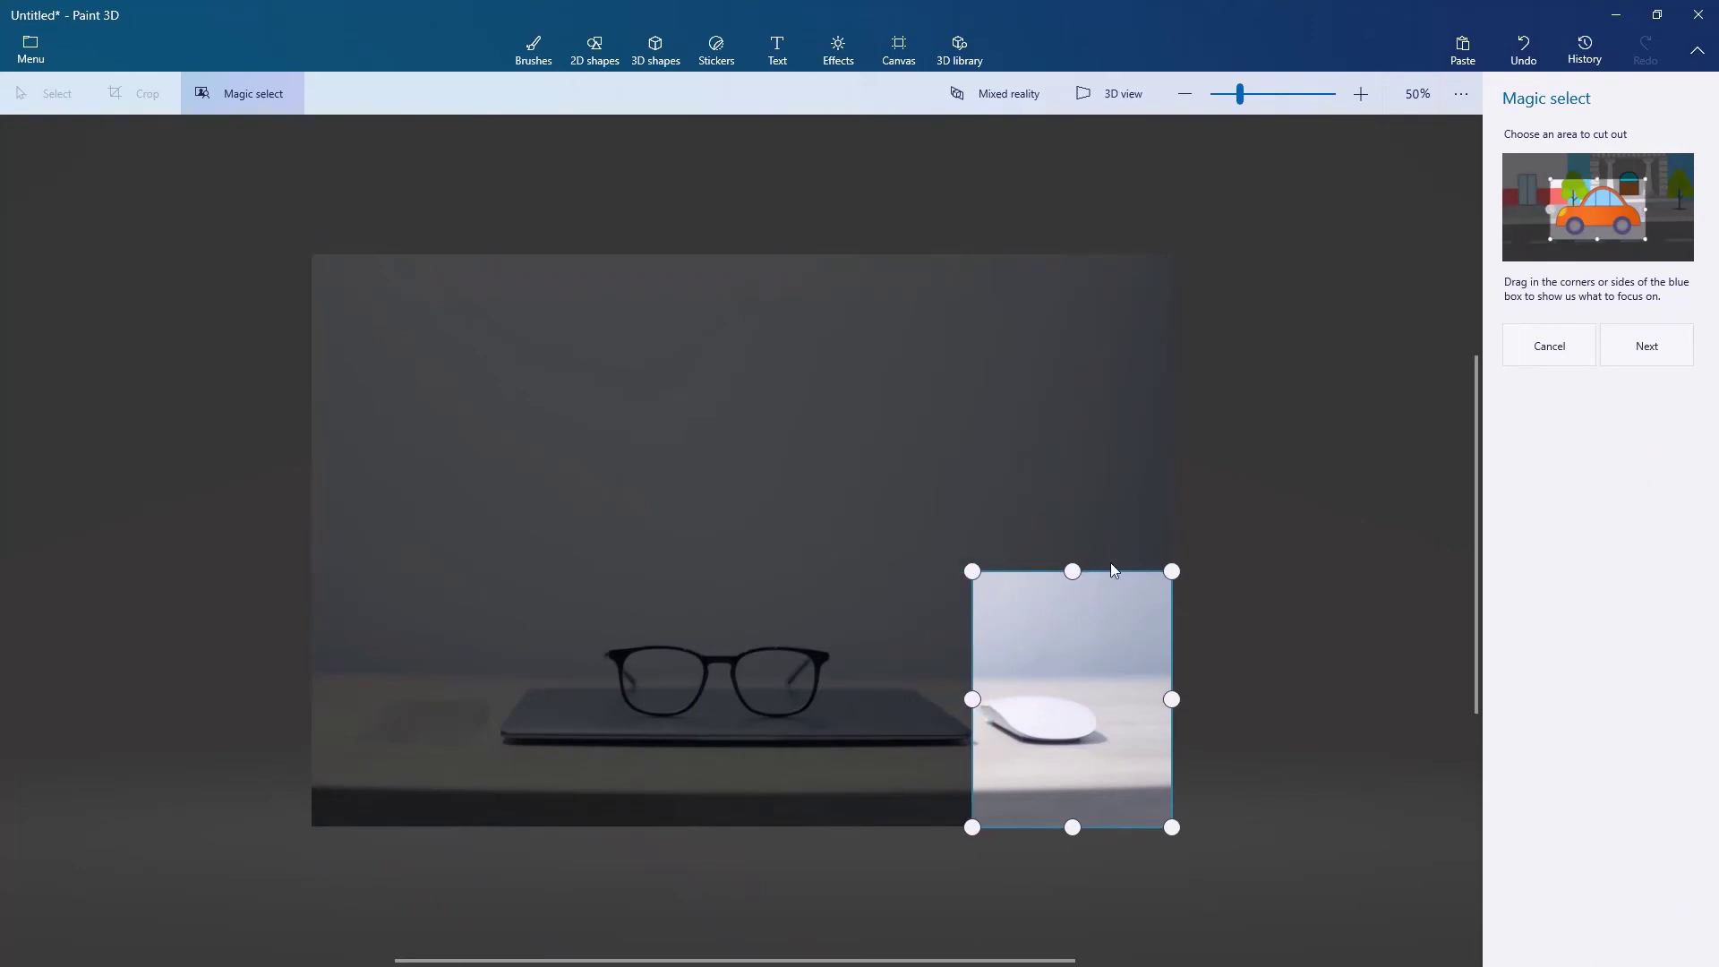
drag(1171, 570, 1118, 599)
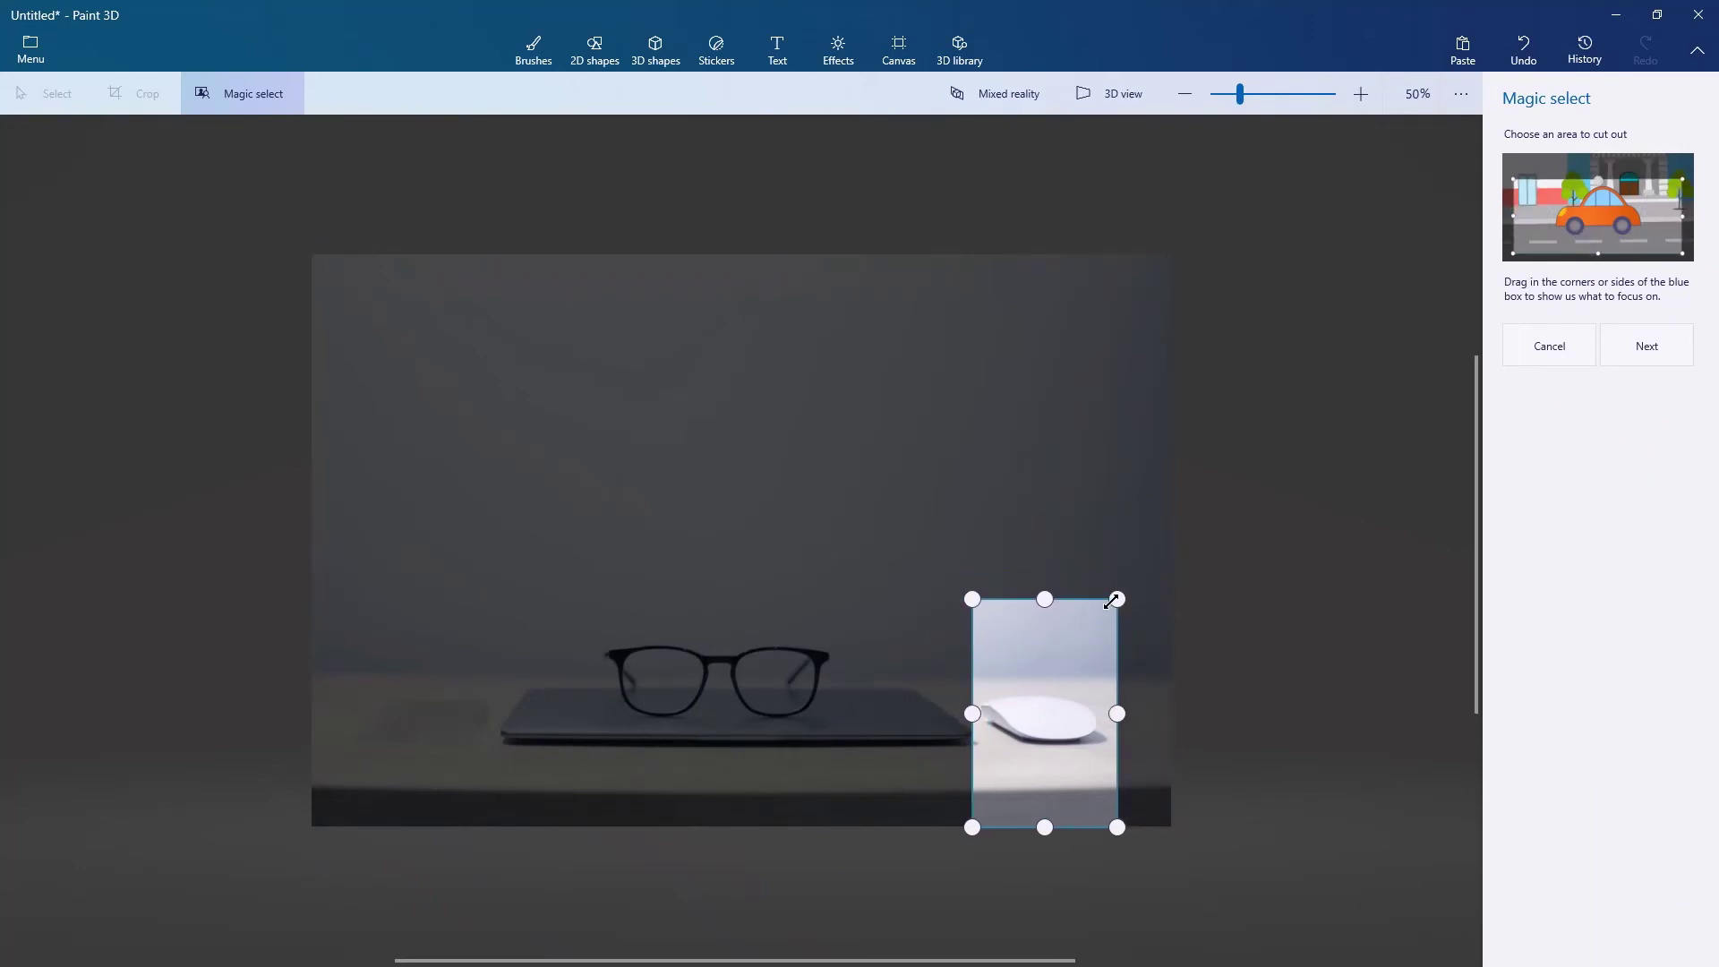
mouse_move(1115, 824)
mouse_down()
mouse_move(1122, 738)
mouse_move(1127, 753)
mouse_up()
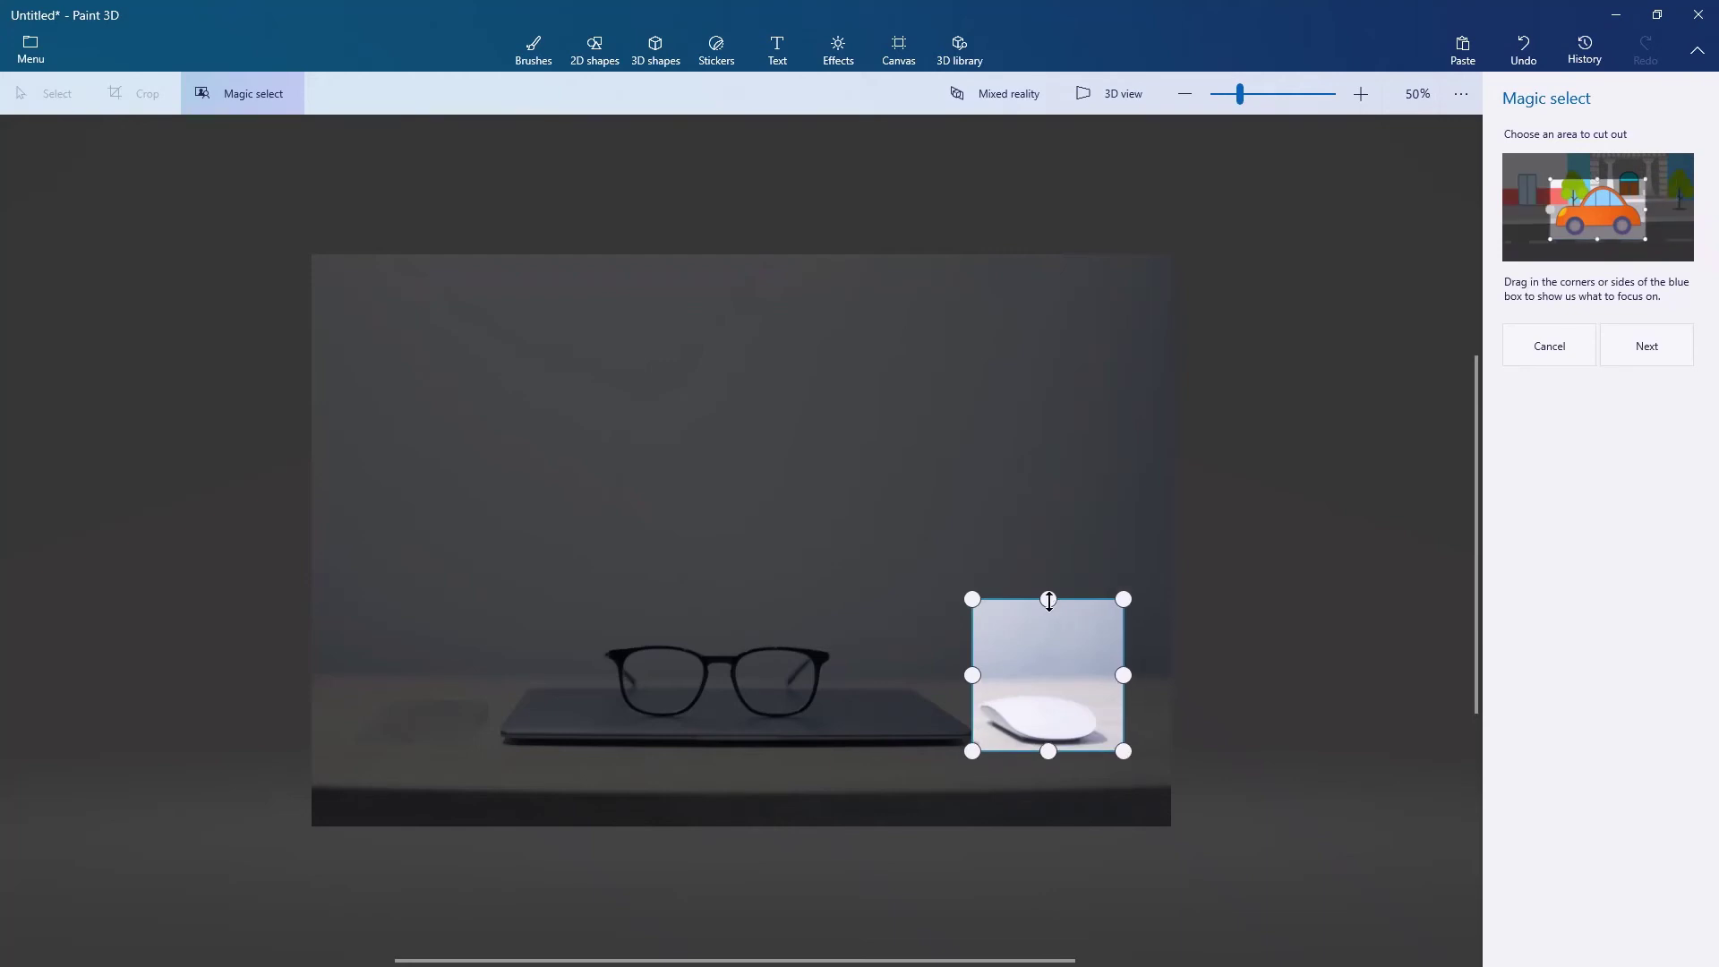
drag(1050, 630, 1049, 685)
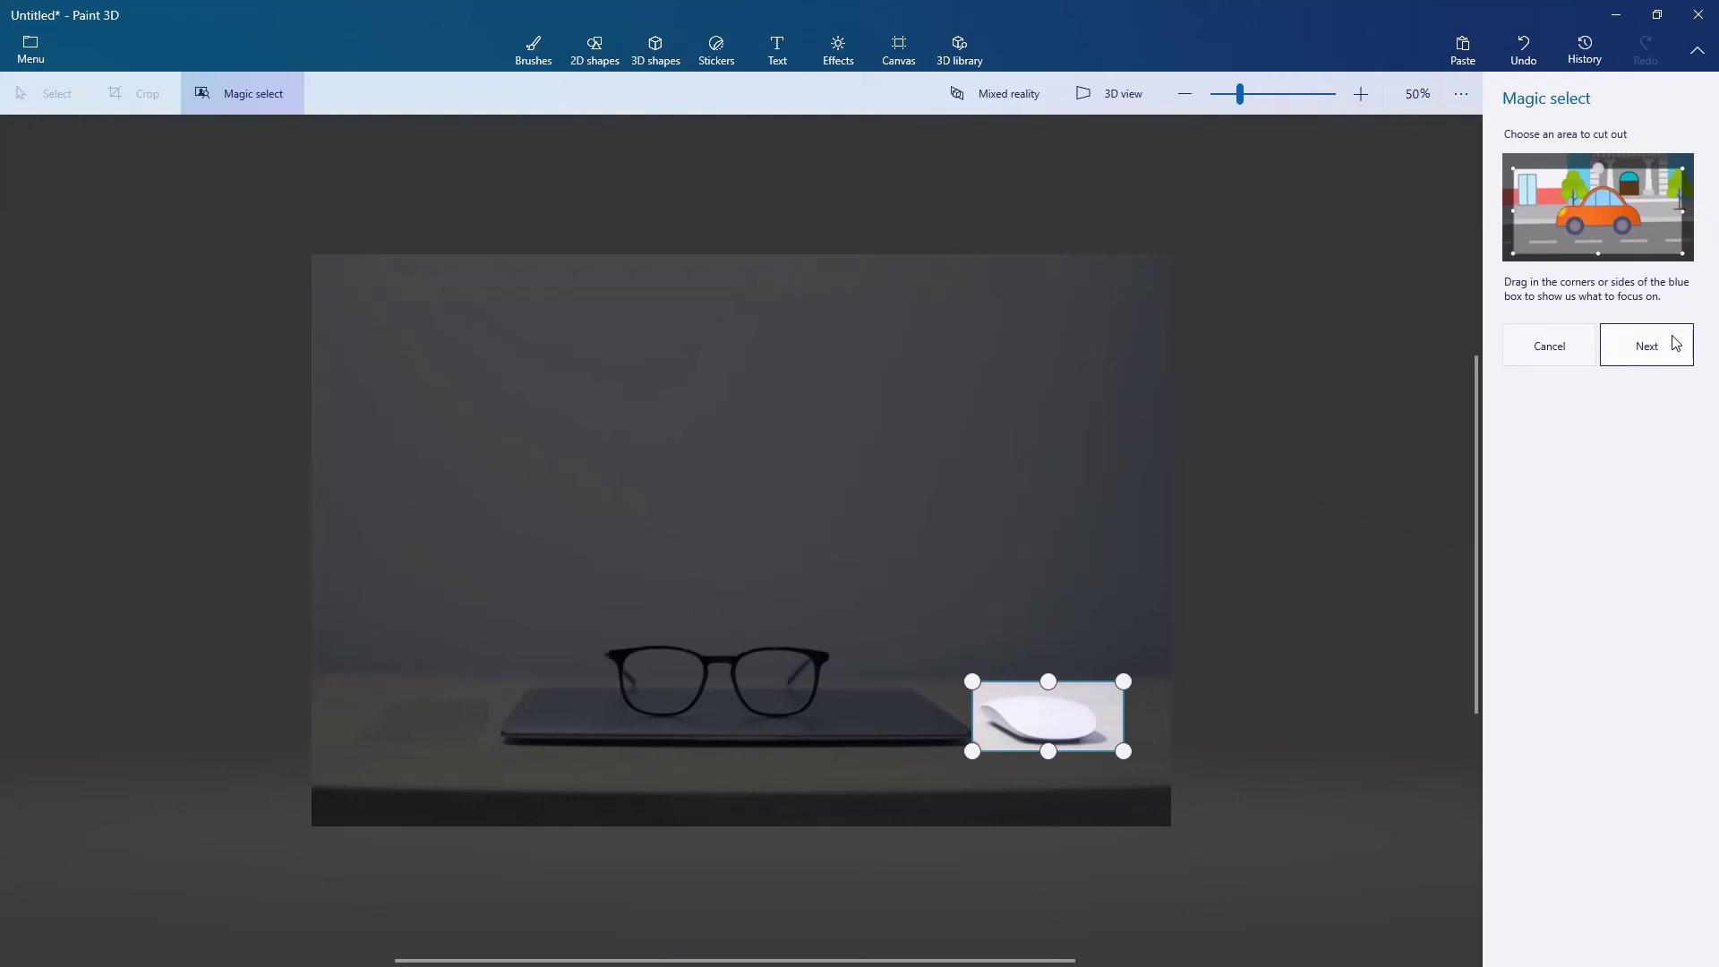
- Proceed to refinement and add the mouse's underside, lower-left and left edges to the cutout
click(1675, 345)
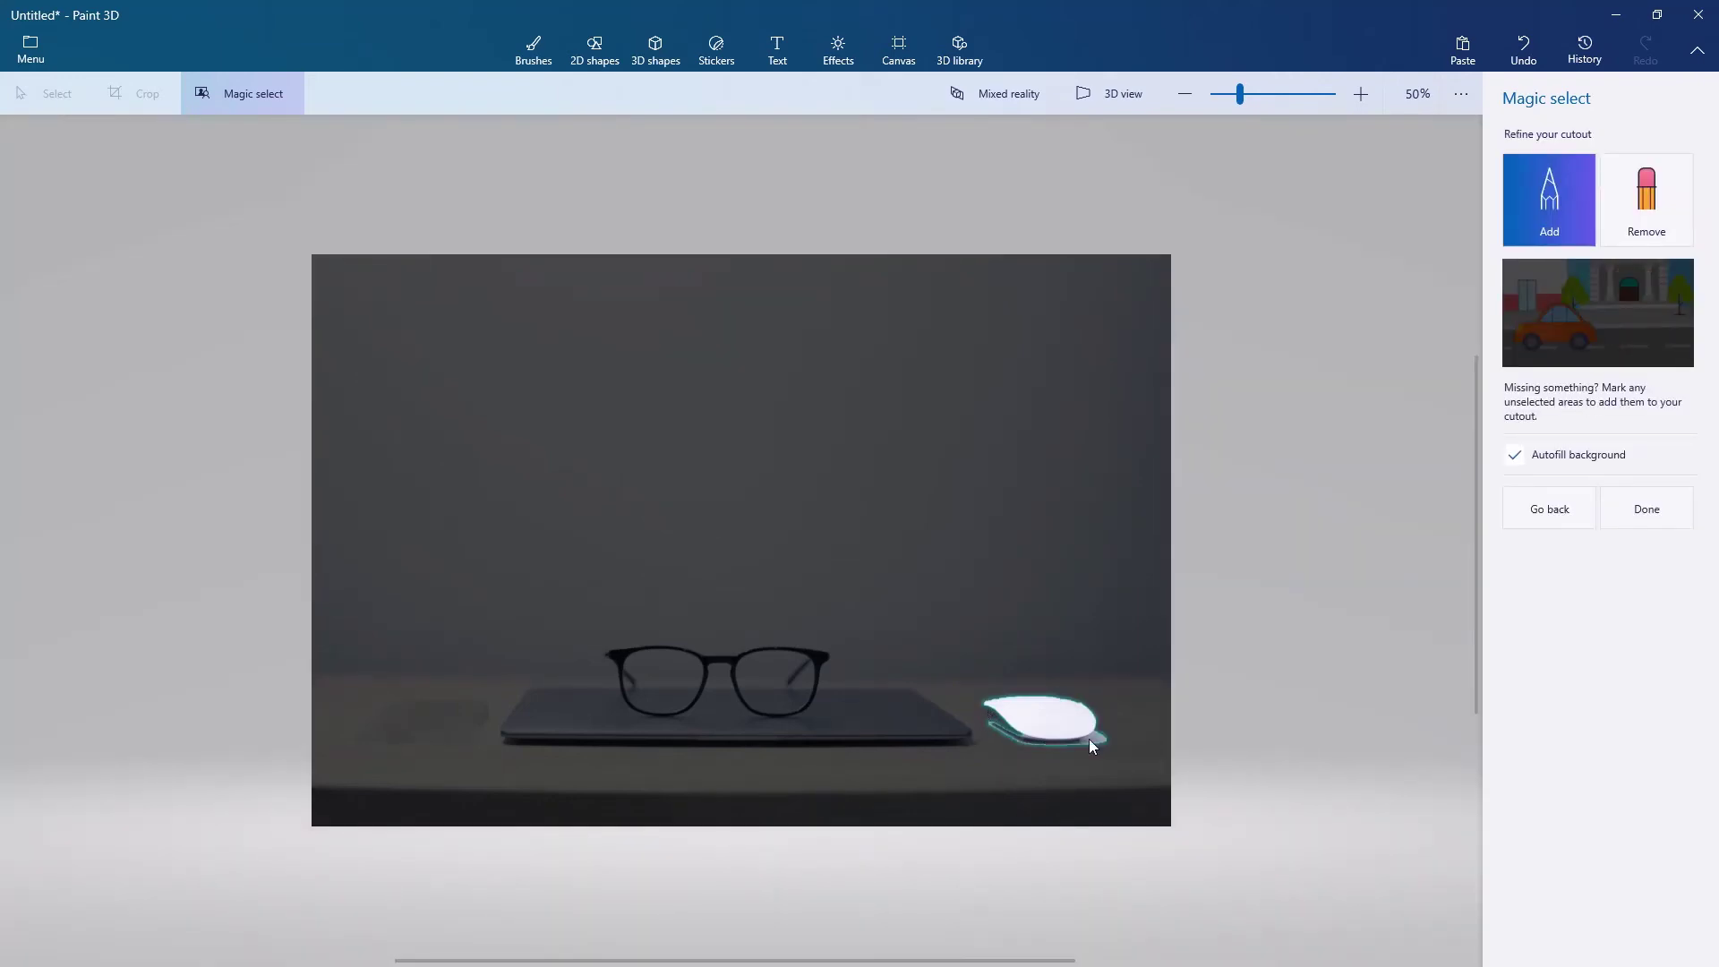
drag(1090, 746, 1099, 742)
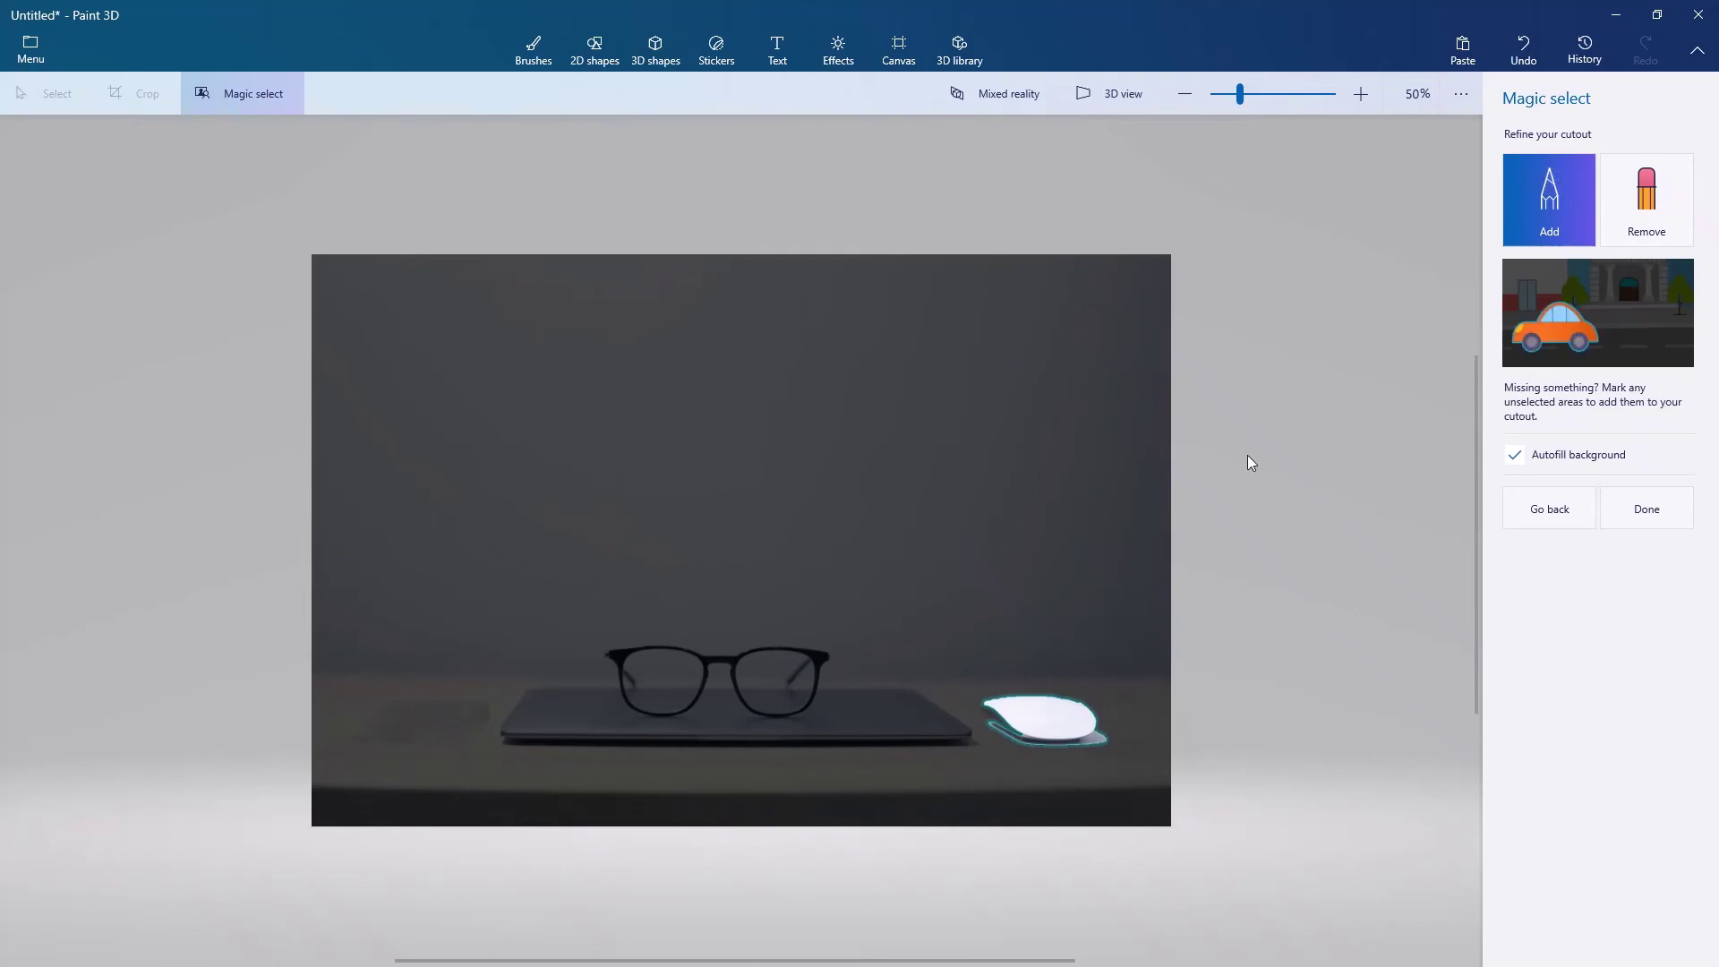
drag(989, 714, 1099, 747)
drag(991, 716, 1013, 727)
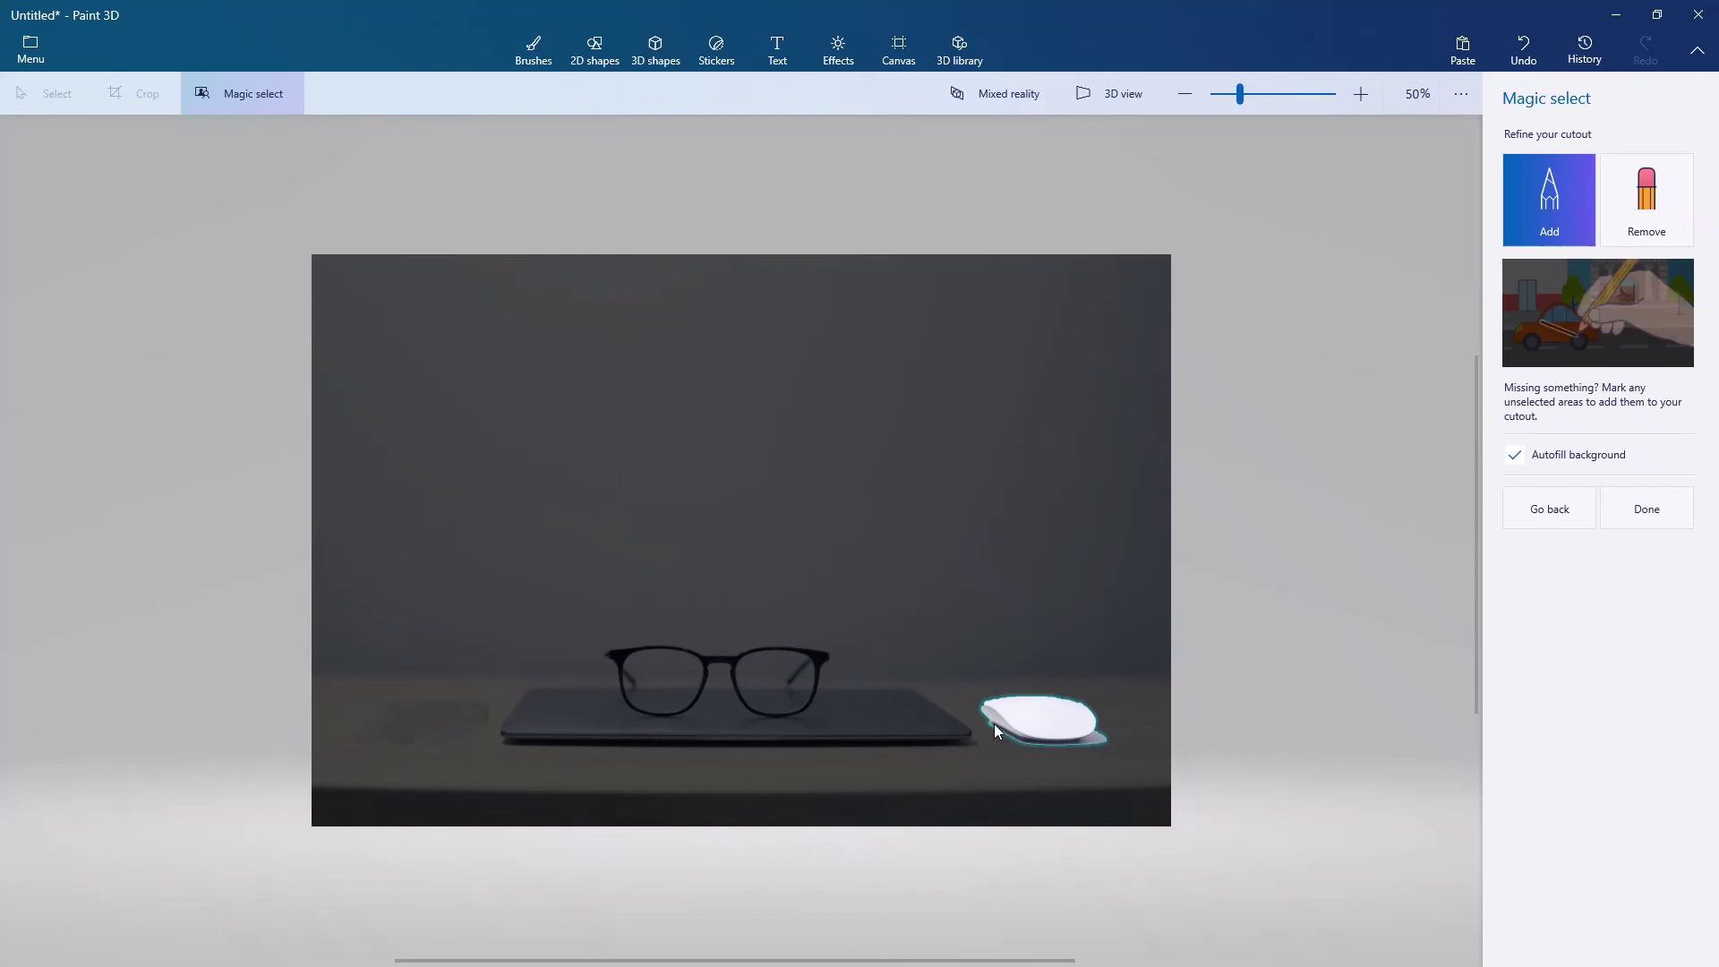
- Finish the mouse cutout, reselect it, and drag it down in front of the laptop
click(1648, 508)
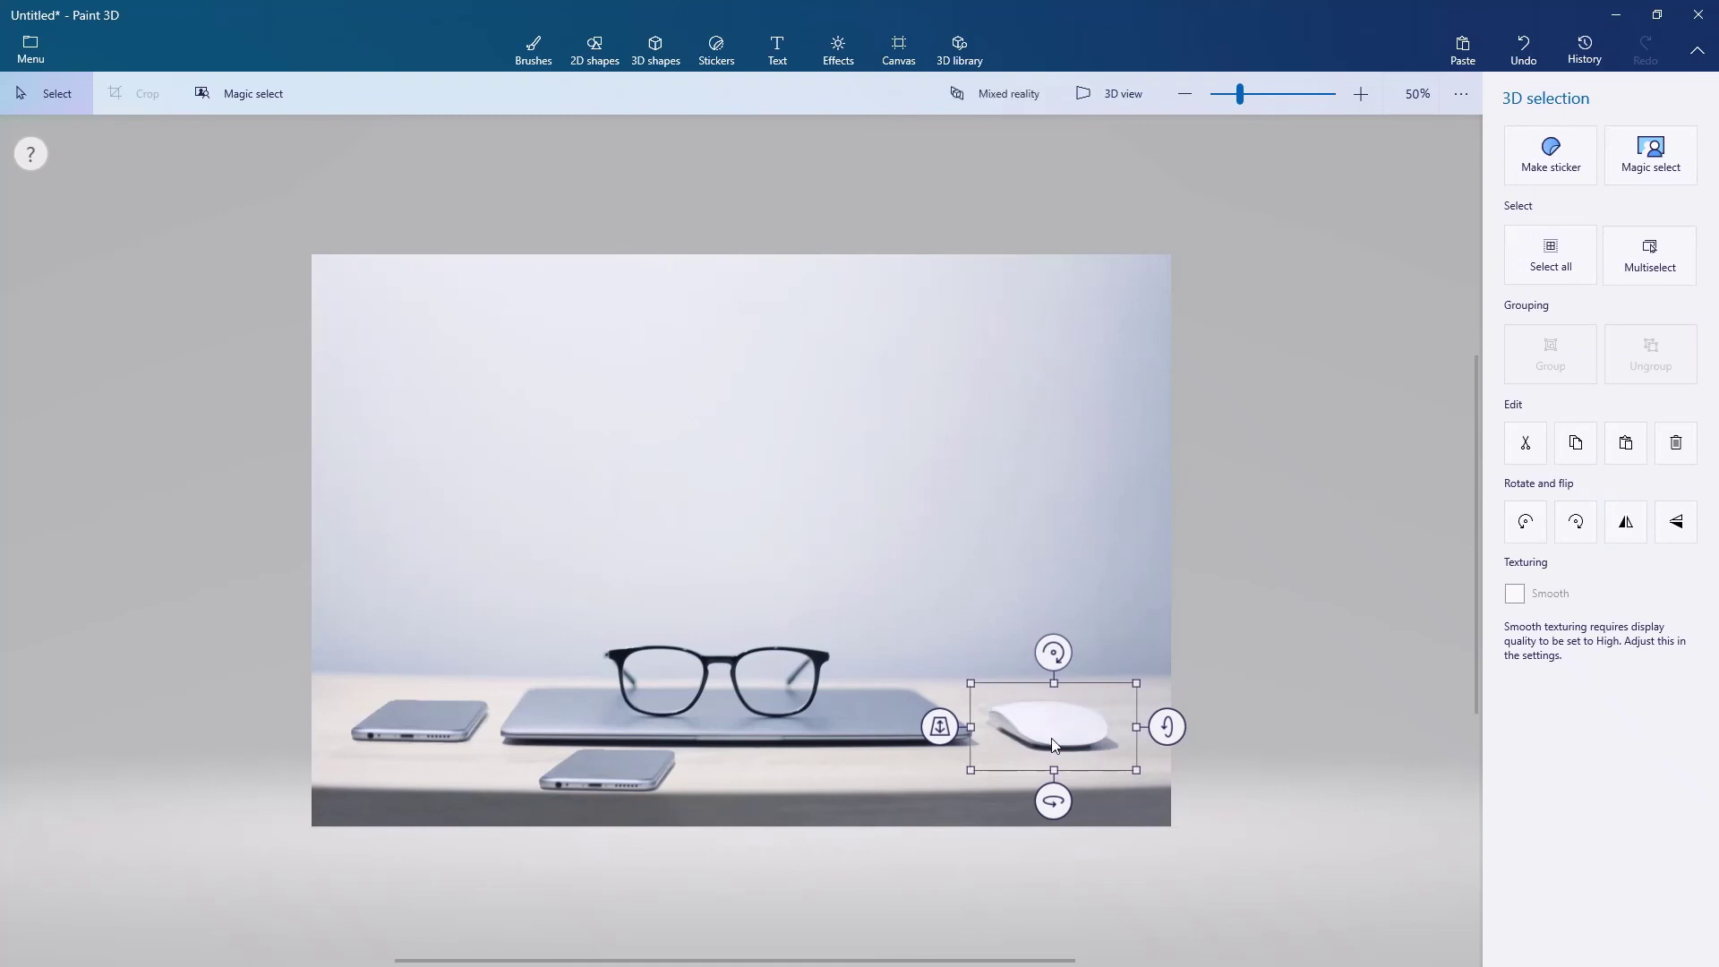
key(ctrl)
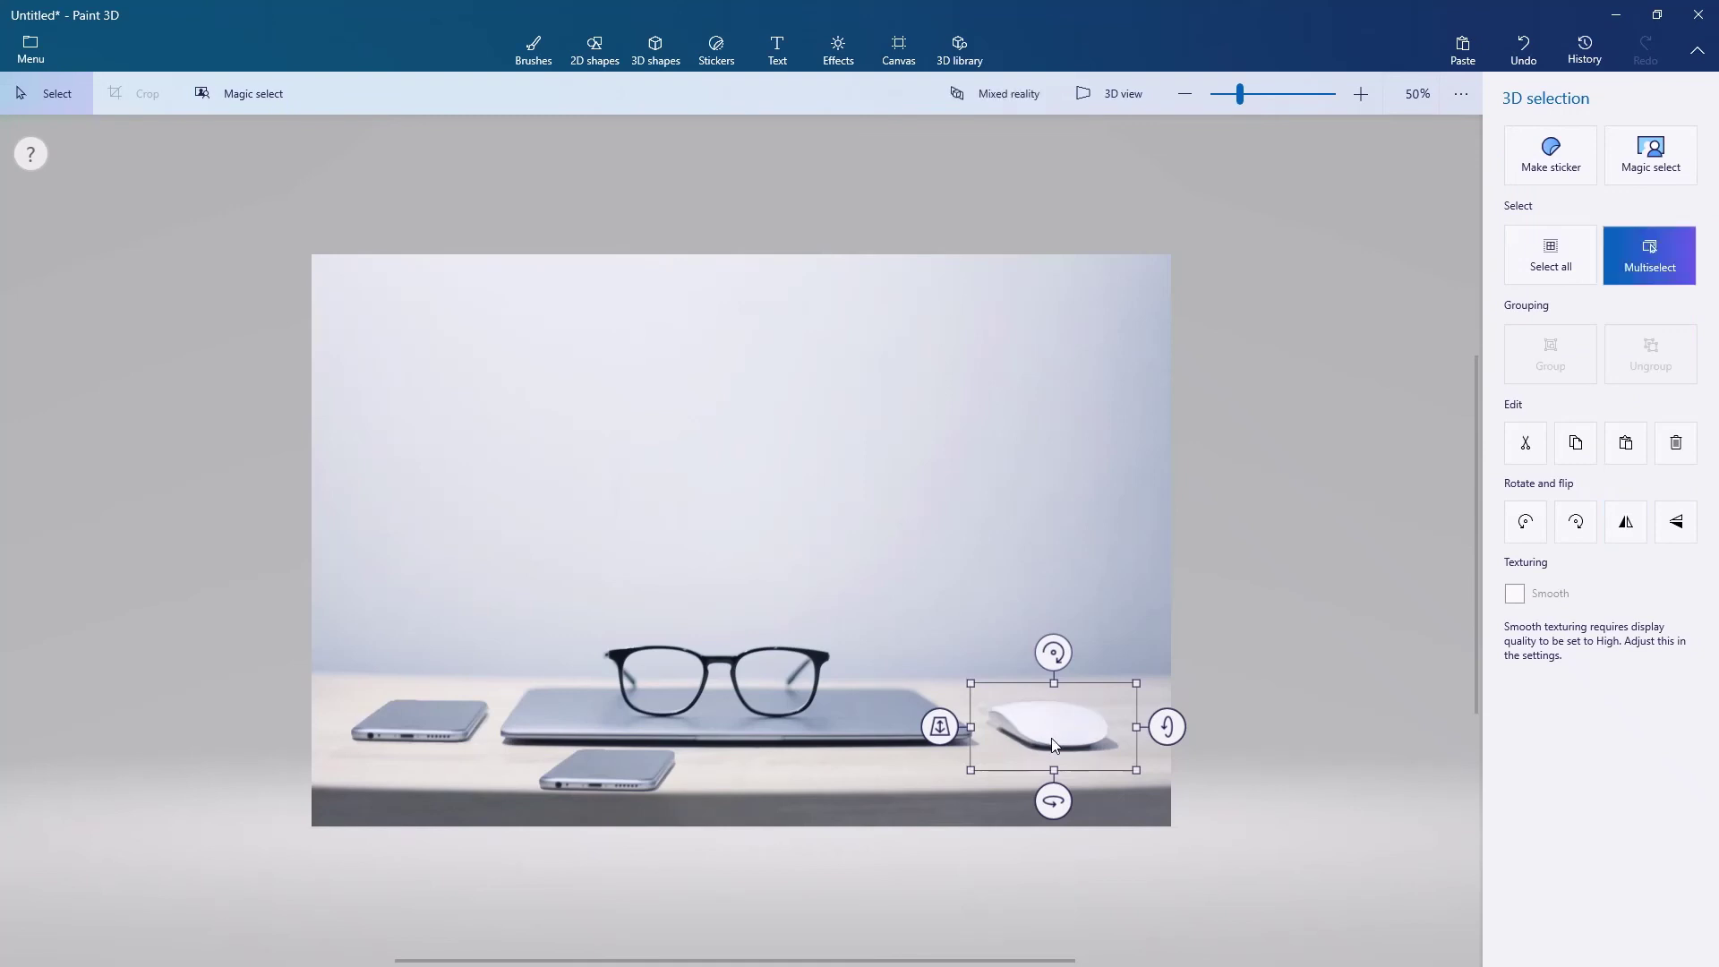
ctrl+click(1053, 746)
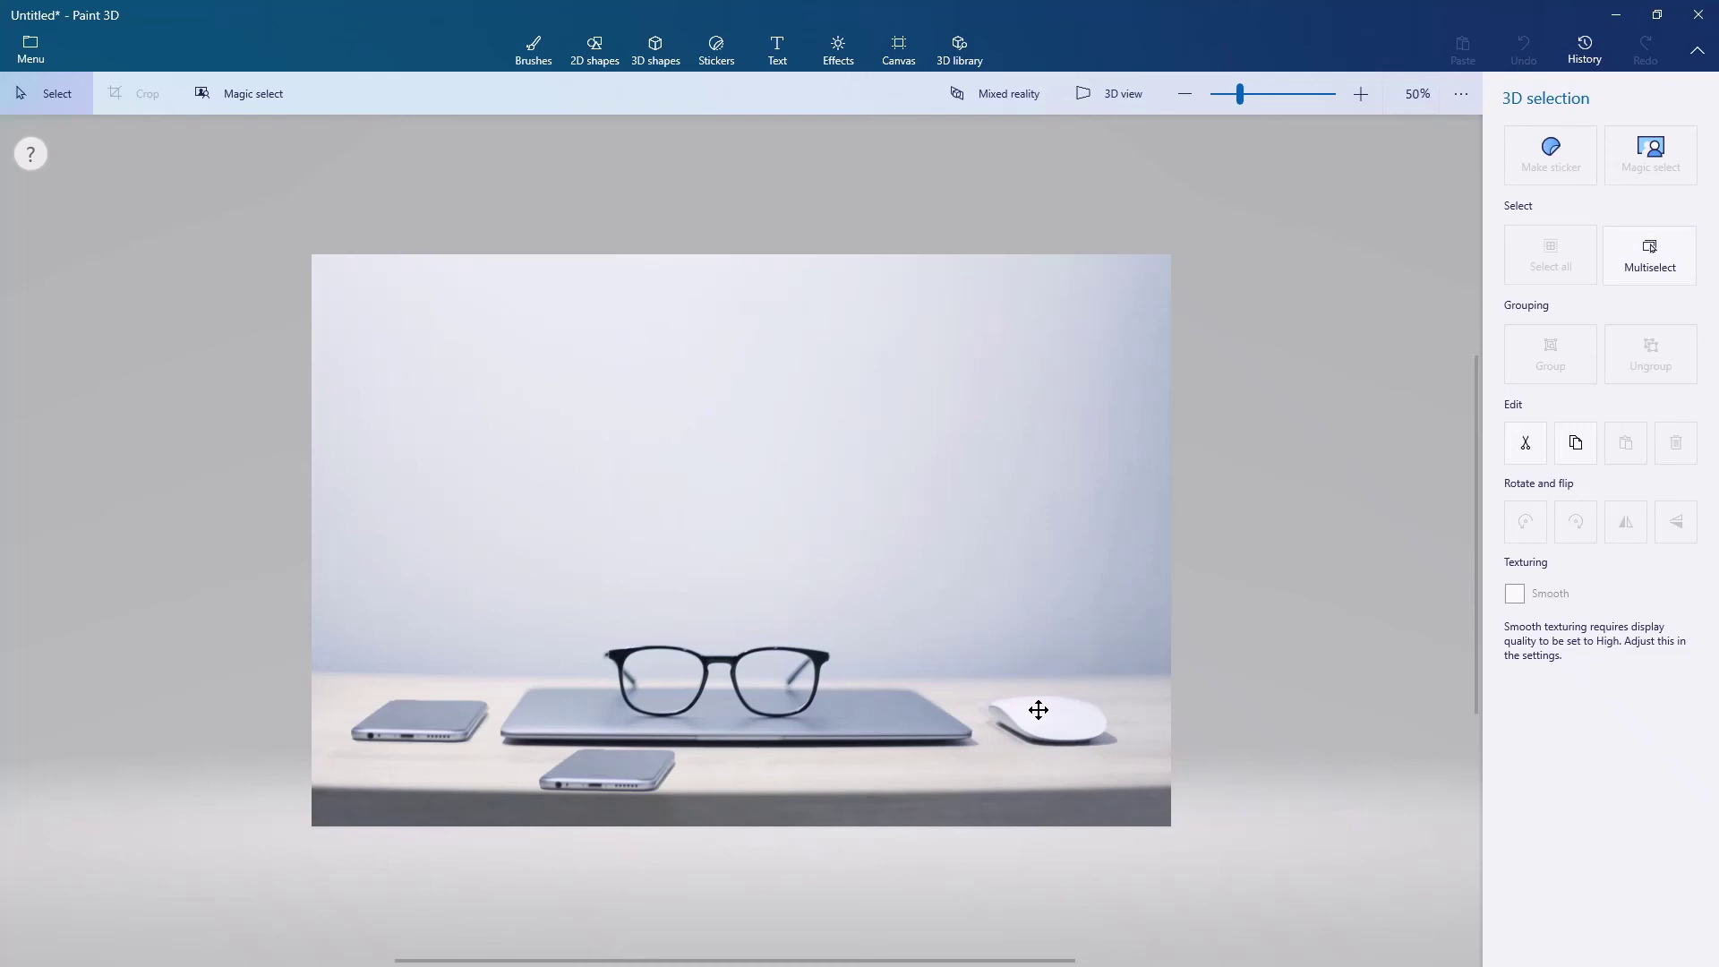
click(1038, 710)
key(b)
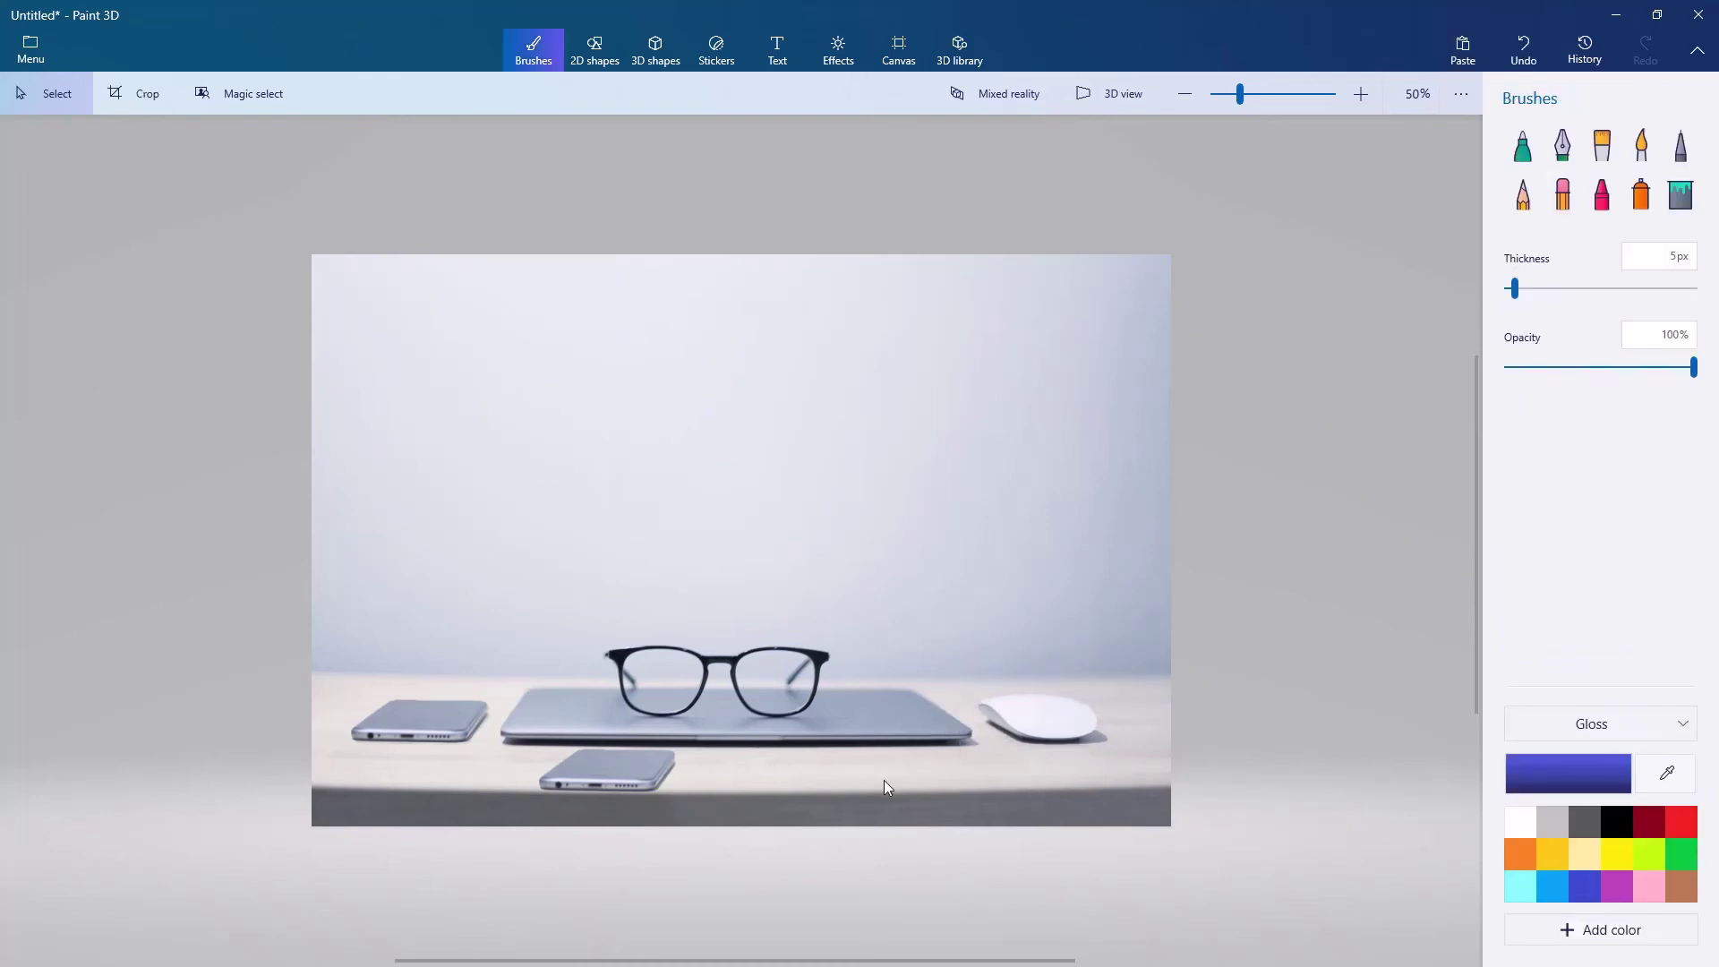
click(1047, 712)
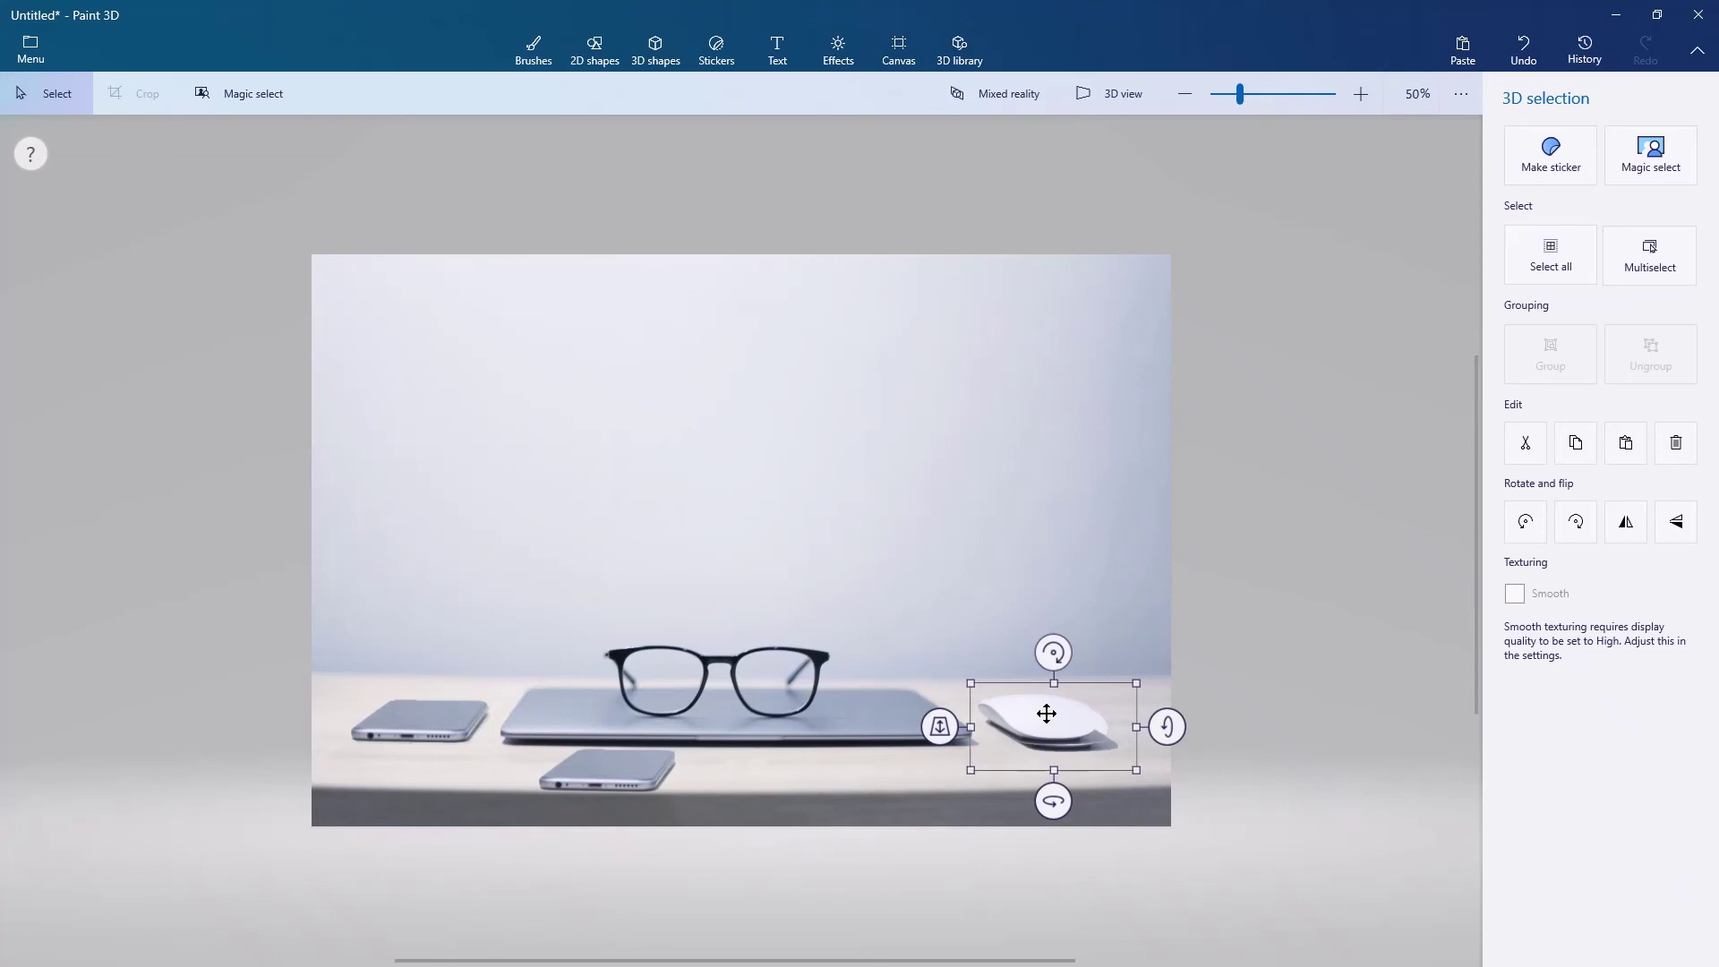
mouse_move(1046, 714)
mouse_down()
mouse_move(902, 780)
mouse_move(932, 788)
mouse_up()
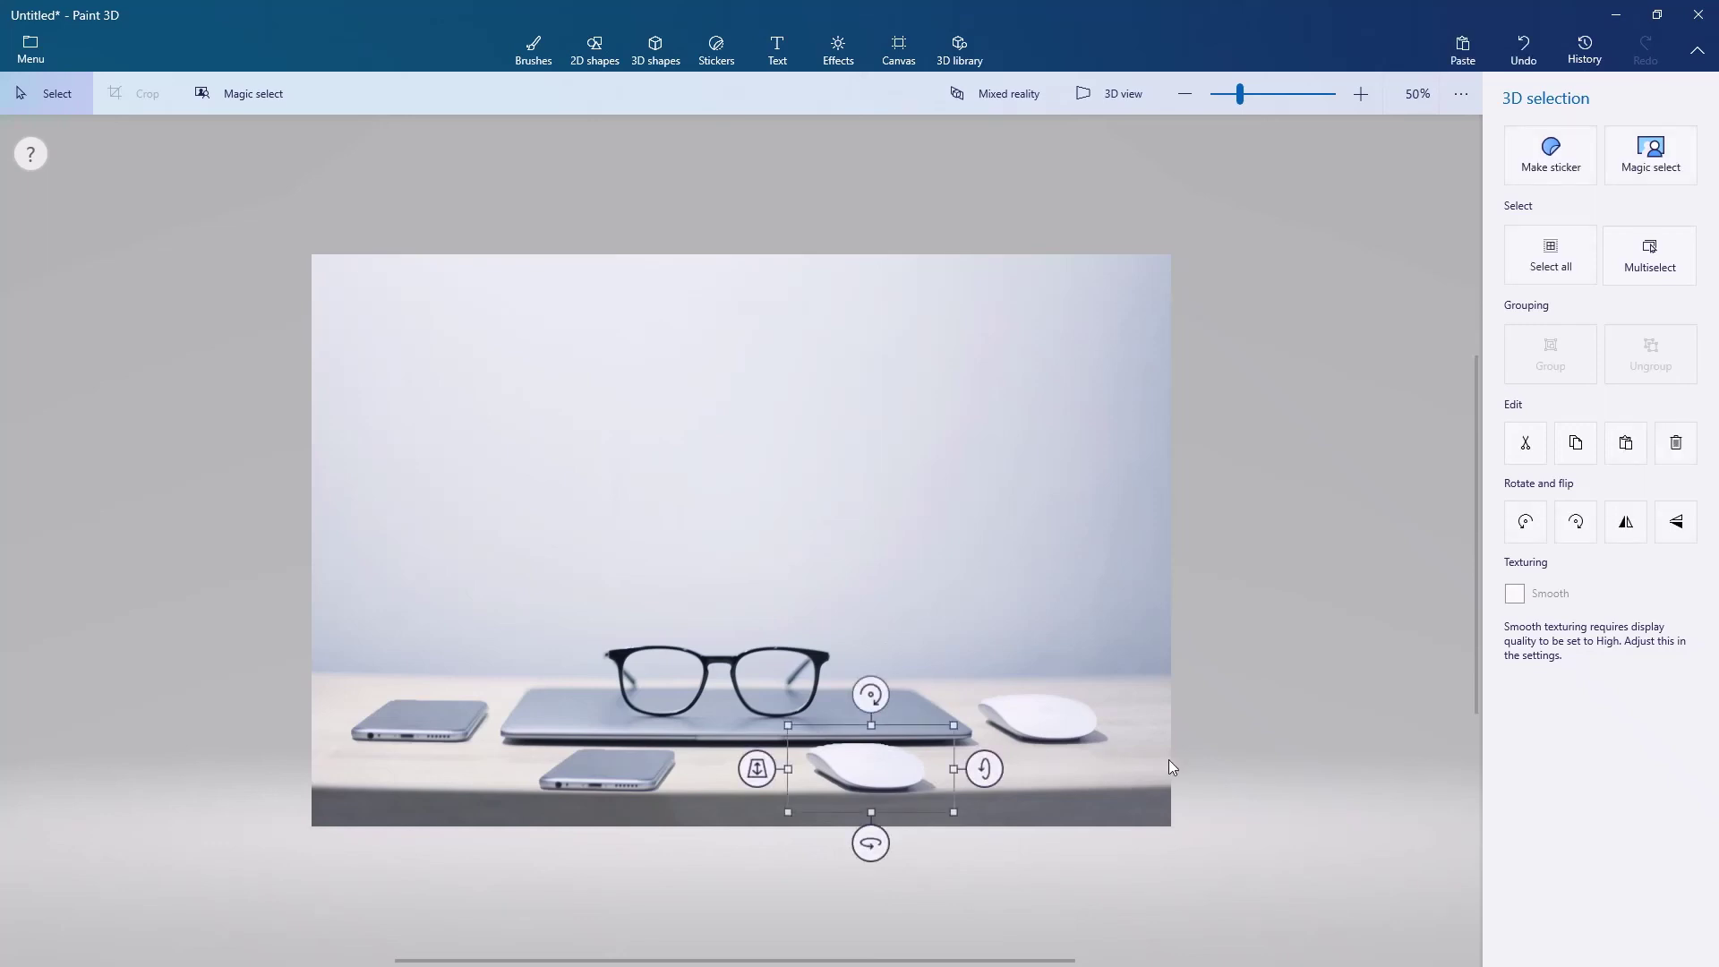
- Swap the foreground copies, moving the phone to the right and the mouse to the left
key(b)
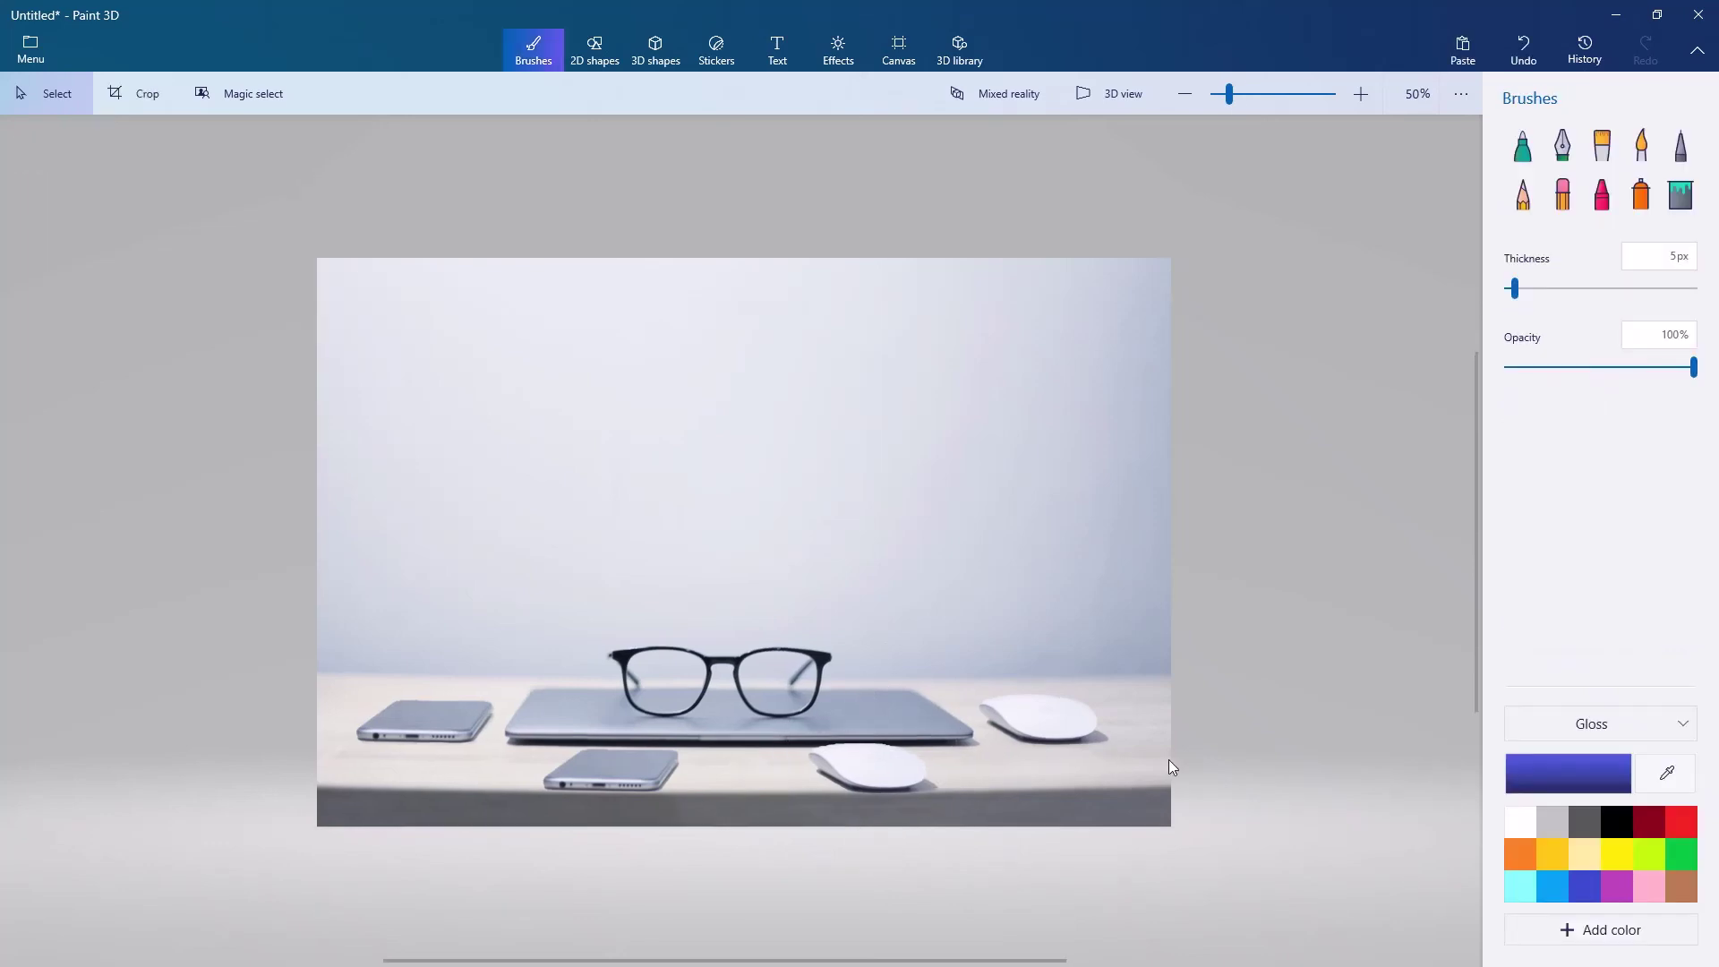
scroll(1169, 768, down, 2)
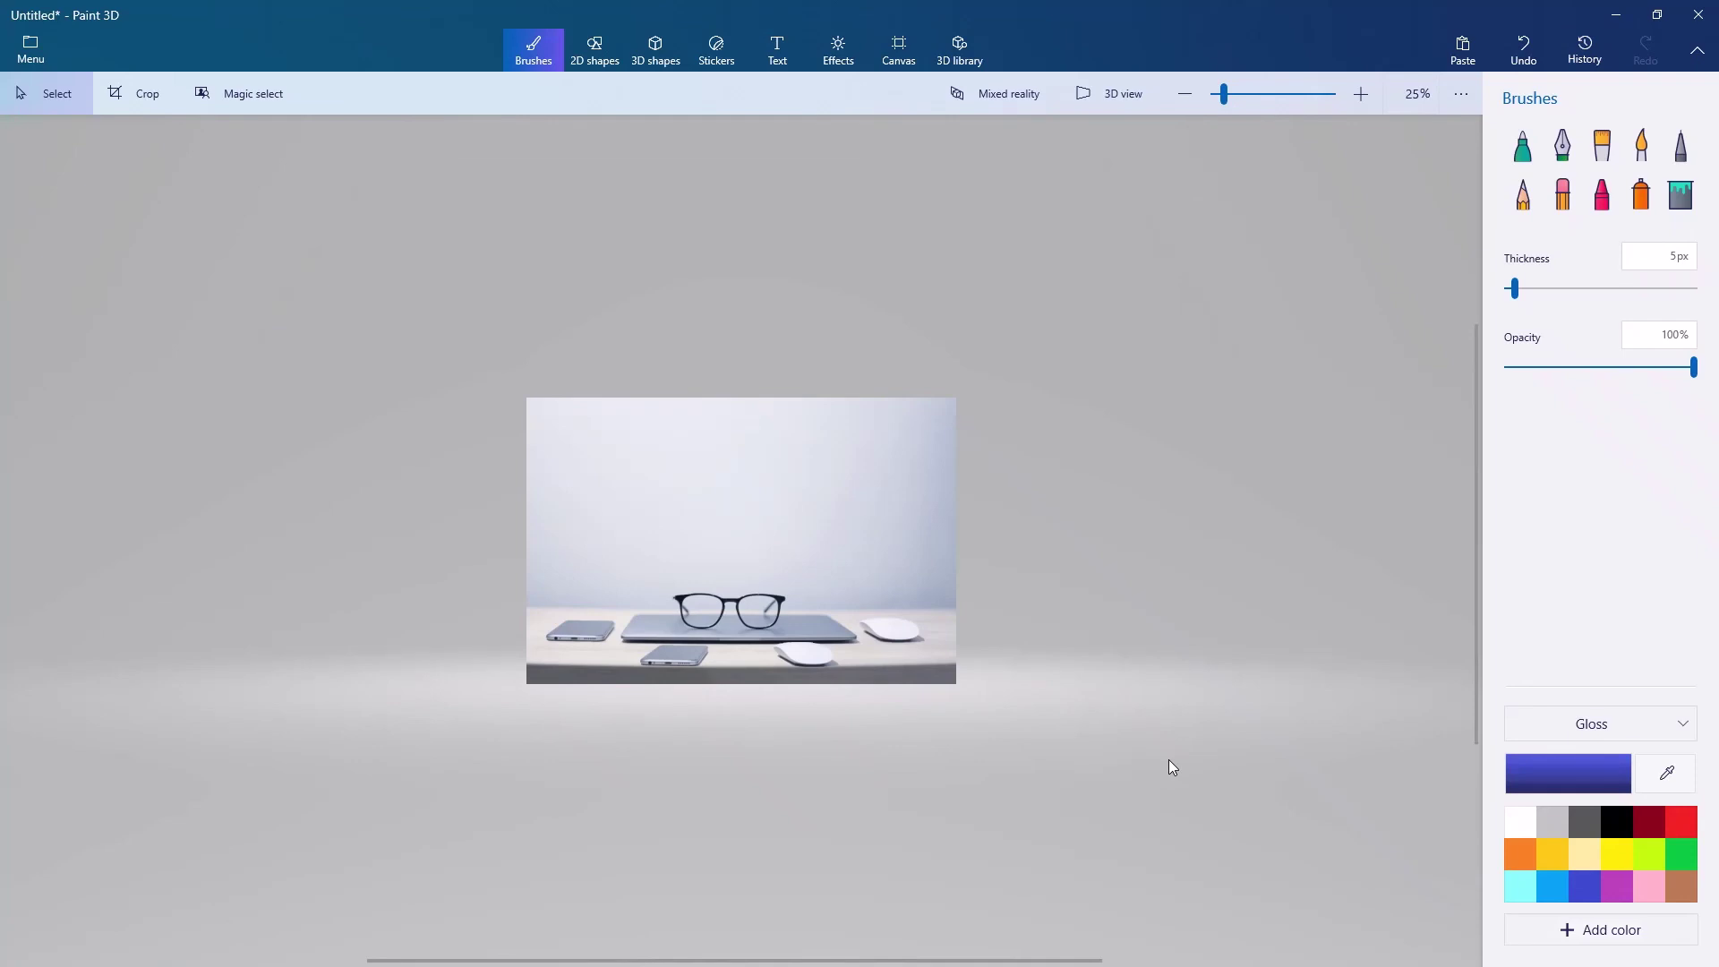
scroll(572, 713, up, 2)
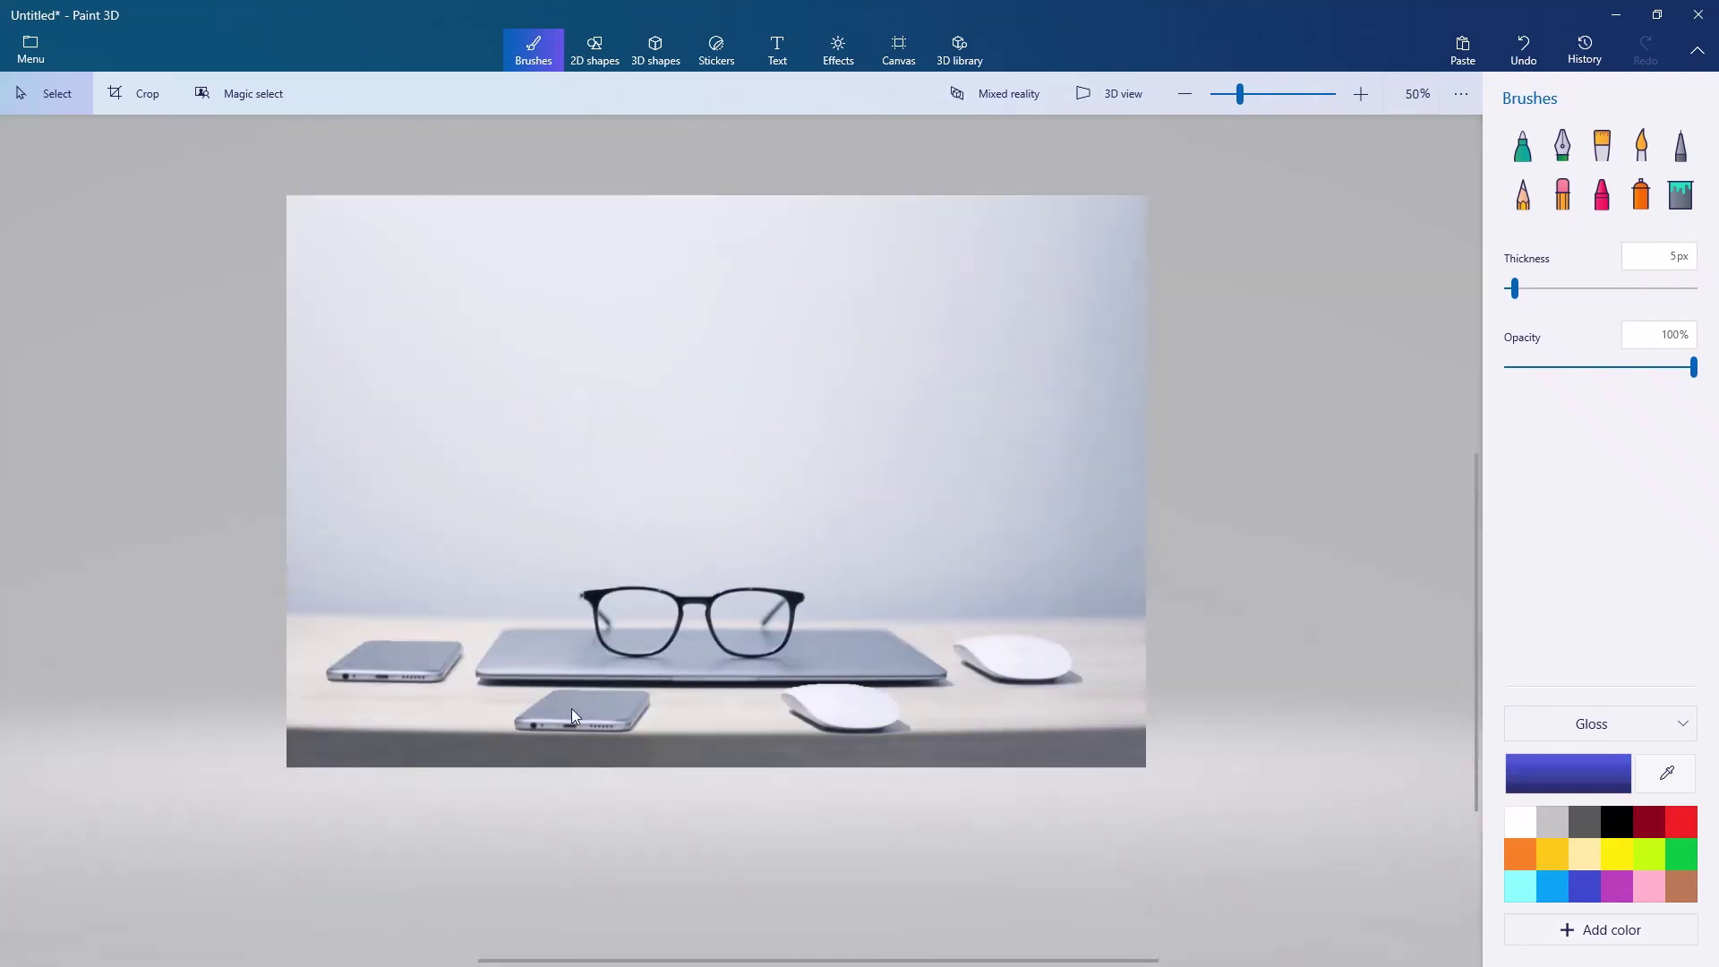
click(571, 709)
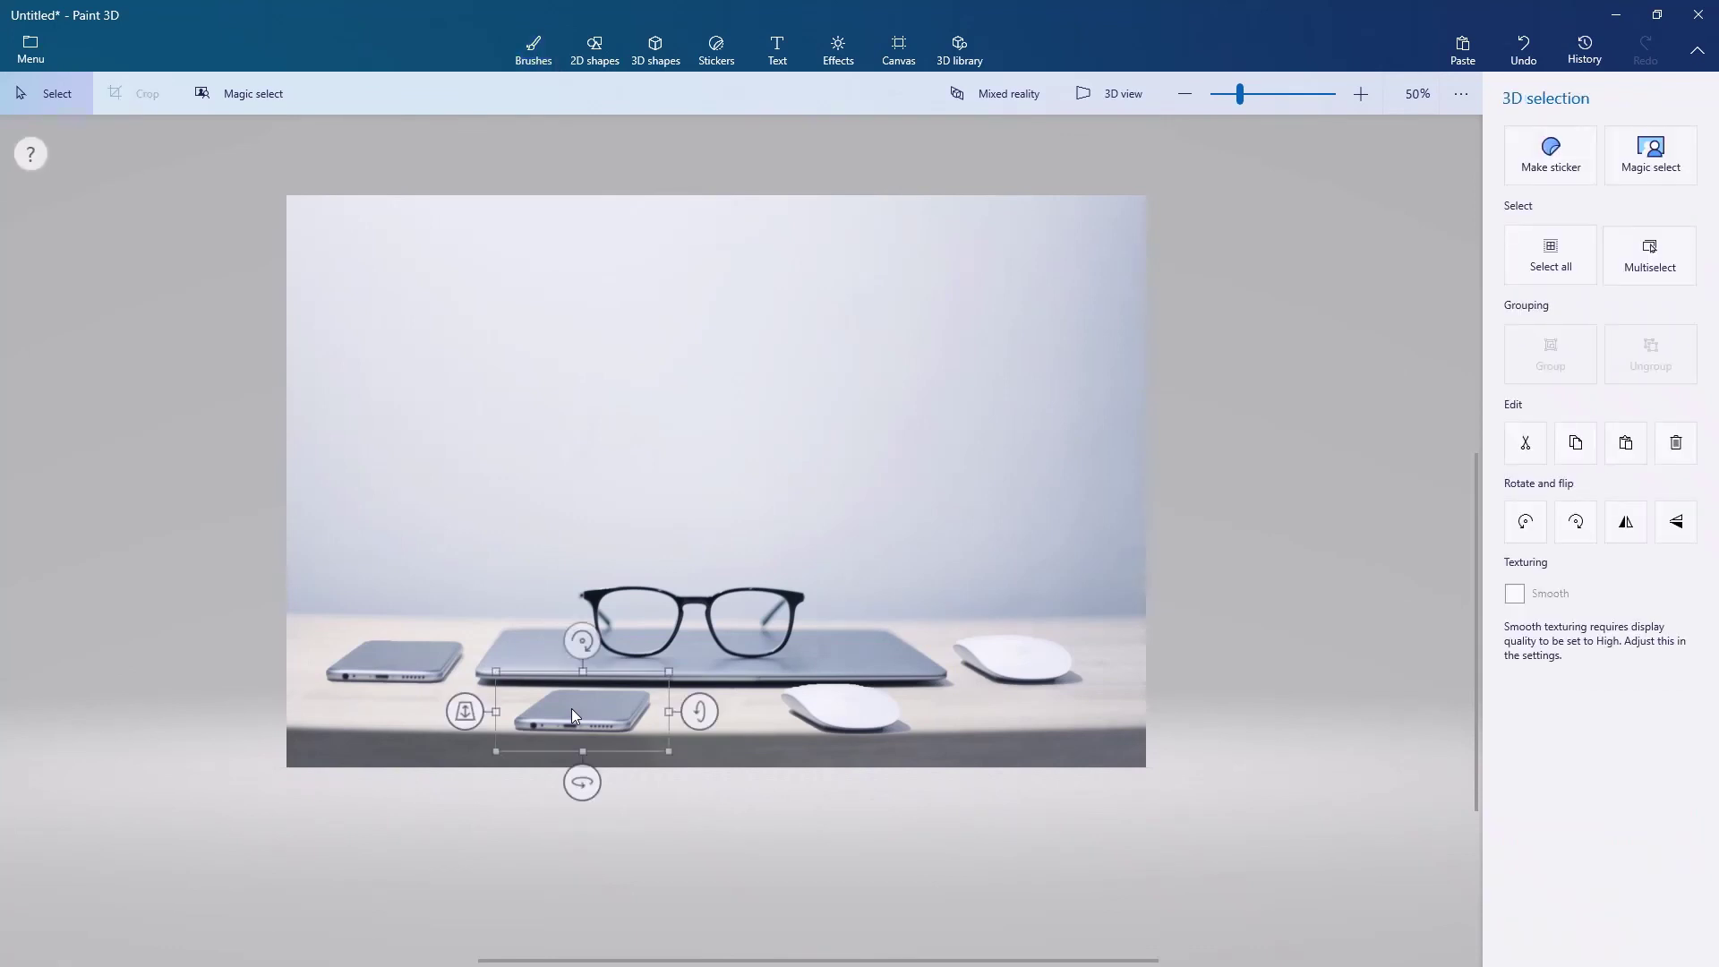
drag(570, 715, 930, 715)
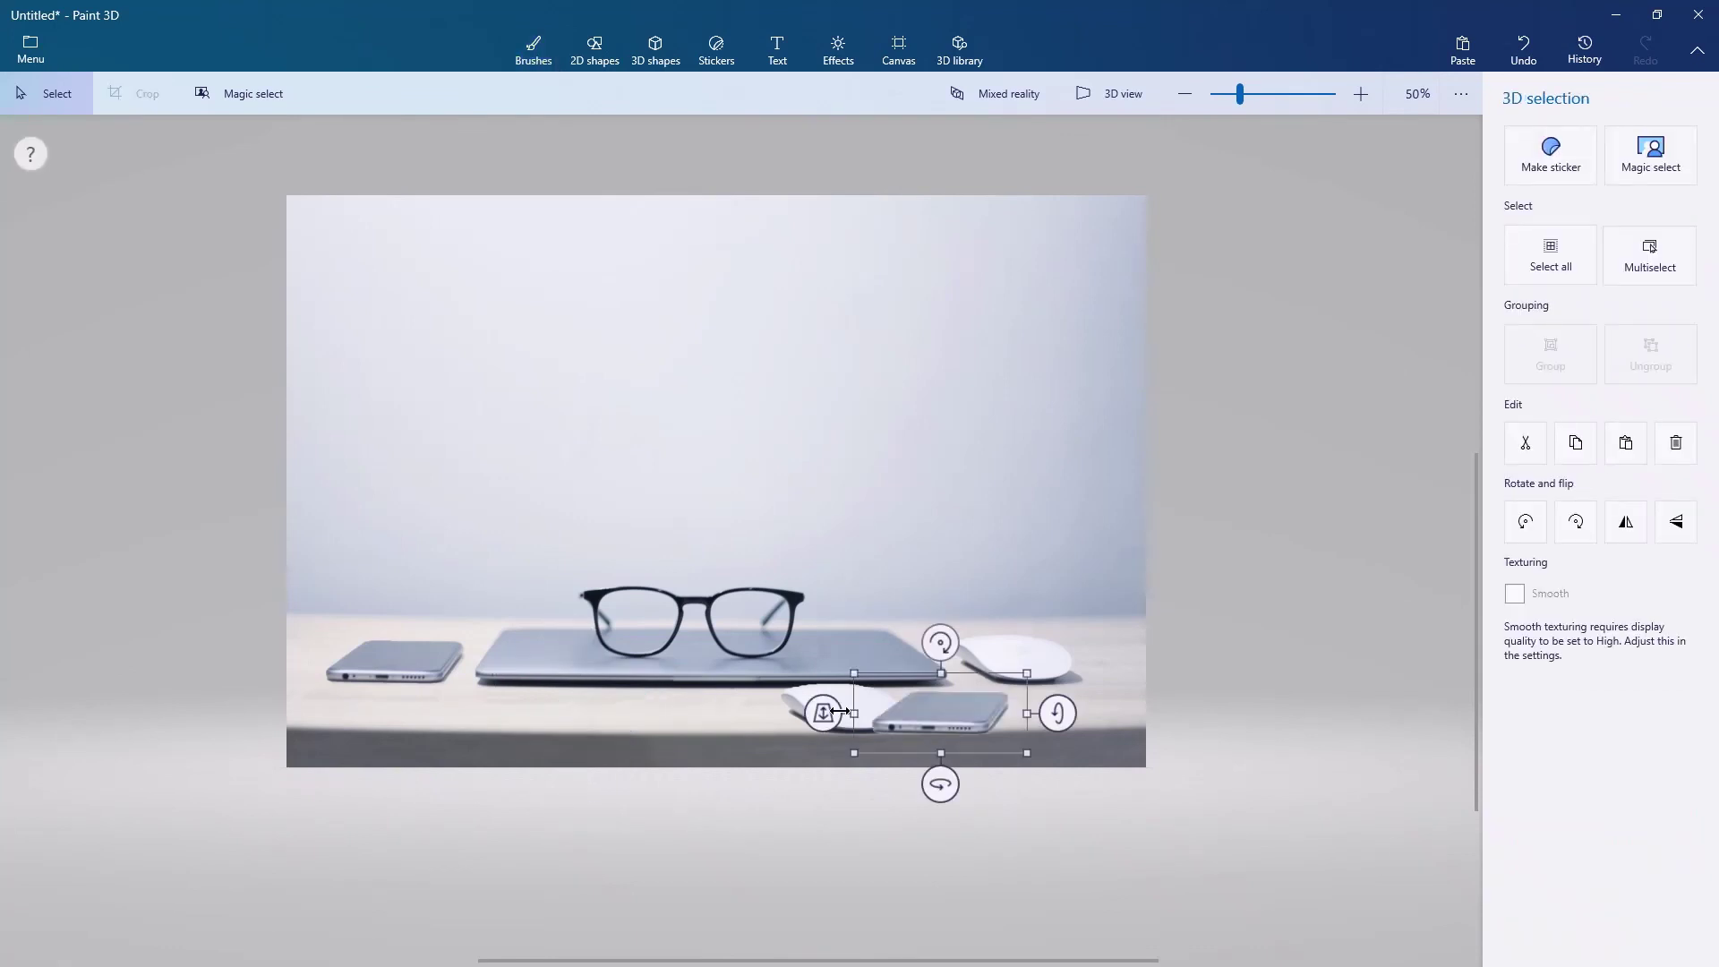
click(796, 694)
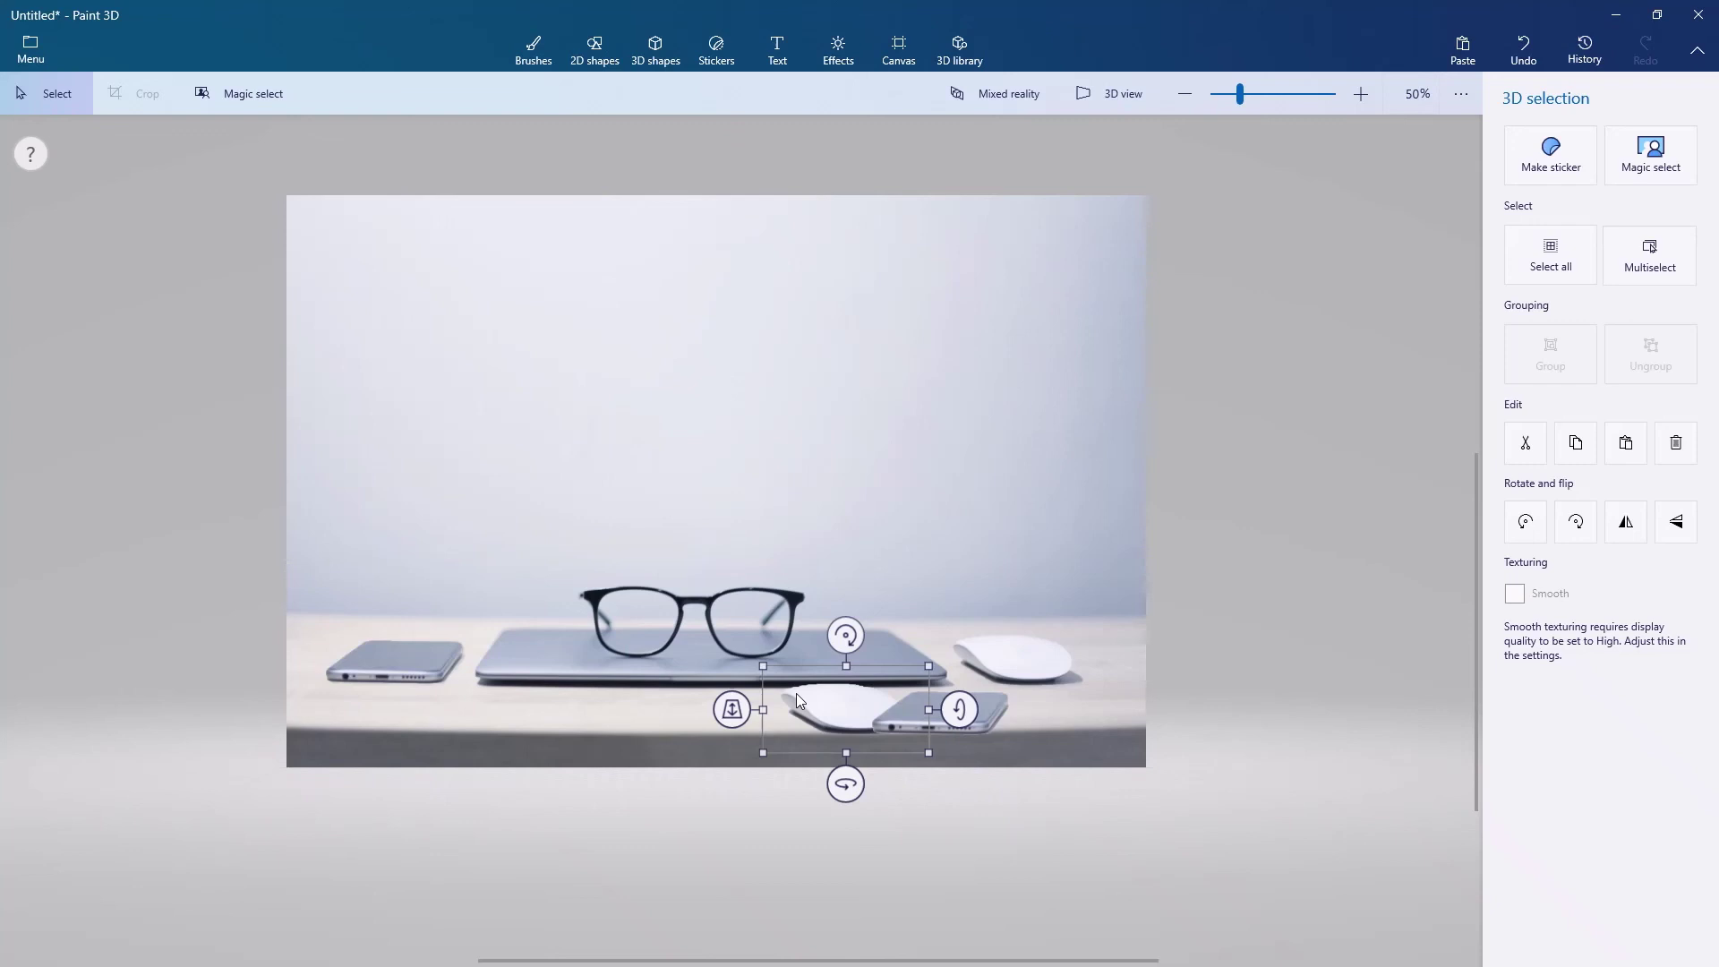
drag(796, 693, 552, 695)
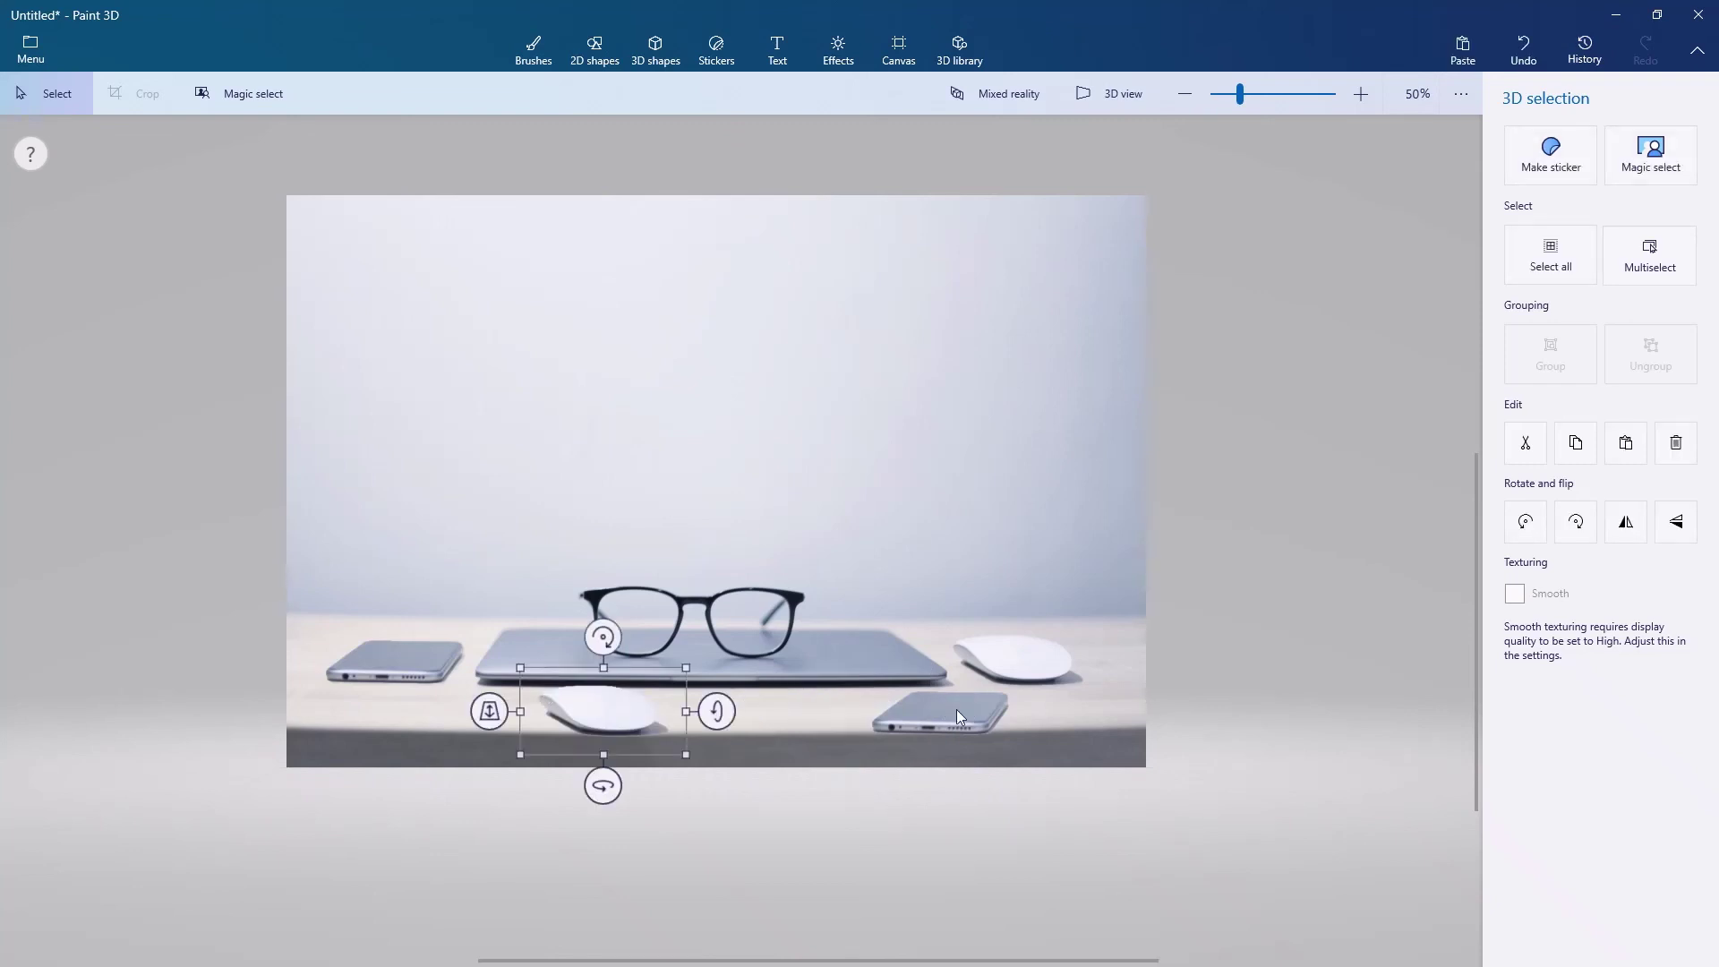
- Fine-tune the copies, shifting the foreground phone slightly left and settling the mouse
drag(909, 719, 941, 709)
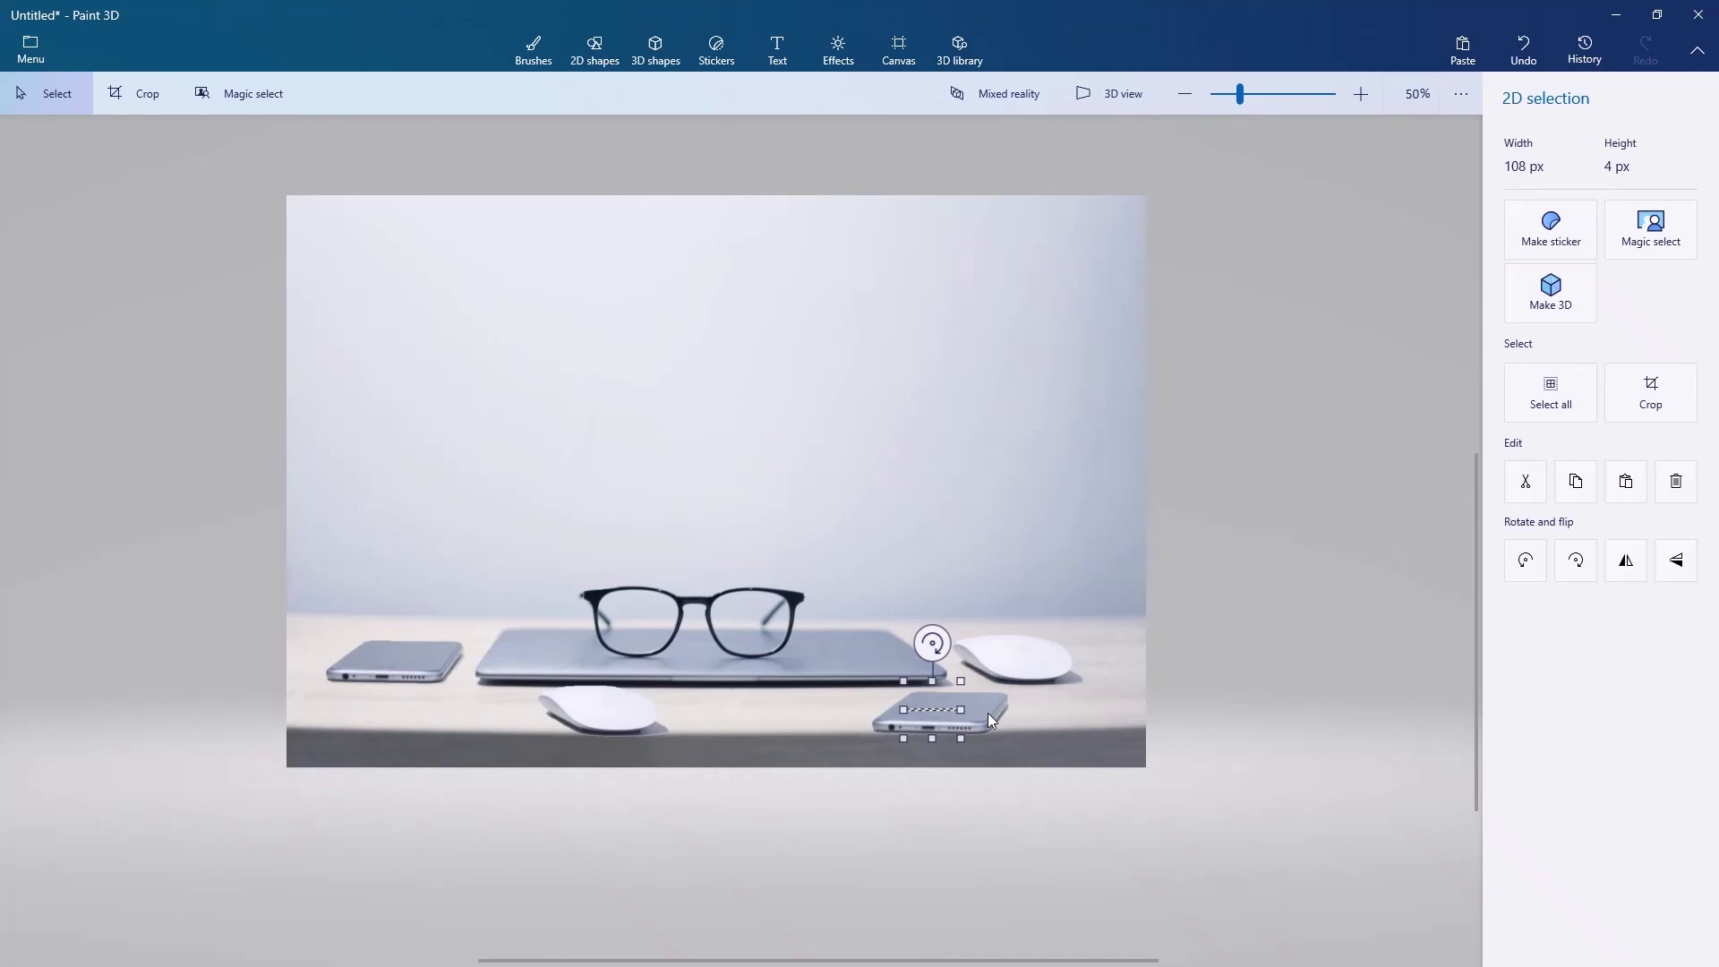
key(b)
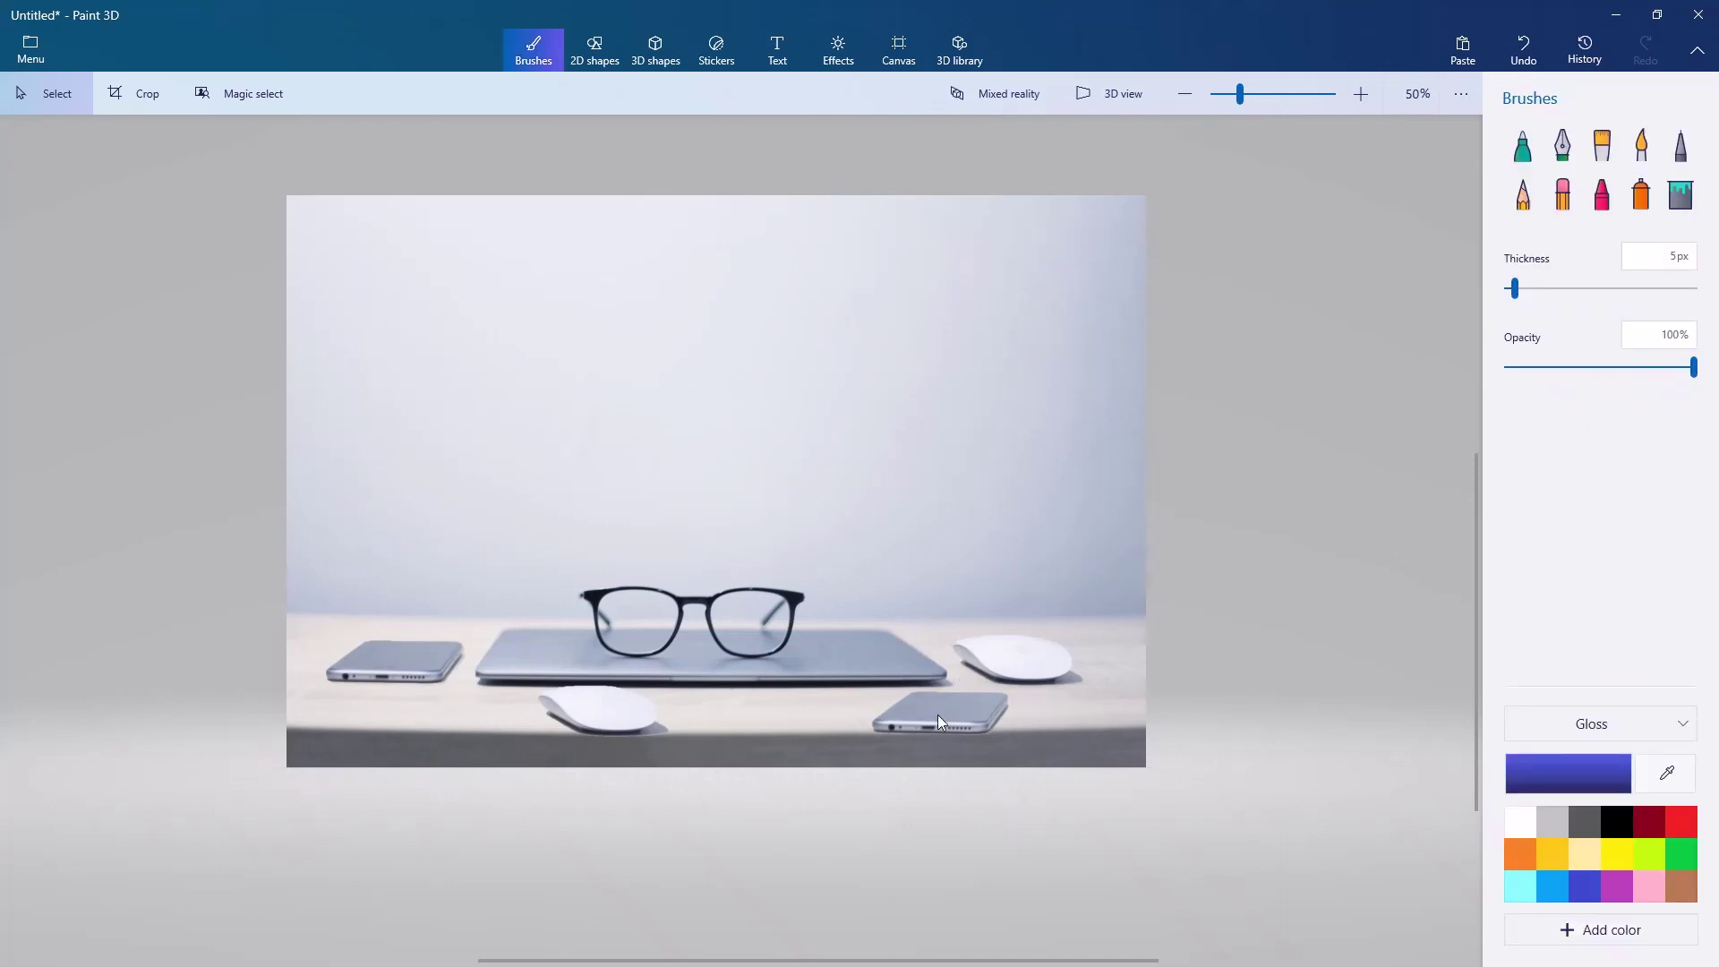
click(938, 716)
drag(938, 715, 879, 714)
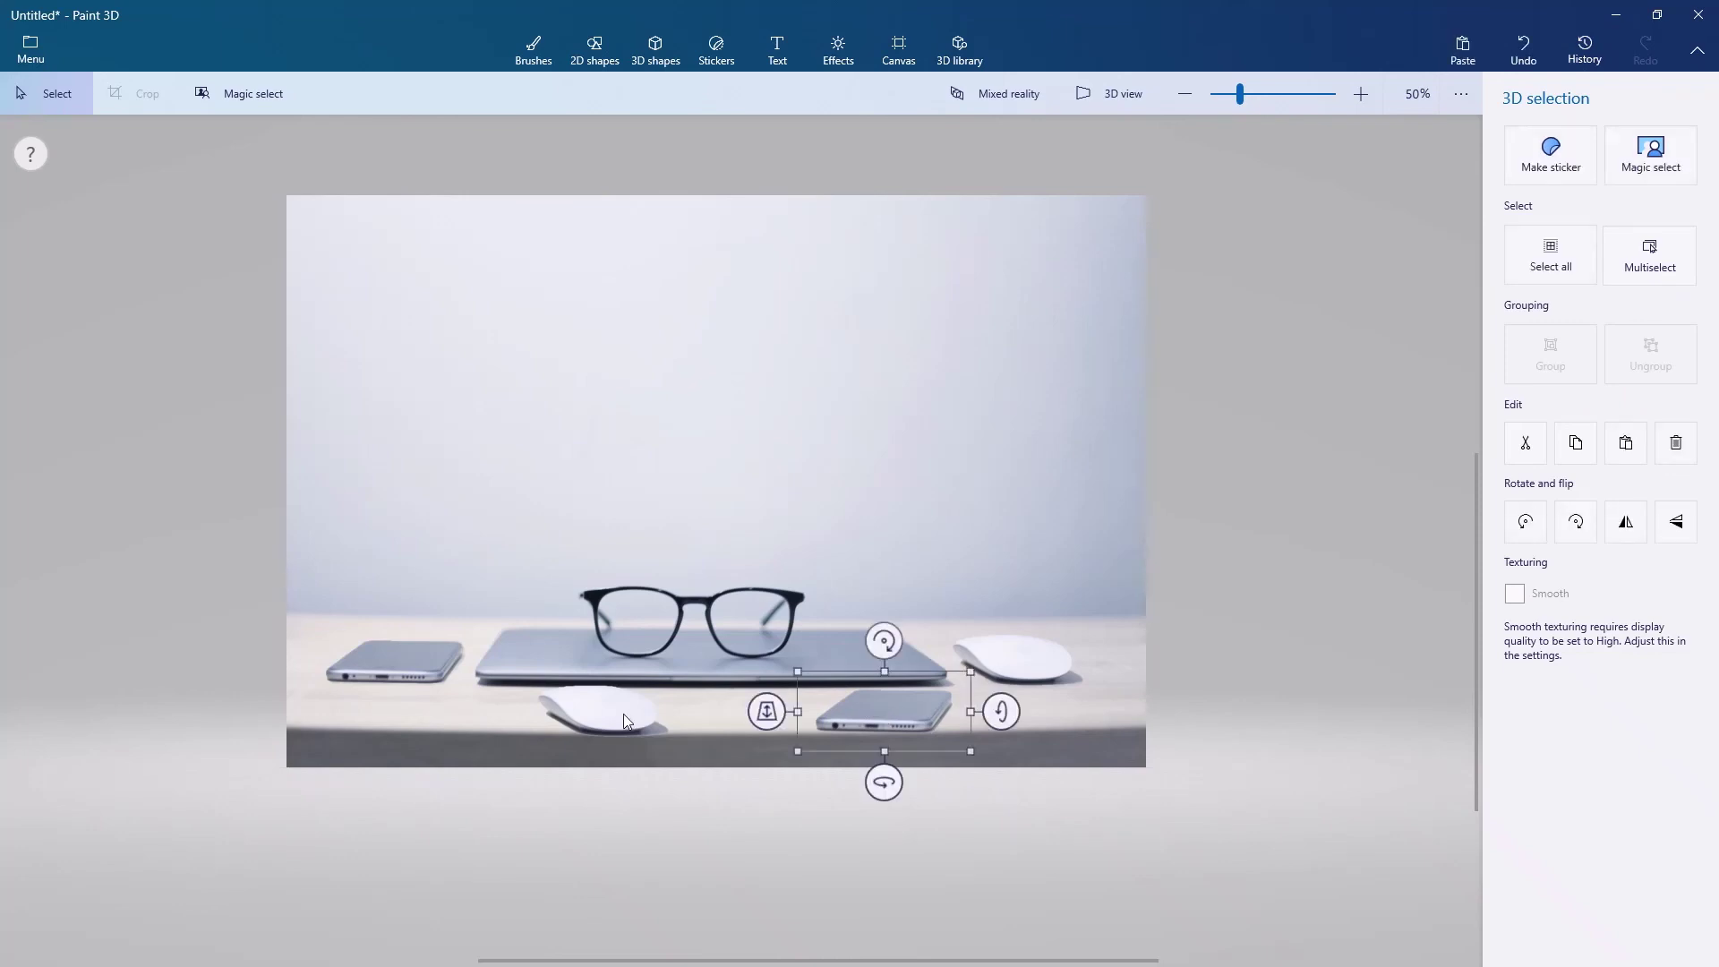
click(620, 713)
drag(619, 714, 620, 713)
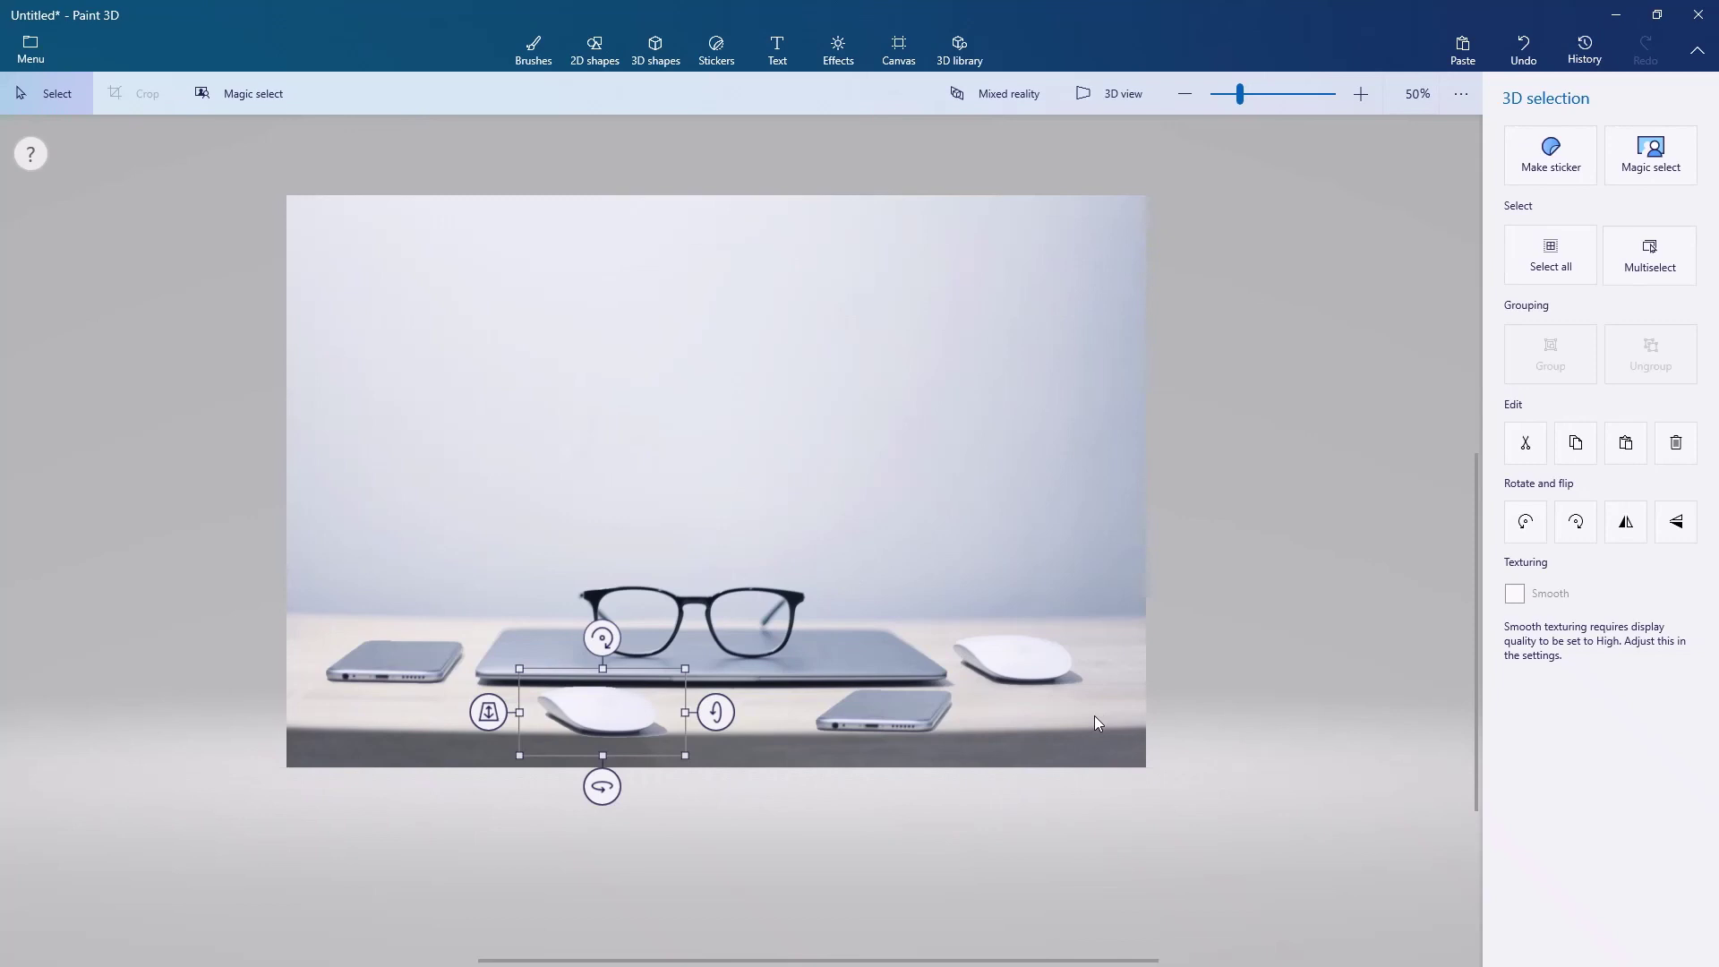